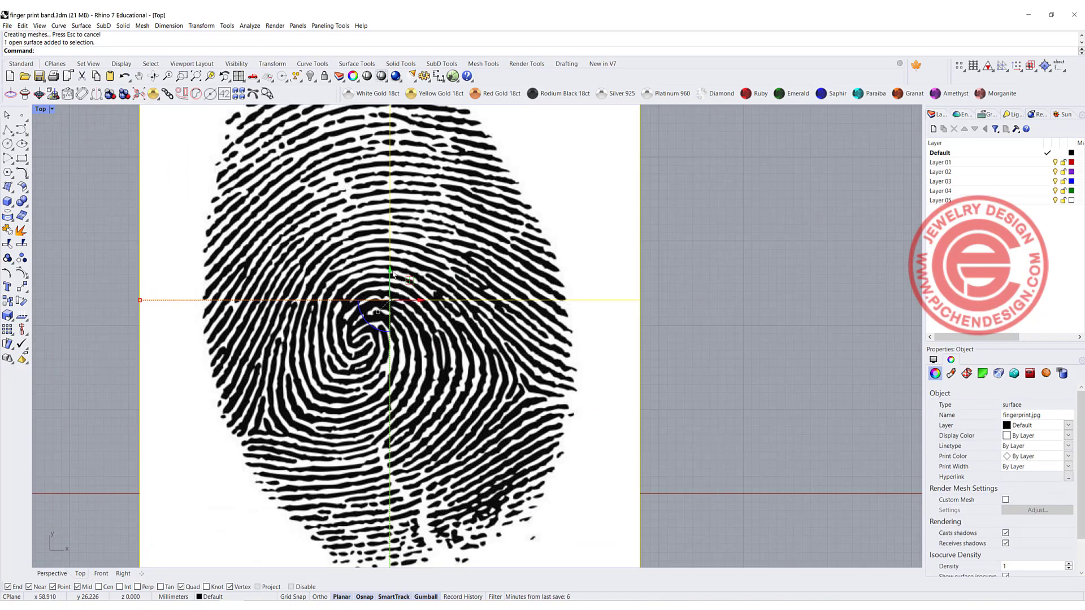
# Trace one arched ridge above the fingerprint's whorl with a closed control-point curve of degree 3.
pyautogui.scroll(3, 360, 260)
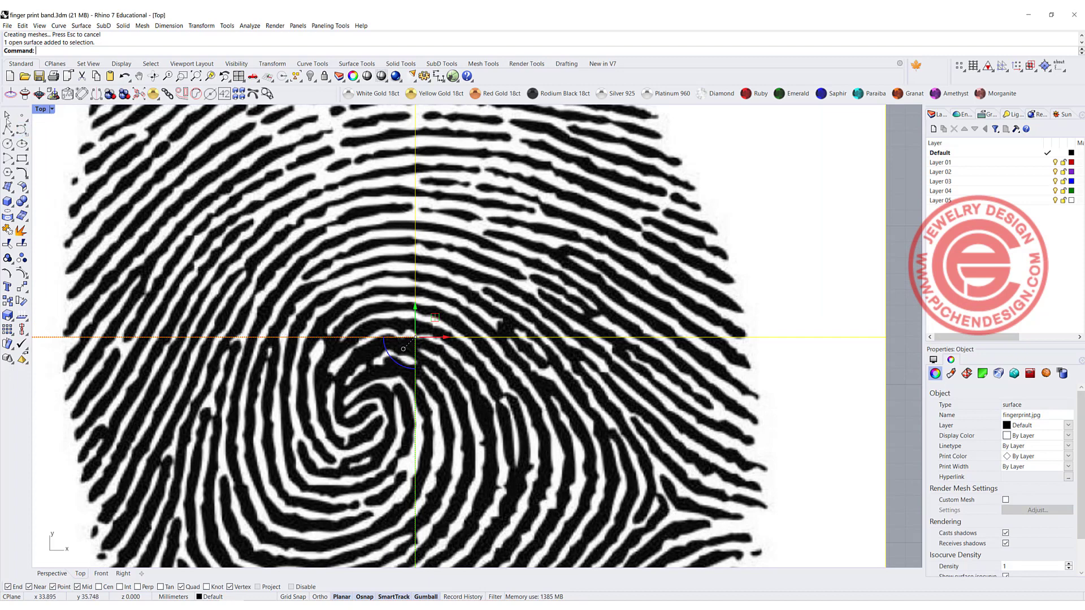
pyautogui.click(22, 129)
pyautogui.click(301, 278)
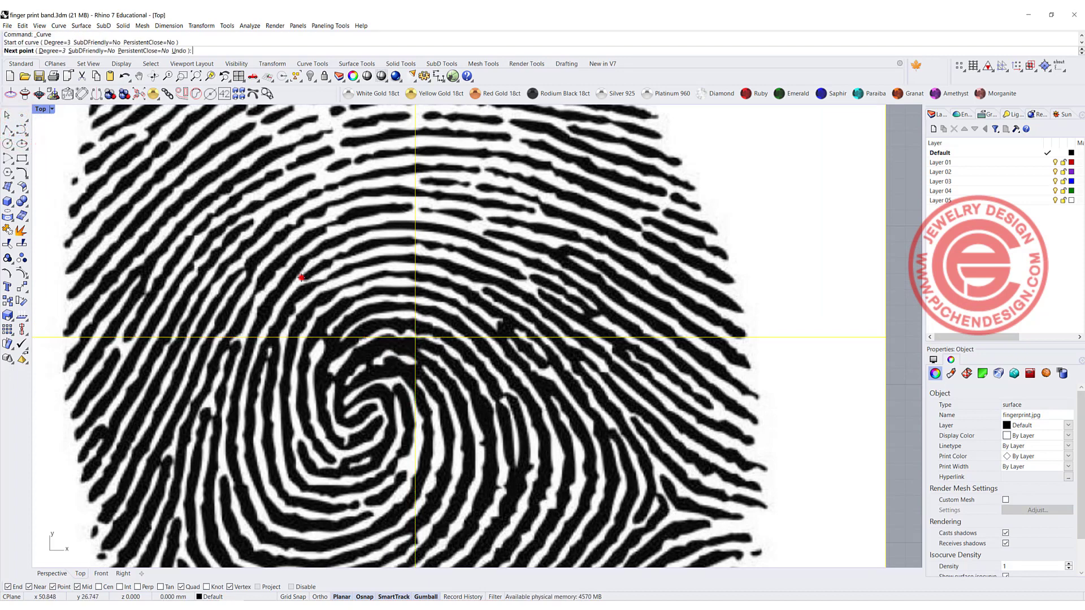
pyautogui.click(317, 264)
pyautogui.click(331, 257)
pyautogui.click(358, 246)
pyautogui.click(402, 234)
pyautogui.click(434, 234)
pyautogui.click(496, 258)
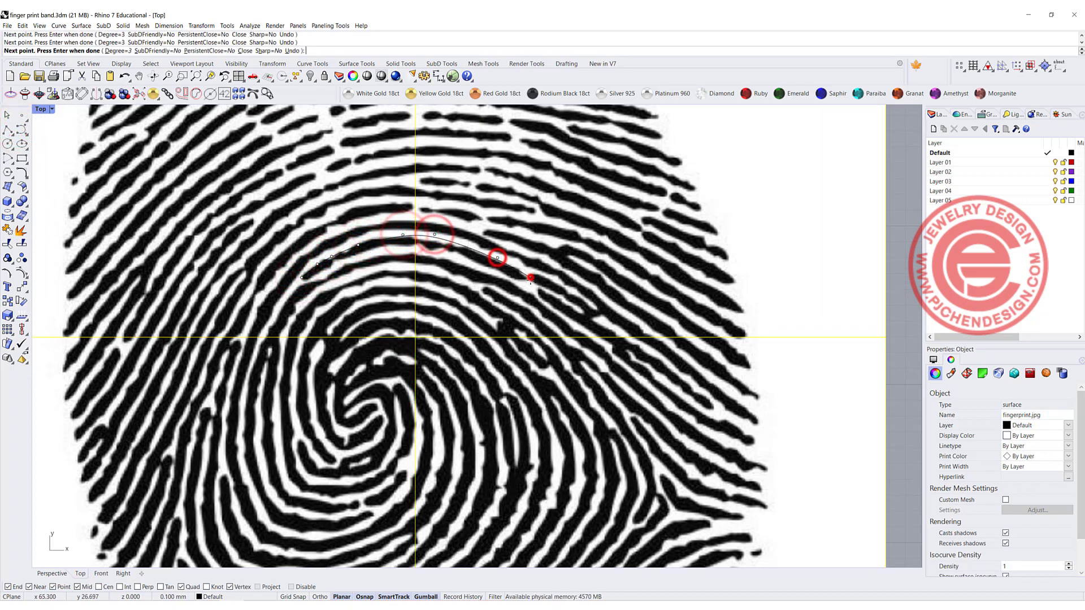
pyautogui.click(530, 278)
pyautogui.click(458, 264)
pyautogui.click(395, 245)
pyautogui.click(356, 249)
pyautogui.click(328, 265)
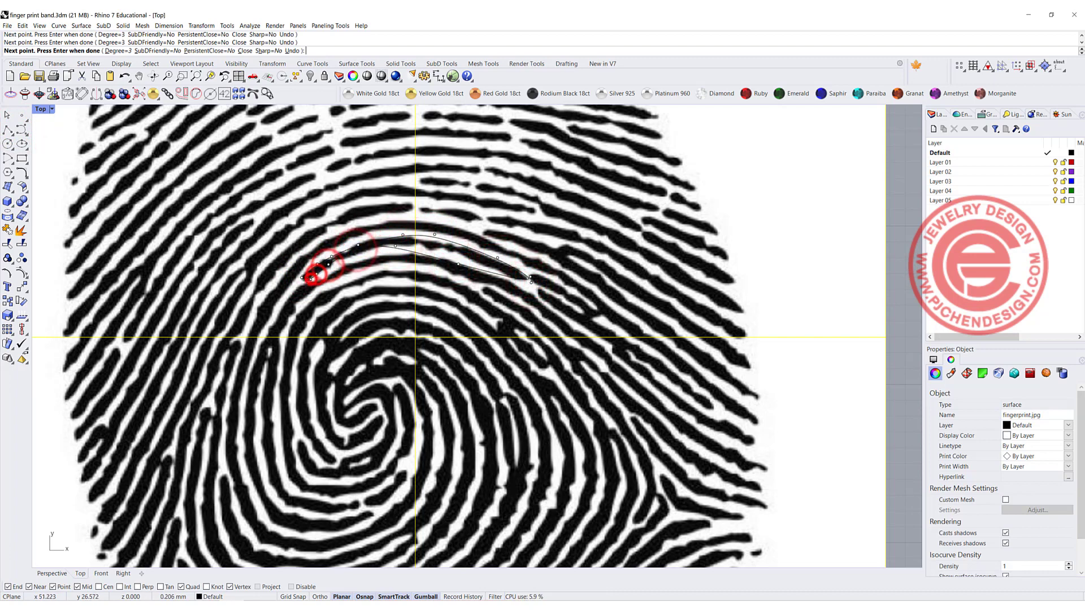
pyautogui.click(305, 277)
pyautogui.press('Return')
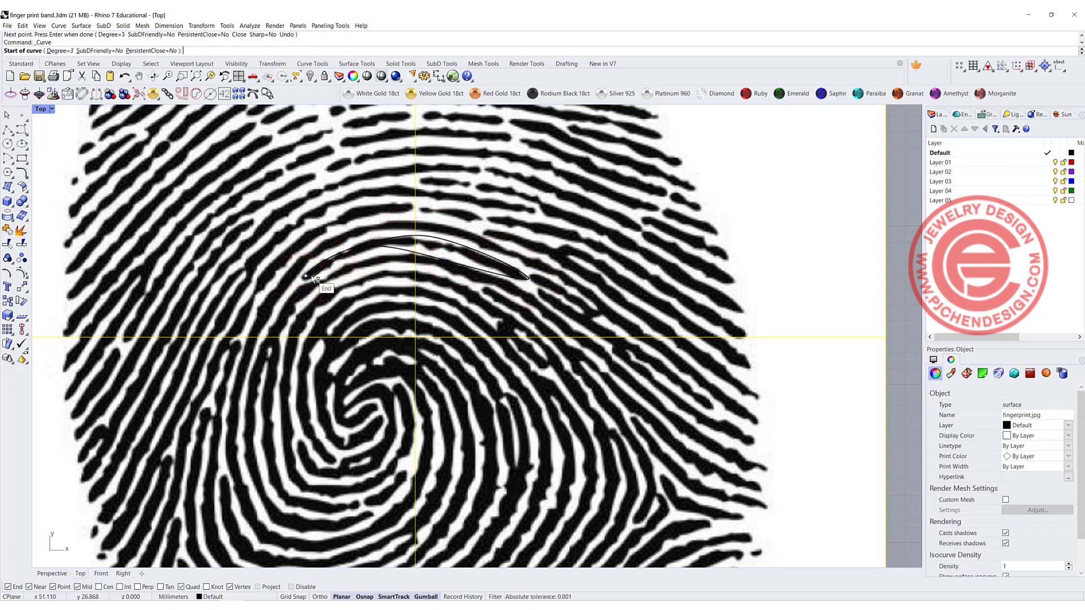
# Delete the closed curve traced around the fingerprint ridge.
pyautogui.press('Escape')
pyautogui.click(320, 274)
pyautogui.press('Return')
pyautogui.press('Delete')
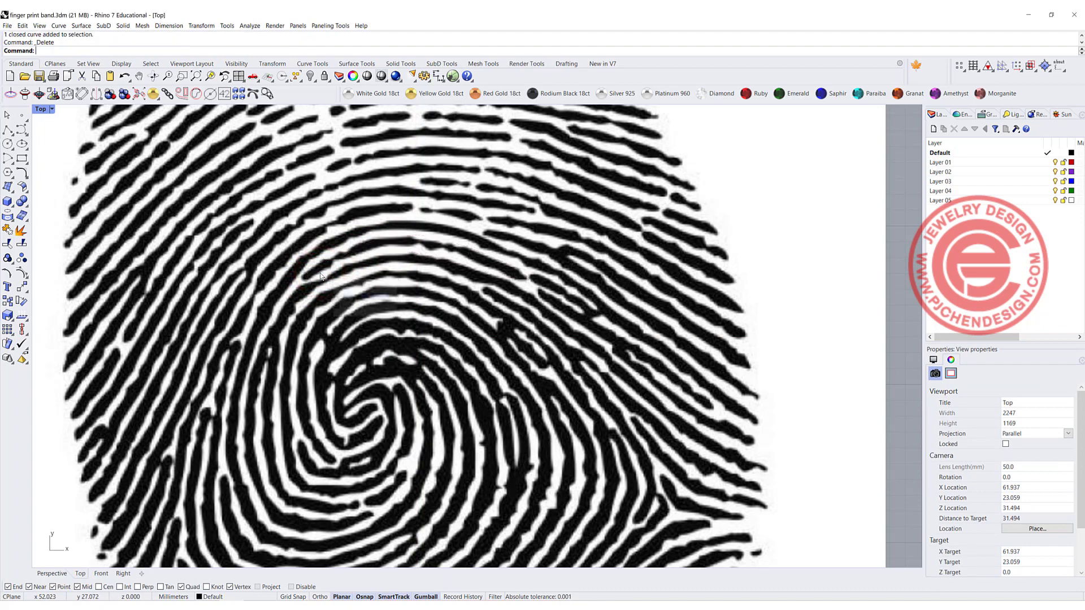
# Review the plug-ins installed through the Package Manager, including Vectorize, and leave without changing anything.
pyautogui.scroll(-5, 352, 255)
pyautogui.scroll(-3, 351, 255)
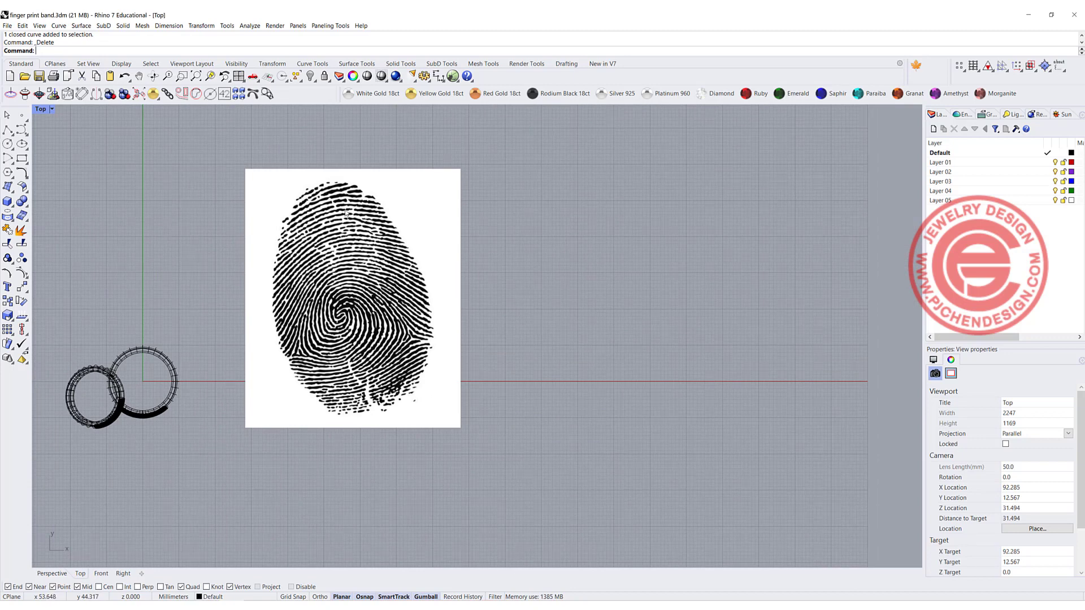
pyautogui.click(603, 65)
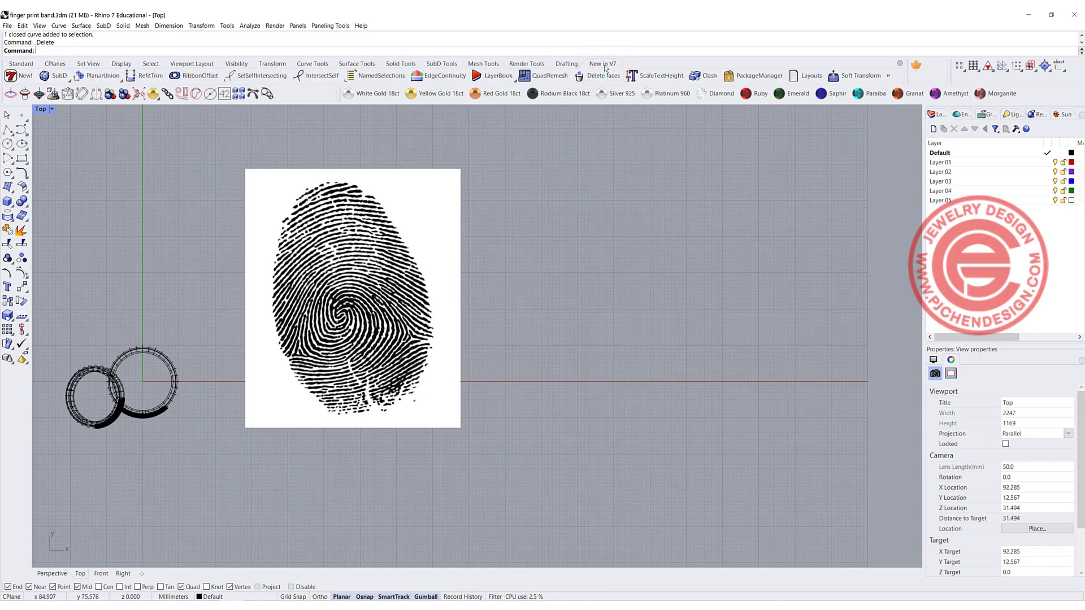
pyautogui.click(735, 77)
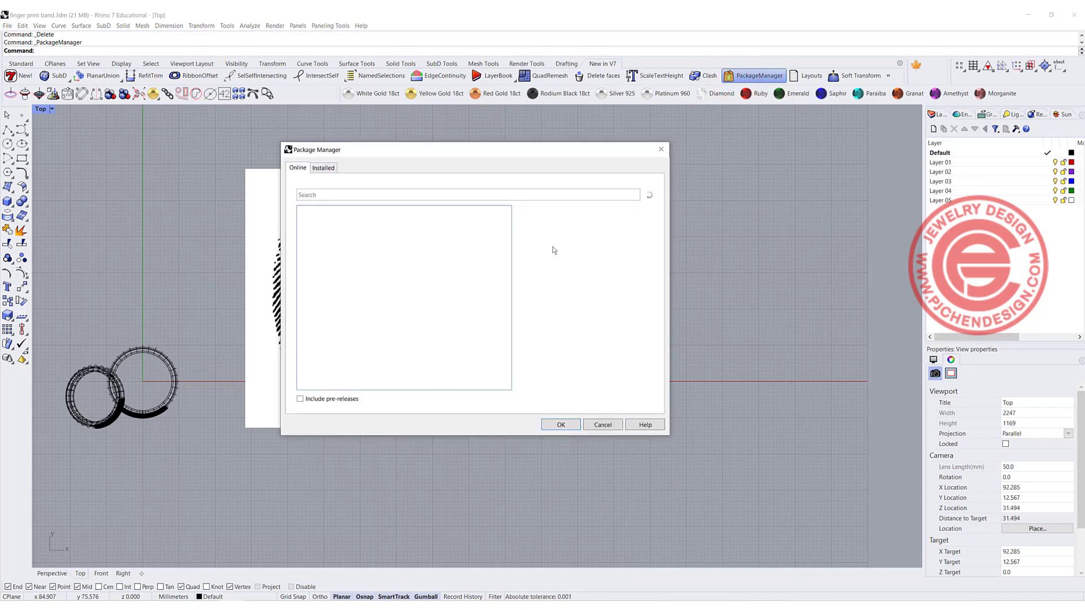
pyautogui.click(332, 168)
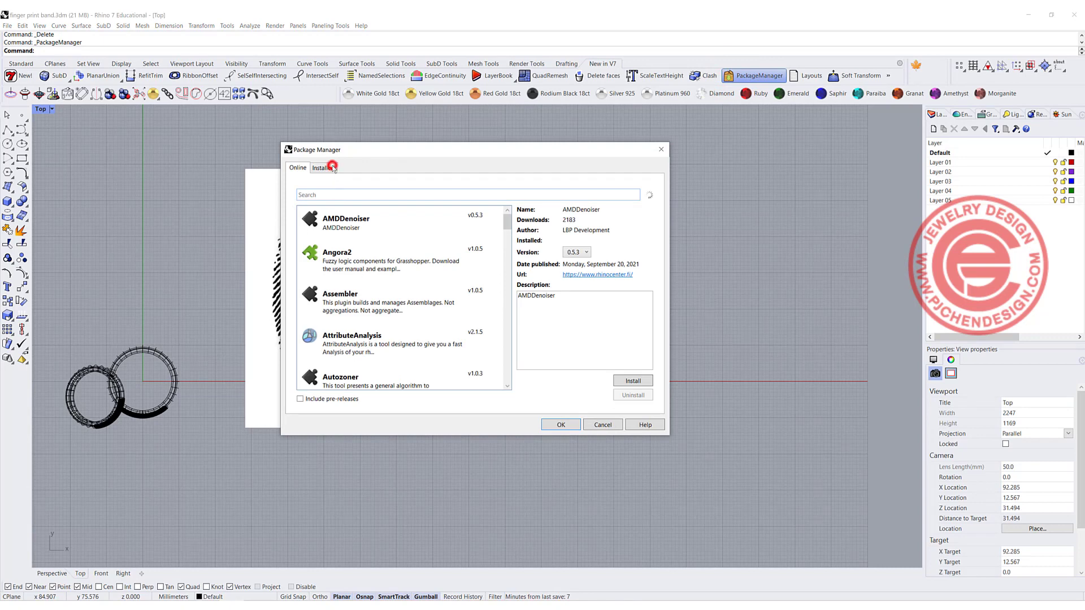
pyautogui.click(316, 195)
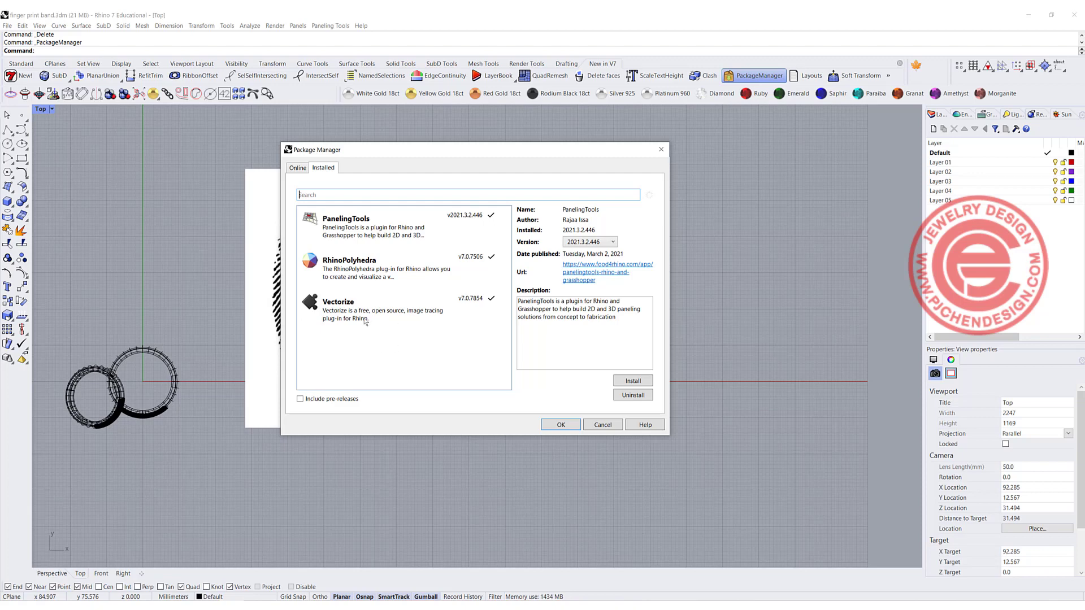
pyautogui.click(603, 427)
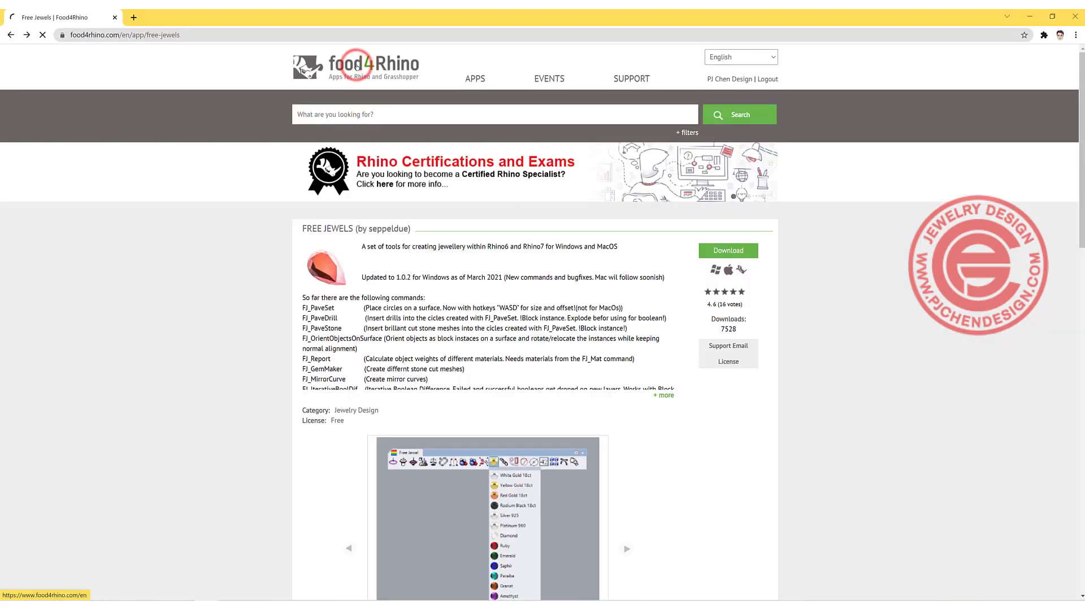
# Switch to the food4Rhino website, search for "trace", and look through the results for the Vectorize plug-in.
pyautogui.click(356, 66)
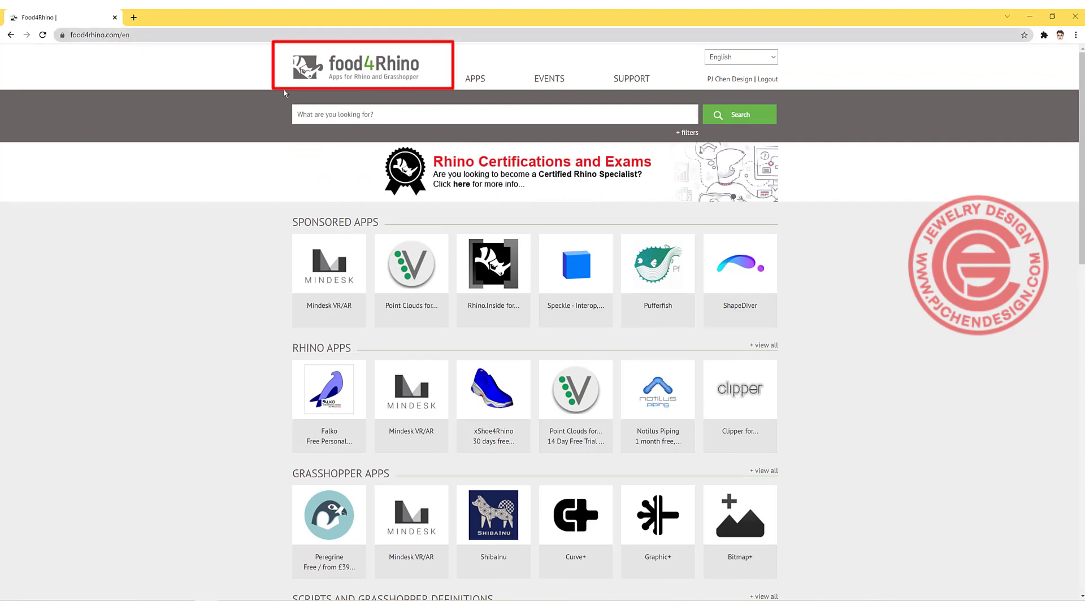
pyautogui.click(385, 114)
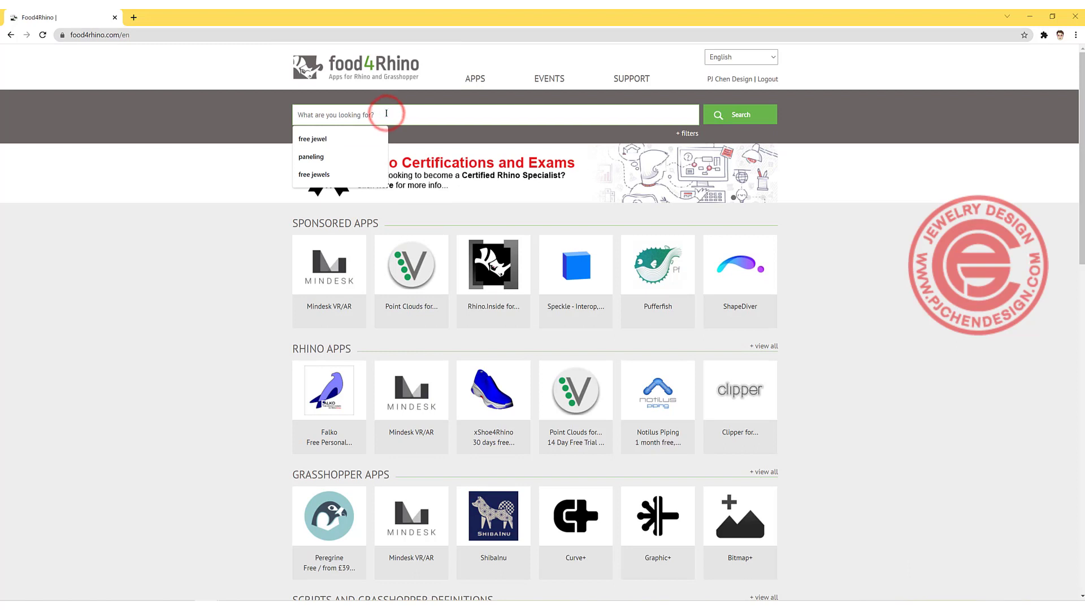
pyautogui.write('trace')
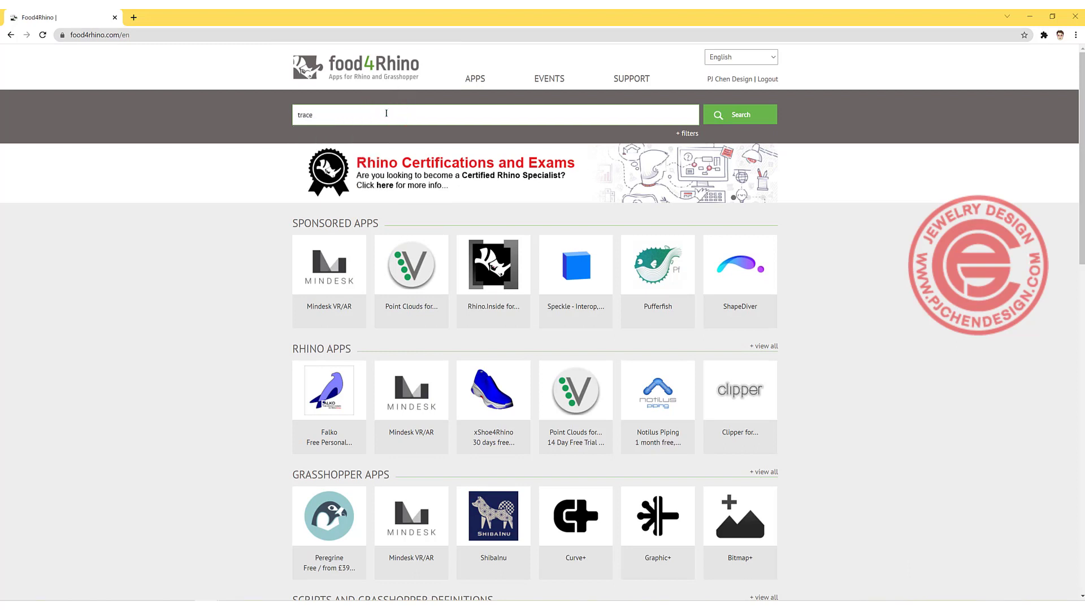
pyautogui.press('Return')
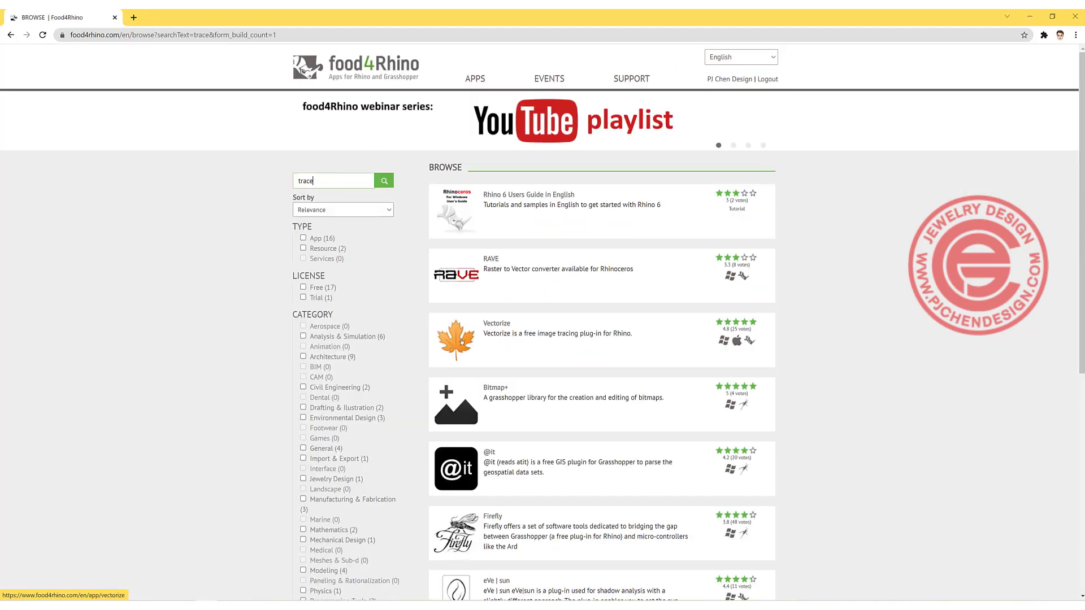
pyautogui.scroll(-4, 418, 303)
pyautogui.scroll(2, 490, 204)
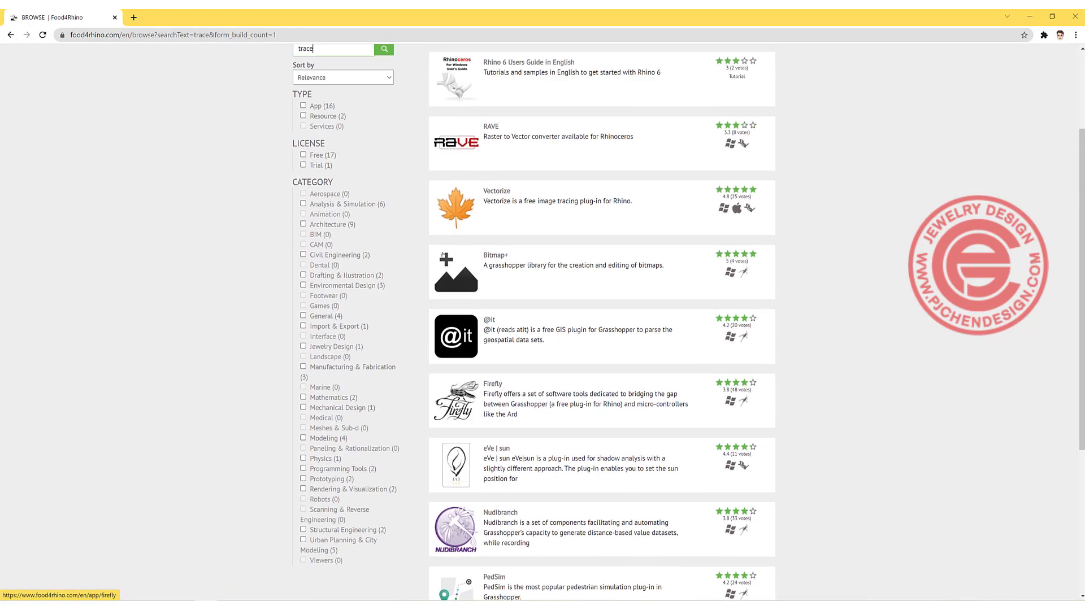
pyautogui.scroll(2, 488, 215)
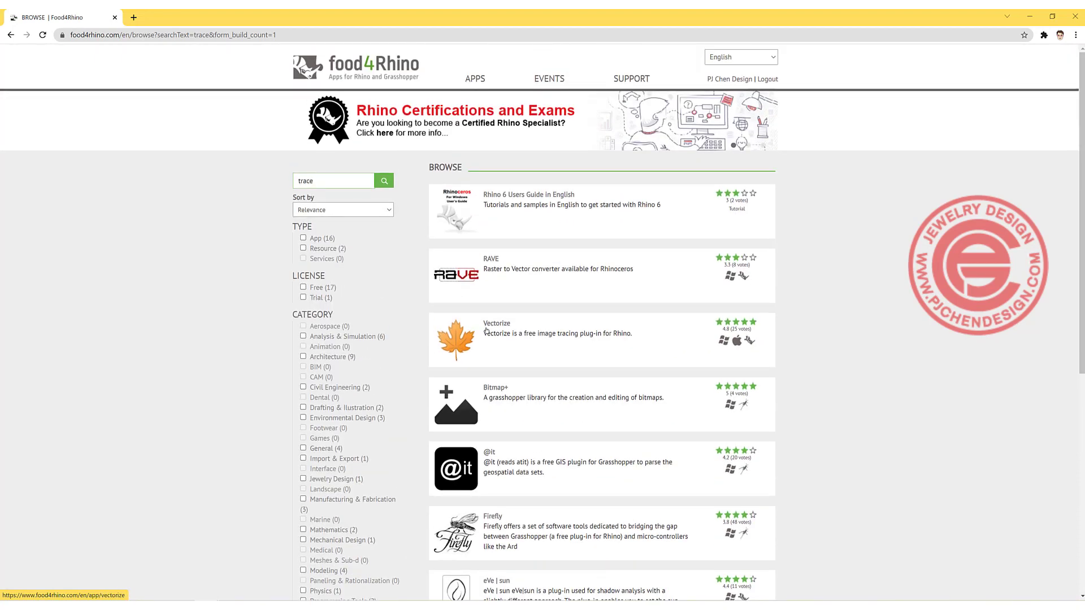
pyautogui.scroll(-6, 518, 341)
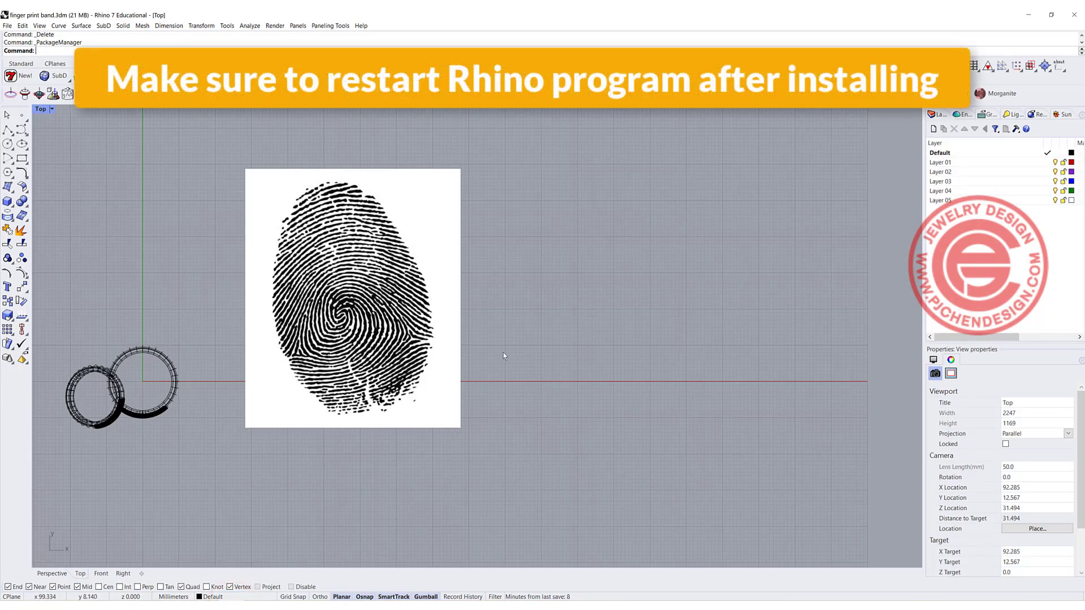
# Return to Rhino and run the Vectorize command on the image file fingerprint.jpg.
pyautogui.scroll(-2, 386, 311)
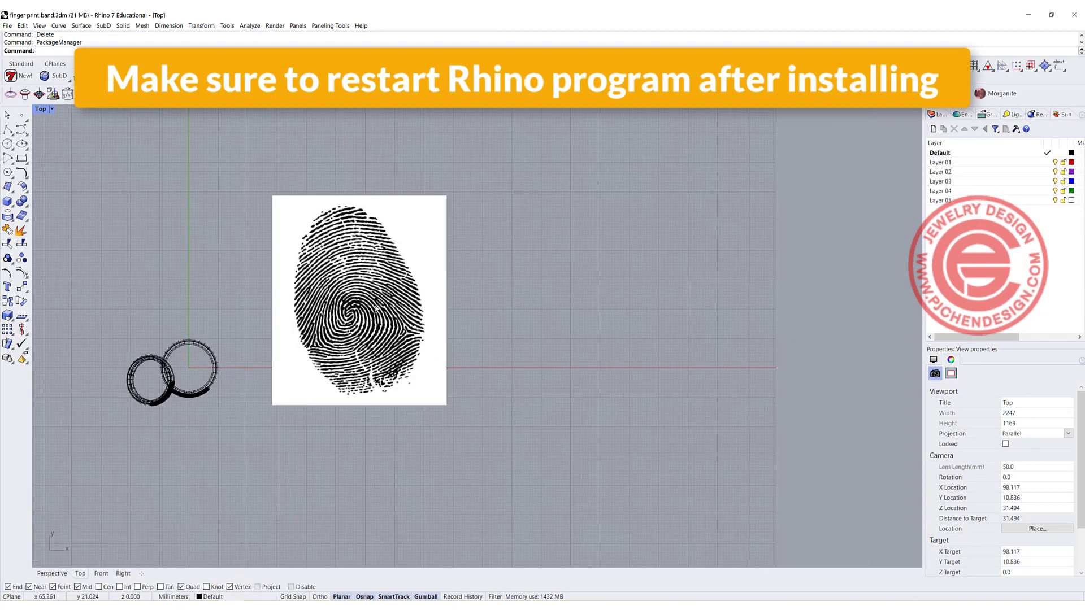
pyautogui.moveTo(376, 309); pyautogui.dragTo(459, 321, button='right')
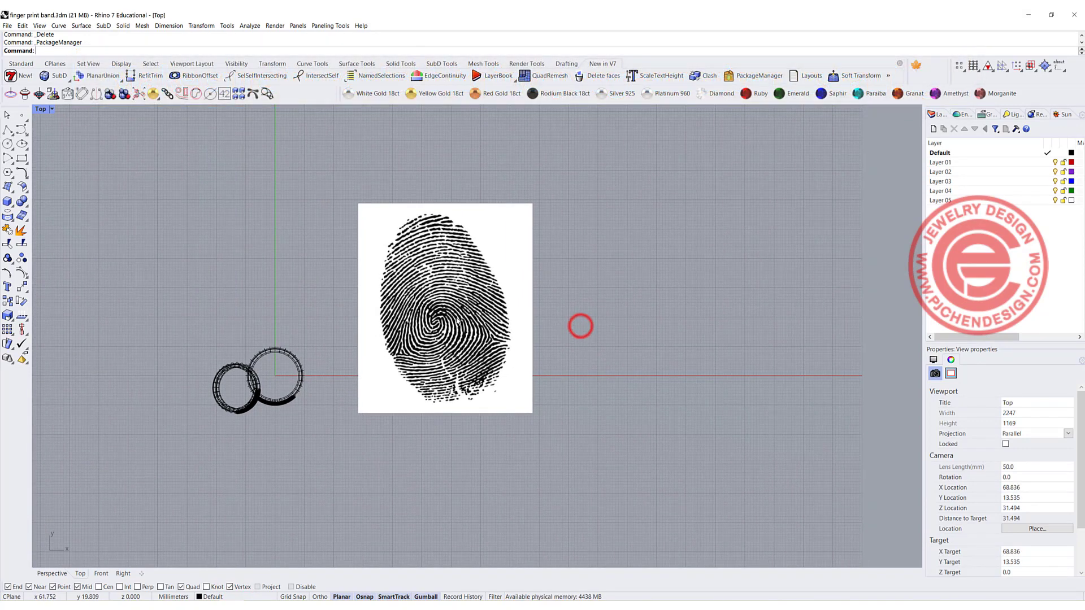
pyautogui.click(457, 314)
pyautogui.click(620, 313)
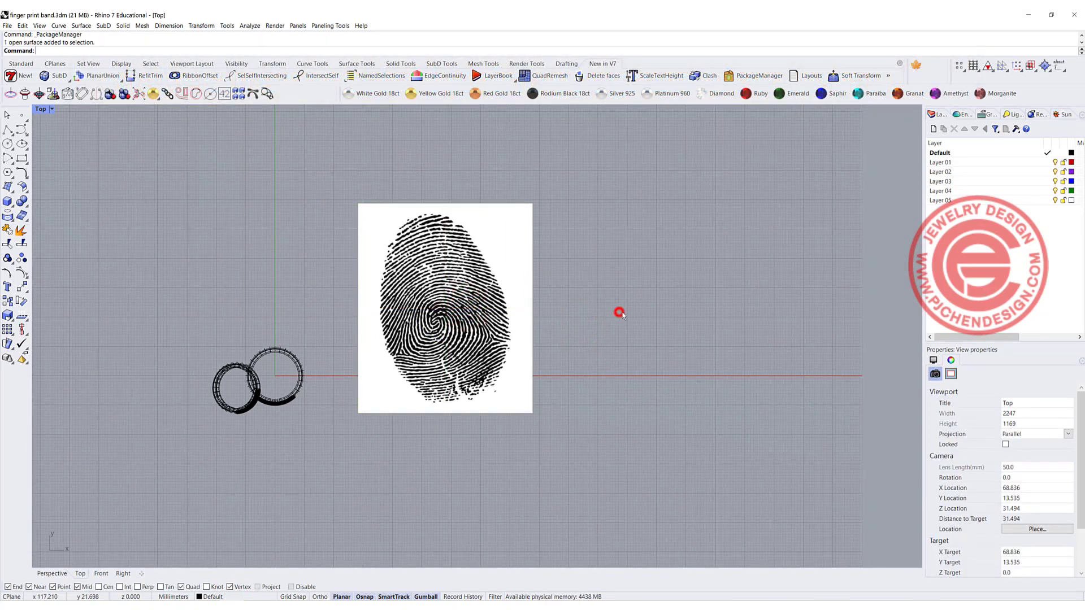
pyautogui.moveTo(620, 312); pyautogui.dragTo(479, 313, button='right')
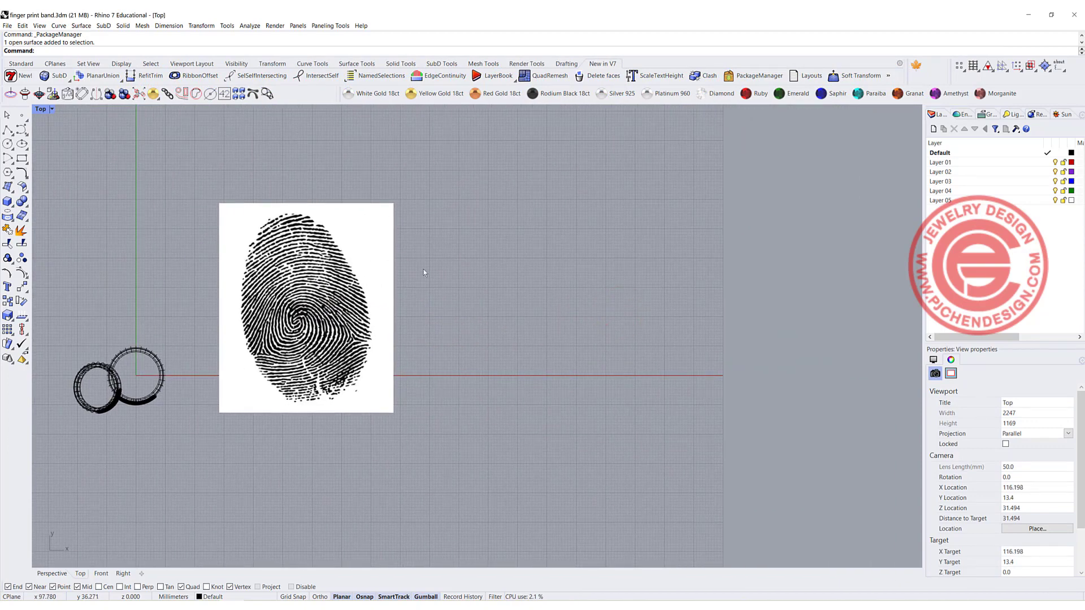
pyautogui.write('V')
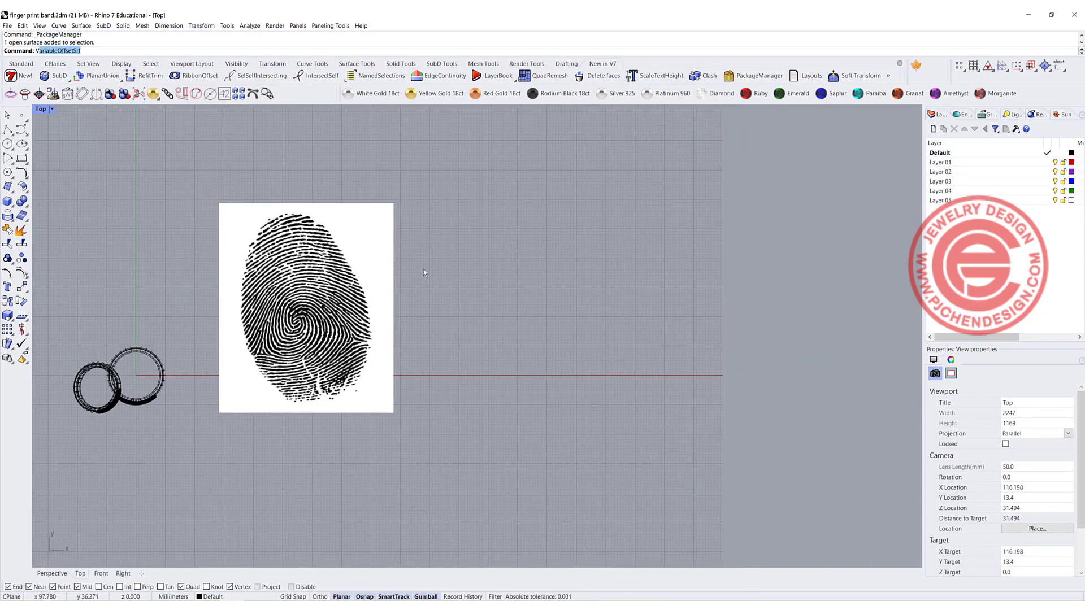
pyautogui.write('ectorize')
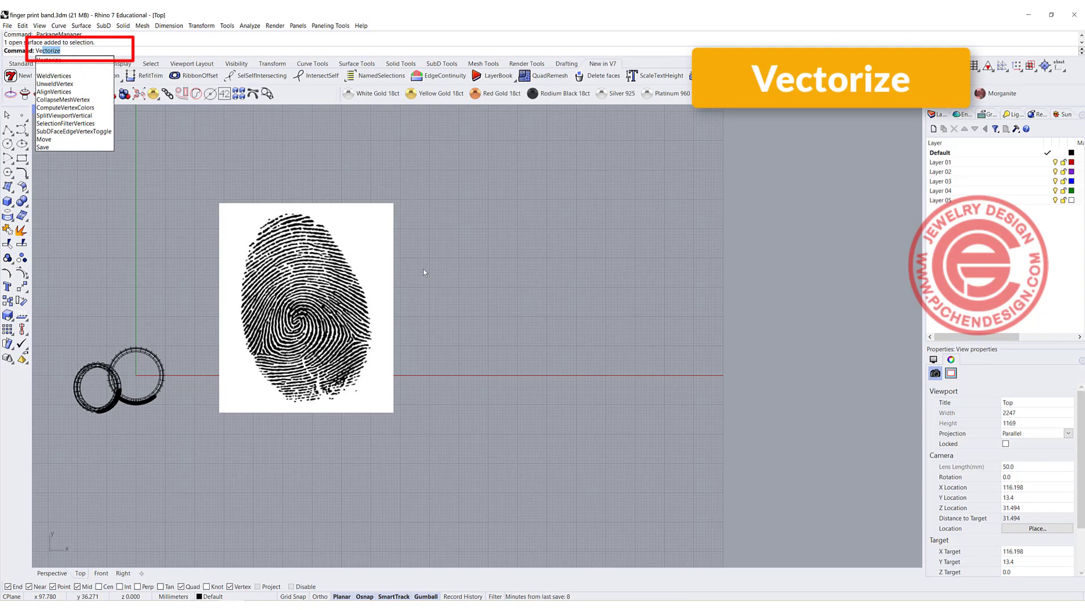
pyautogui.press('Return')
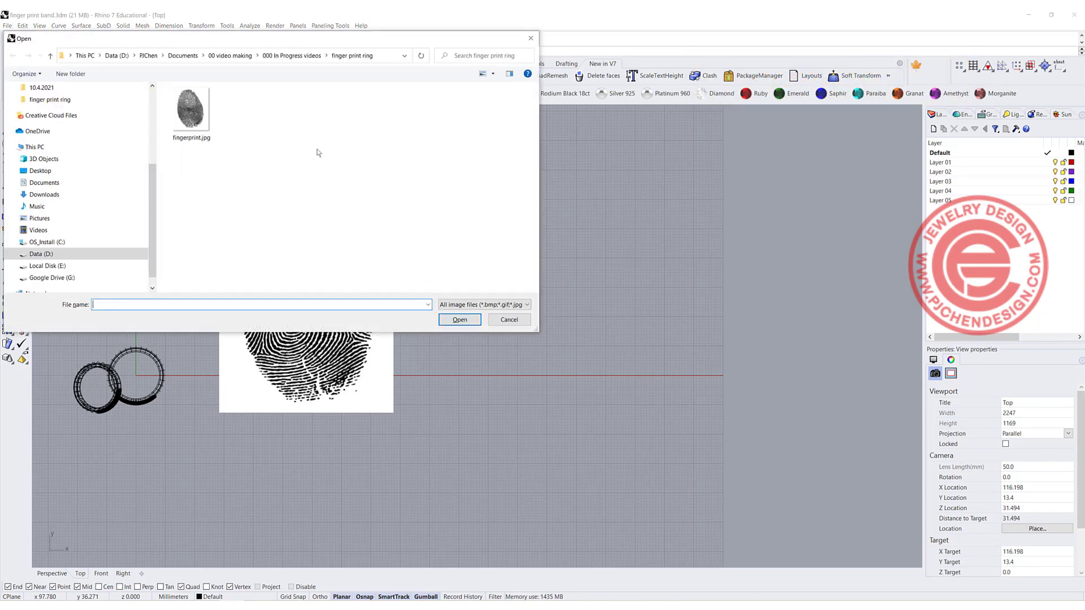
pyautogui.moveTo(221, 38); pyautogui.dragTo(533, 108)
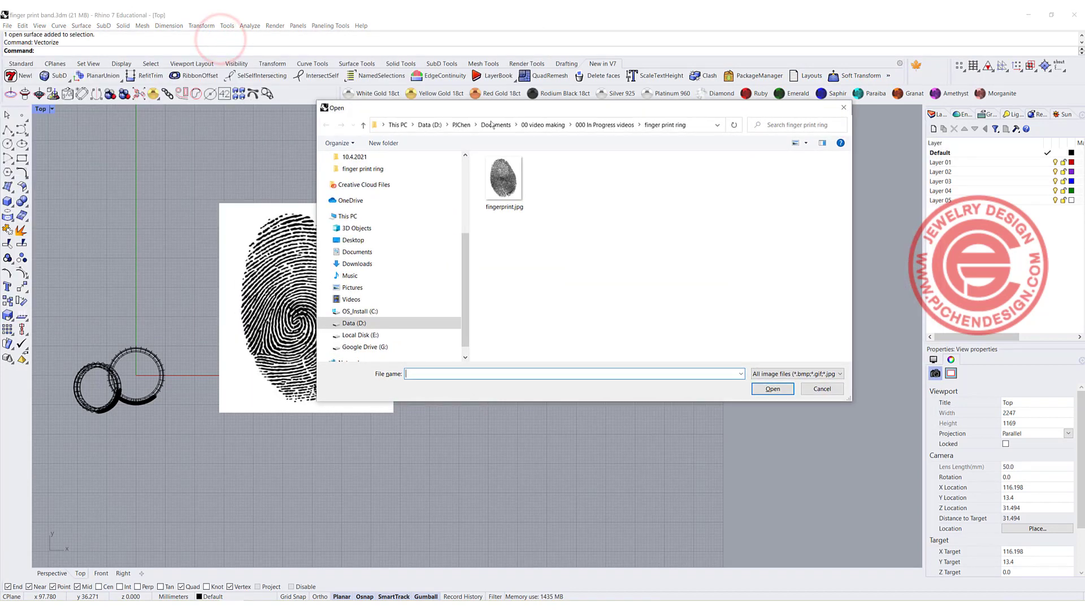
pyautogui.click(505, 170)
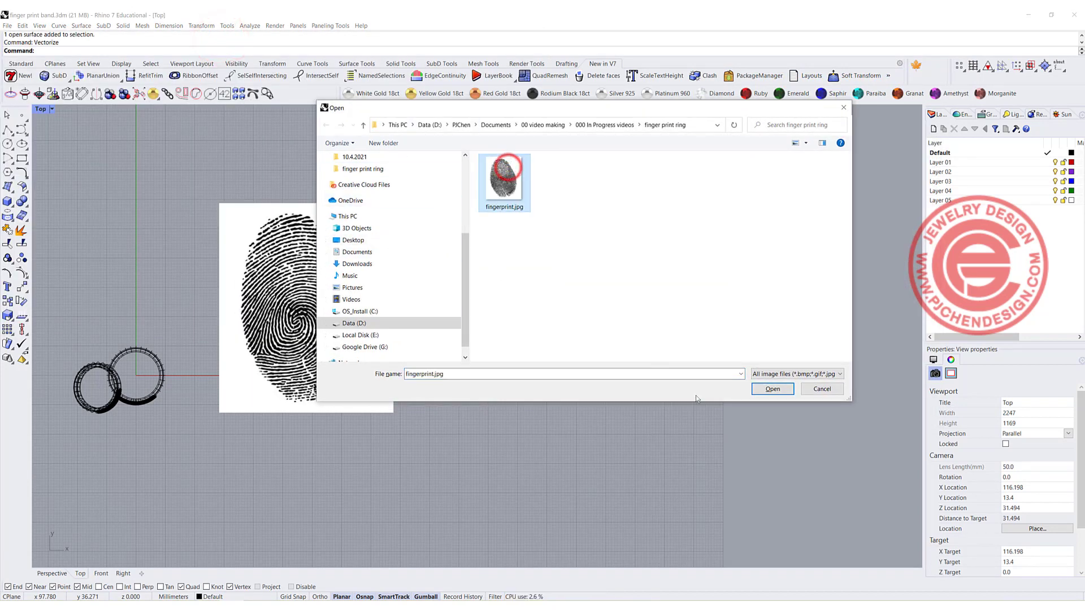
pyautogui.click(772, 389)
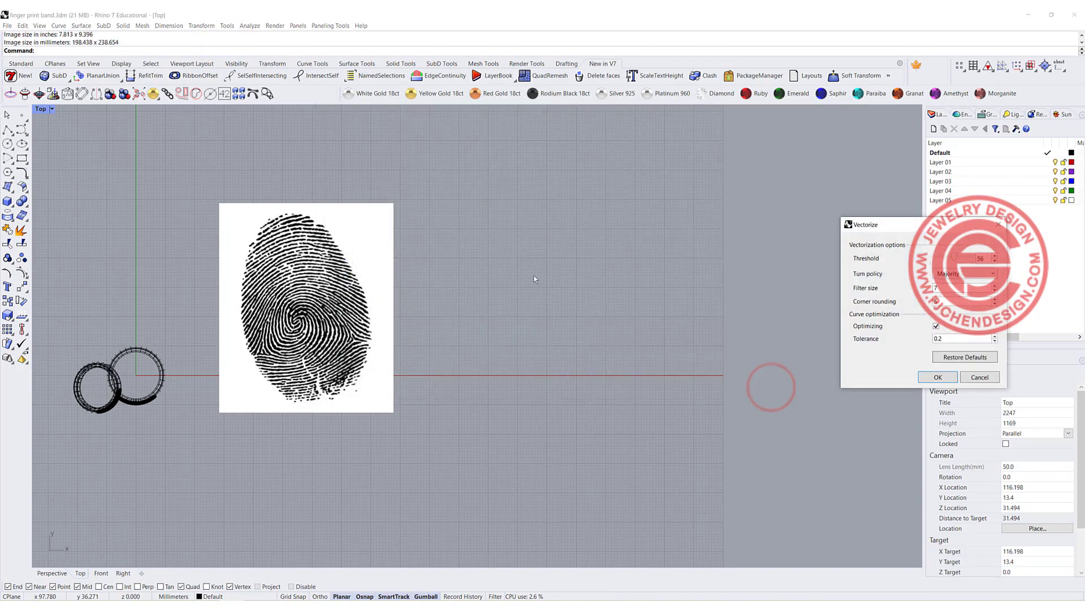
# Set the Vectorize threshold to 39, keep filter size 7 and corner rounding 5, and generate the fingerprint curves.
pyautogui.scroll(-5, 524, 256)
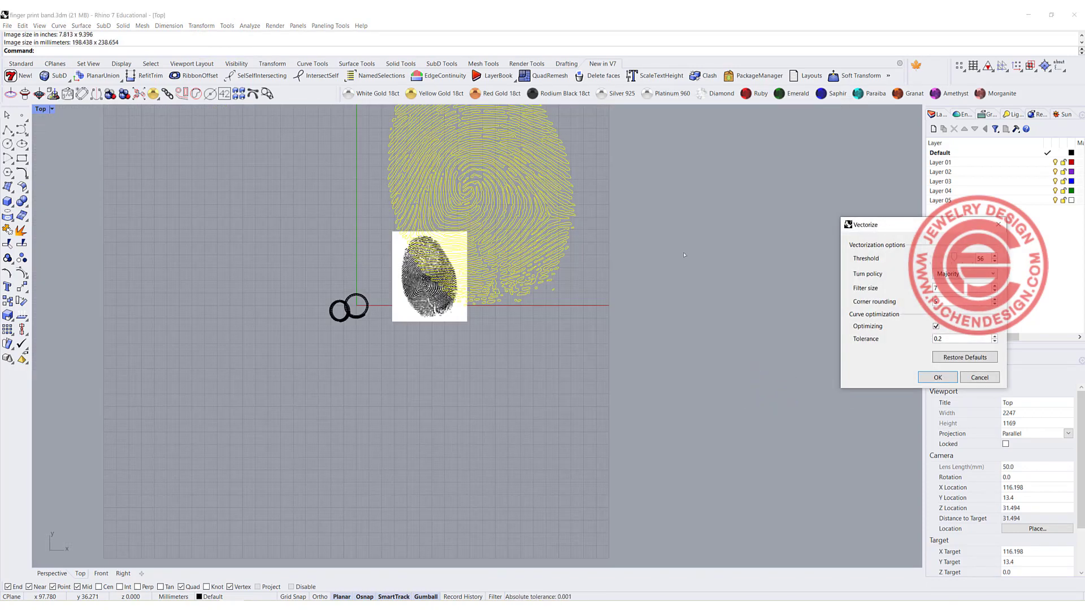
pyautogui.moveTo(584, 234); pyautogui.dragTo(503, 316, button='right')
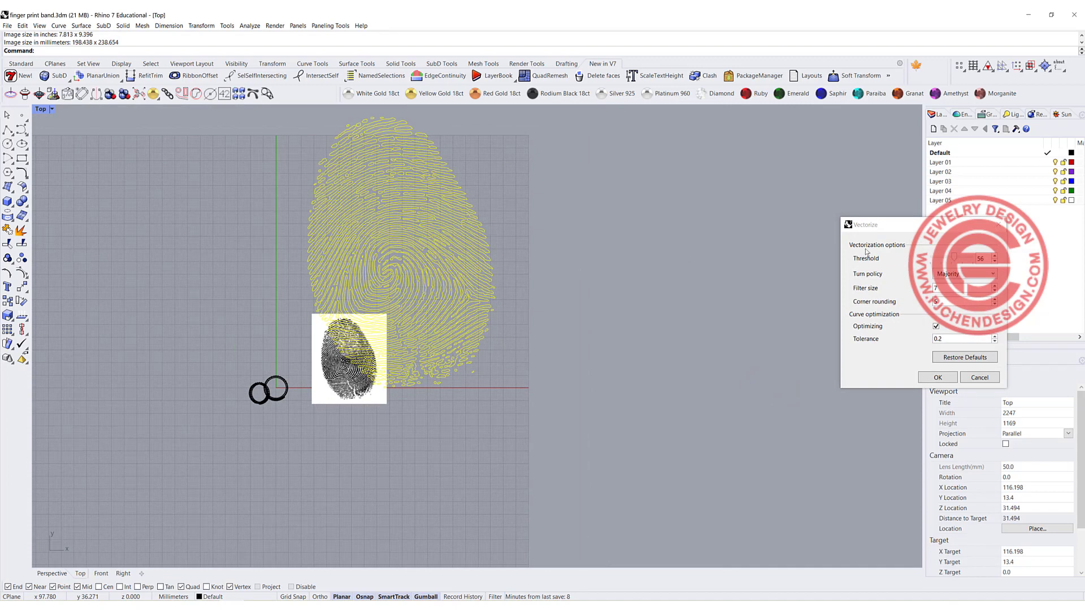
pyautogui.click(898, 223)
pyautogui.click(327, 389)
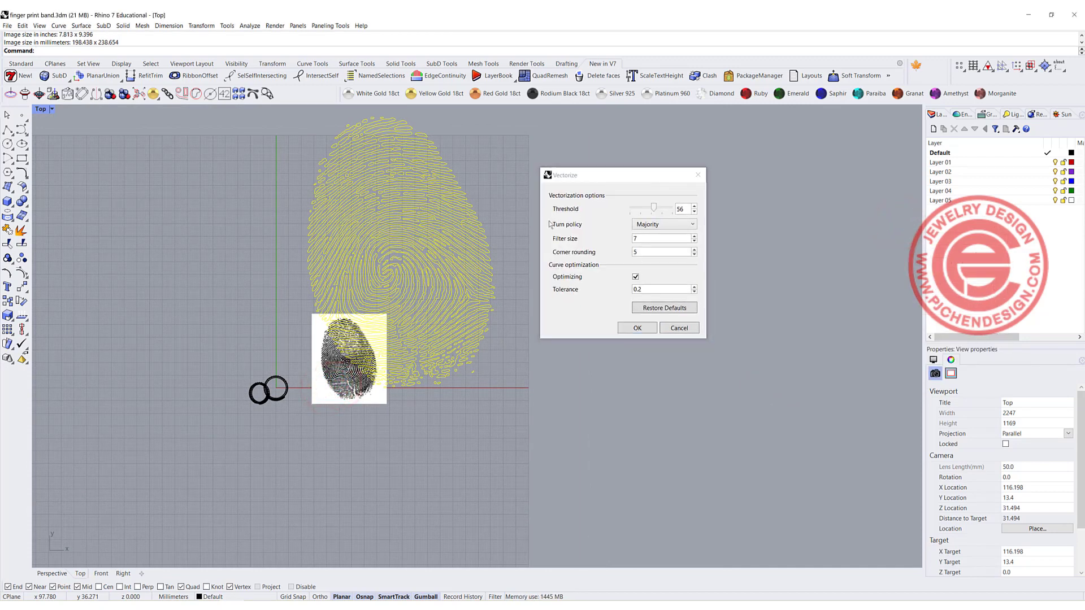
pyautogui.scroll(3, 419, 216)
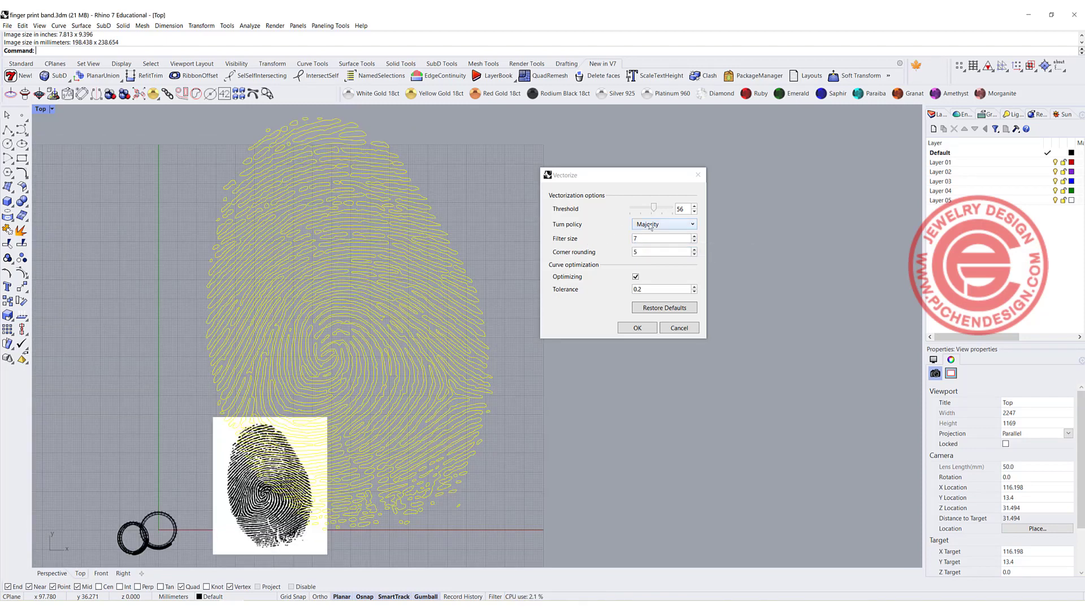
pyautogui.moveTo(653, 210)
pyautogui.mouseDown()
pyautogui.moveTo(670, 211)
pyautogui.moveTo(631, 207)
pyautogui.moveTo(652, 208)
pyautogui.mouseUp()
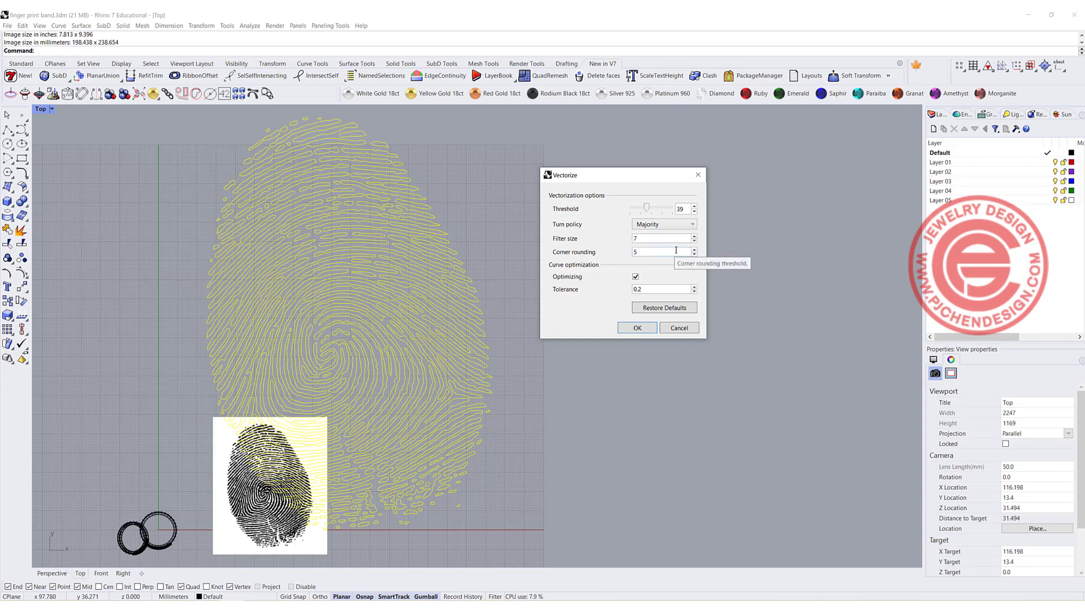
pyautogui.doubleClick(638, 238)
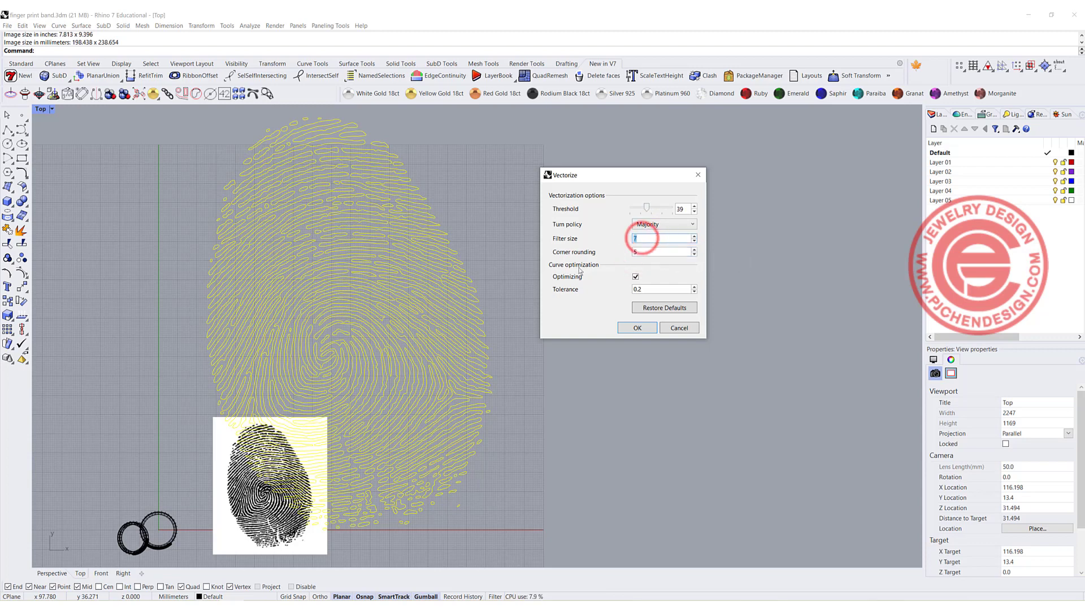
pyautogui.doubleClick(636, 251)
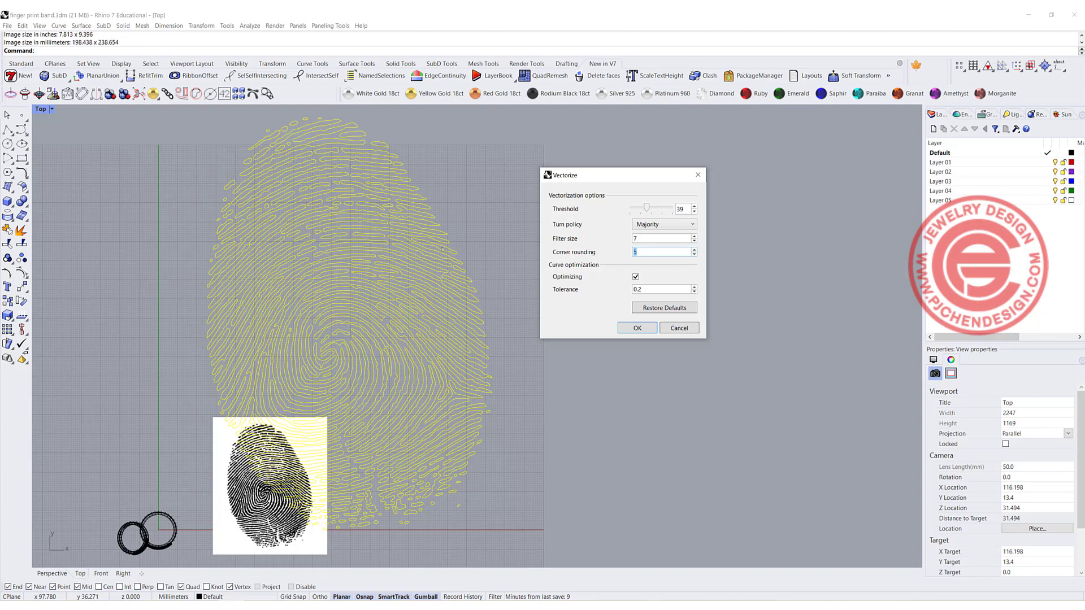
pyautogui.click(637, 328)
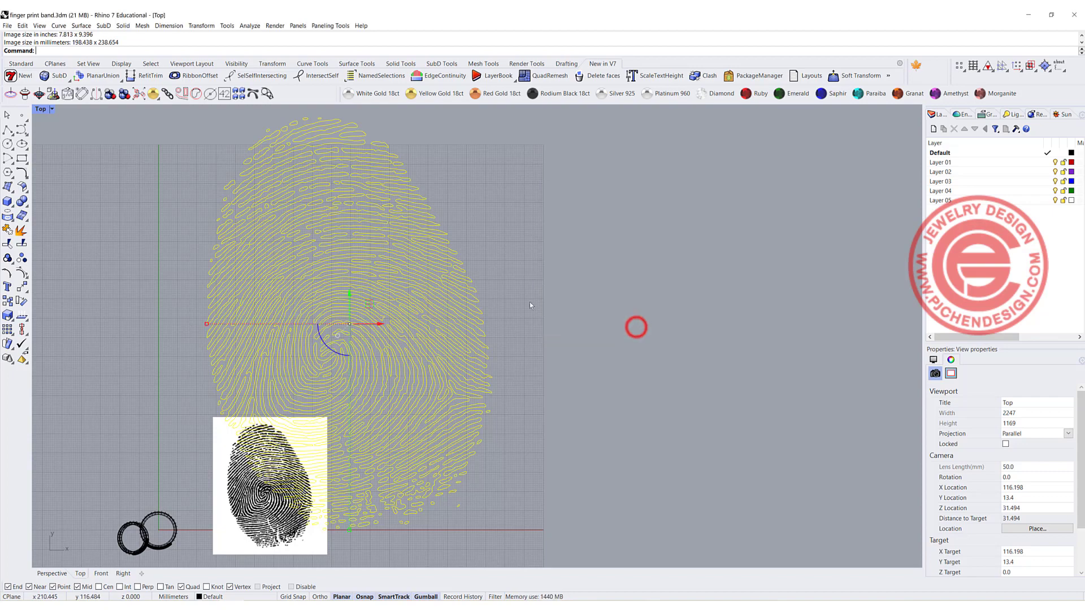
# Move the vectorized fingerprint curves sideways, clear of the source image, and ungroup them.
pyautogui.moveTo(368, 302); pyautogui.dragTo(668, 315)
pyautogui.click(737, 307)
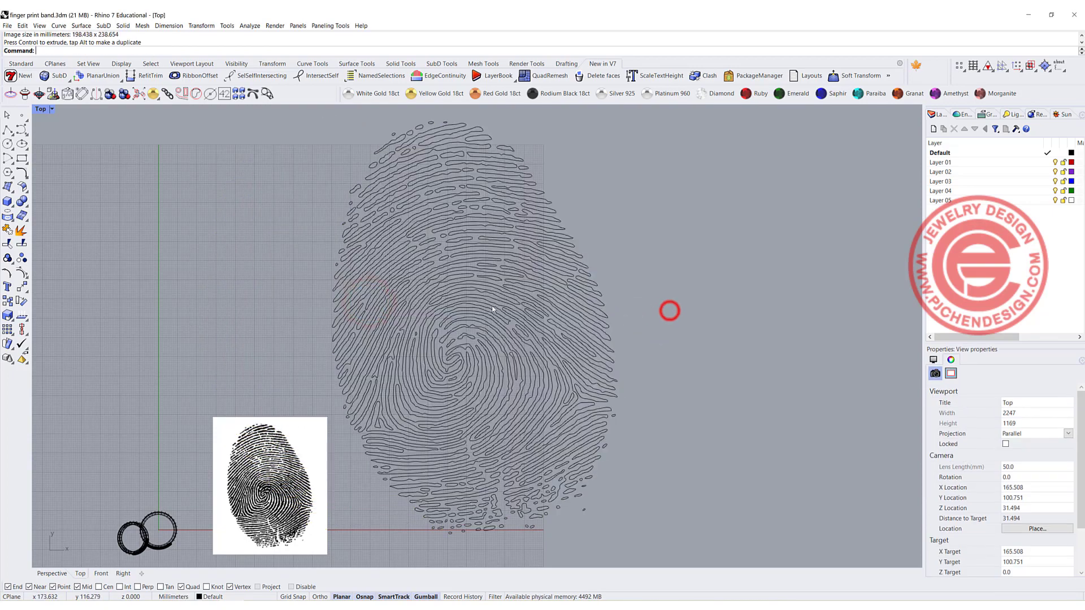
pyautogui.scroll(5, 668, 310)
pyautogui.click(491, 299)
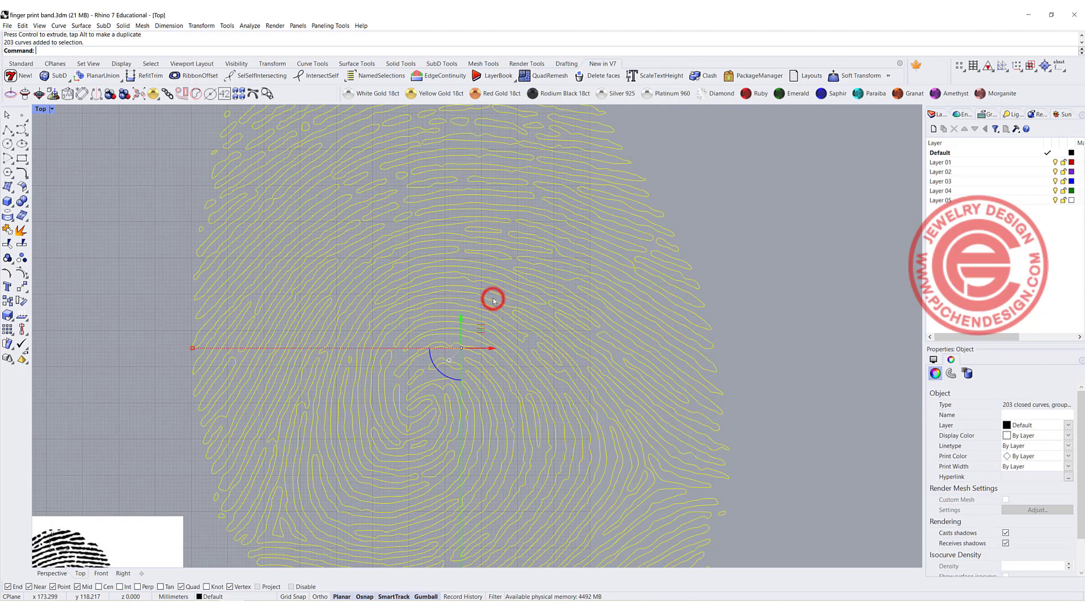
pyautogui.click(22, 259)
pyautogui.click(85, 262)
# Select several ridge curves one by one to check that each is a separate closed curve.
pyautogui.click(336, 224)
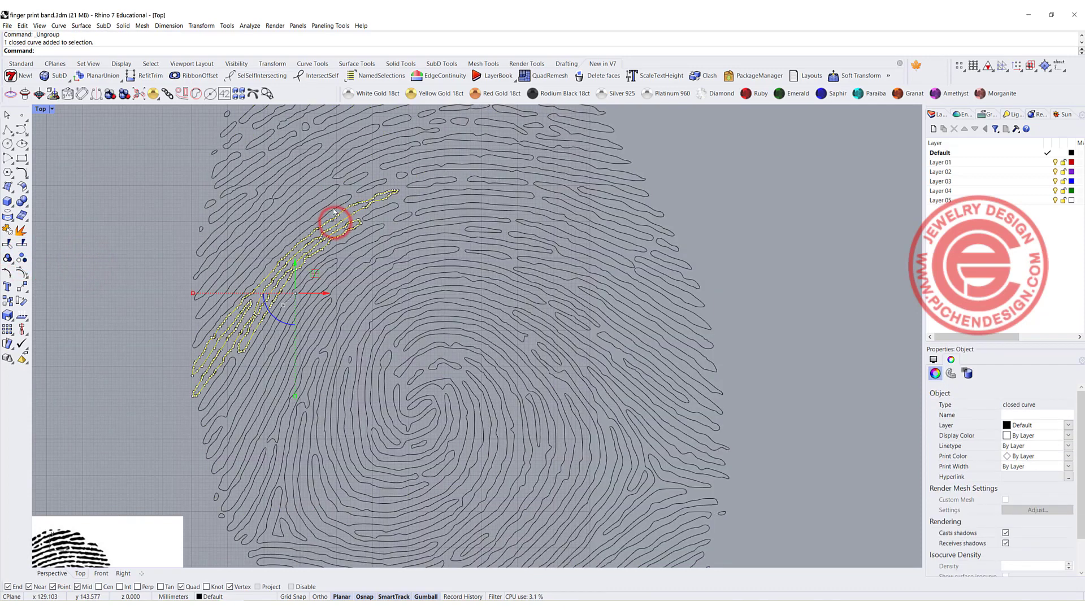
pyautogui.click(338, 205)
pyautogui.click(359, 182)
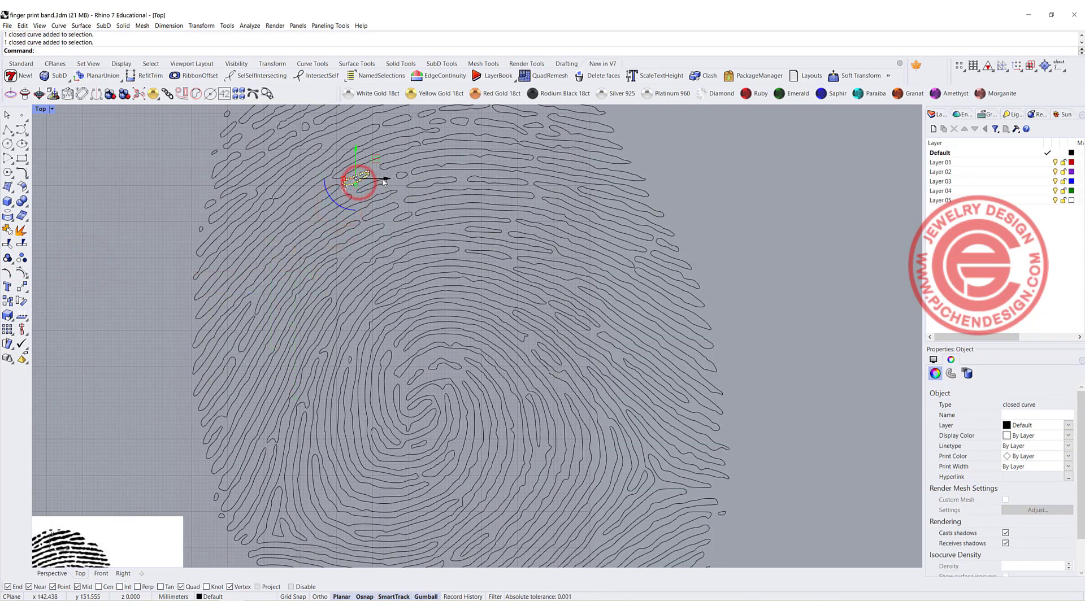
pyautogui.click(428, 182)
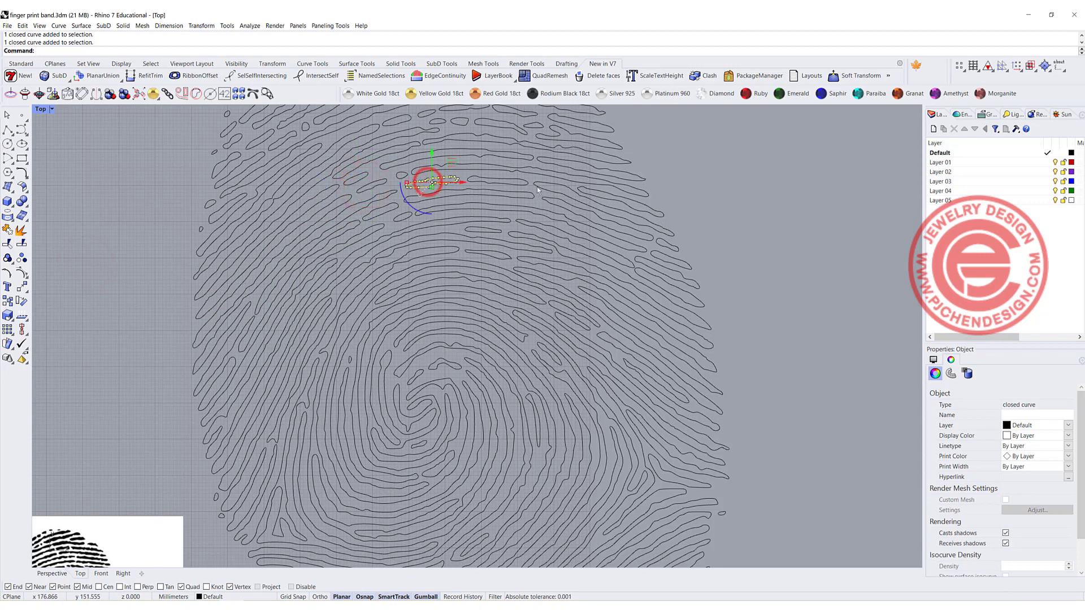
# Inspect the fingerprint picture surface beside the curves and delete it.
pyautogui.scroll(-5, 452, 203)
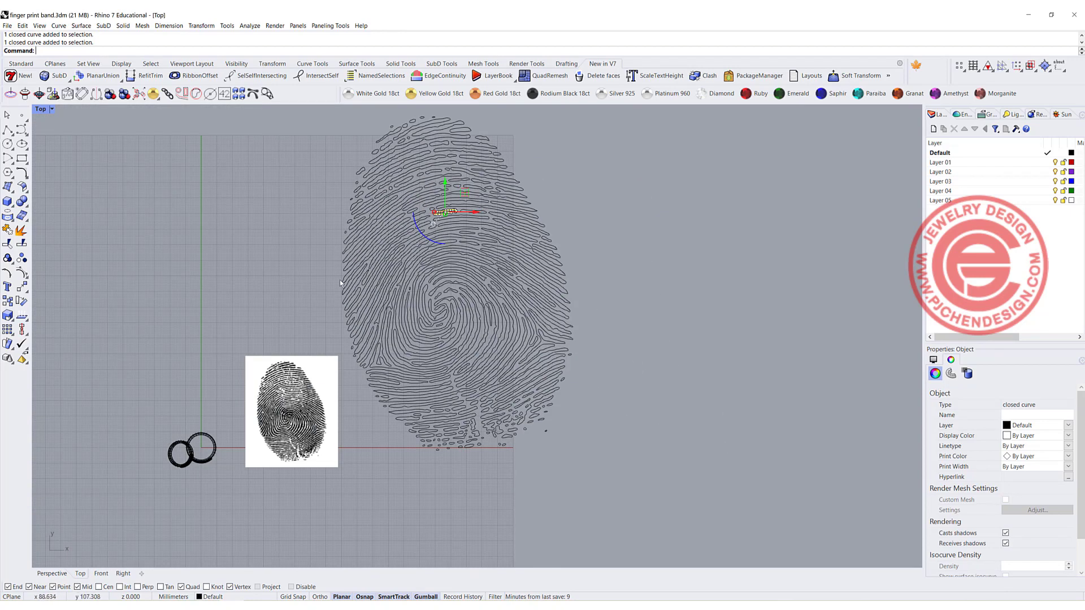
pyautogui.click(283, 407)
pyautogui.scroll(10, 277, 412)
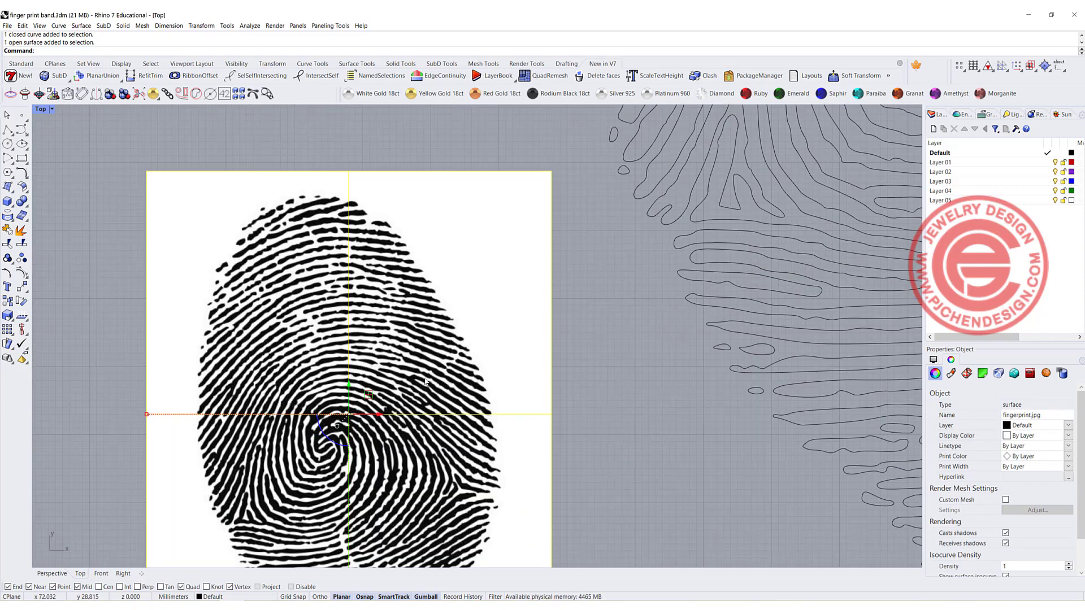
pyautogui.scroll(-4, 421, 426)
pyautogui.click(494, 464)
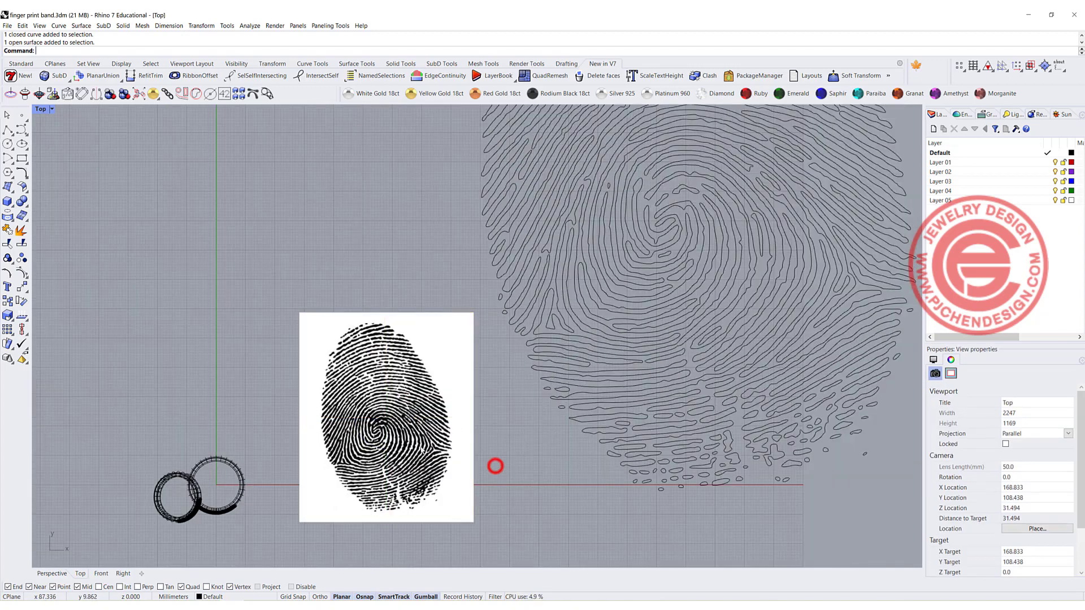
pyautogui.click(410, 438)
pyautogui.press('Delete')
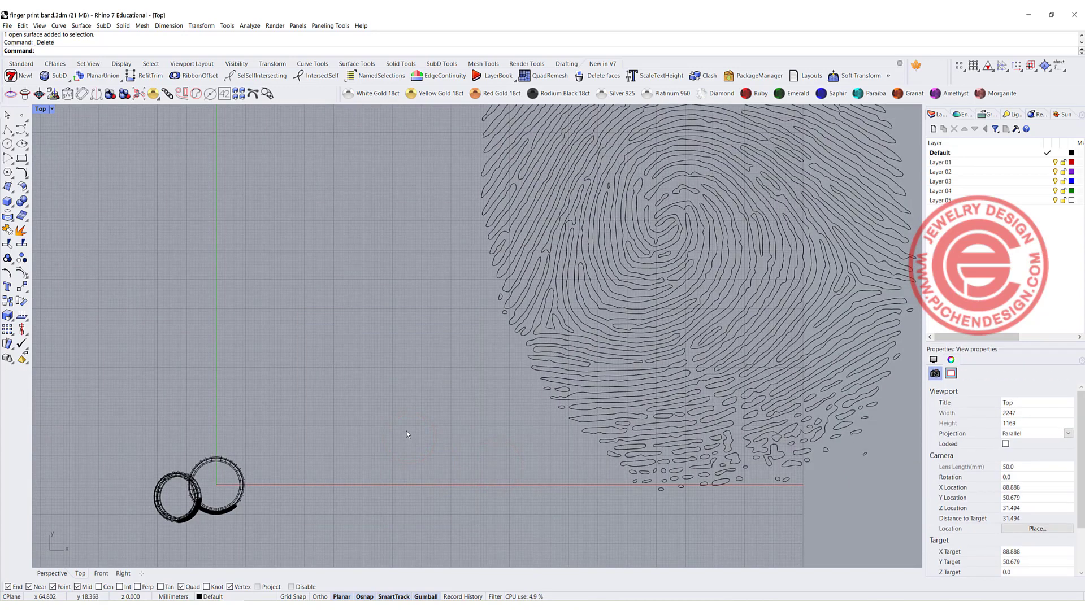
# Hide the two existing rings near the origin, leaving the fingerprint curves.
pyautogui.scroll(-4, 406, 431)
pyautogui.moveTo(404, 365); pyautogui.dragTo(336, 395, button='right')
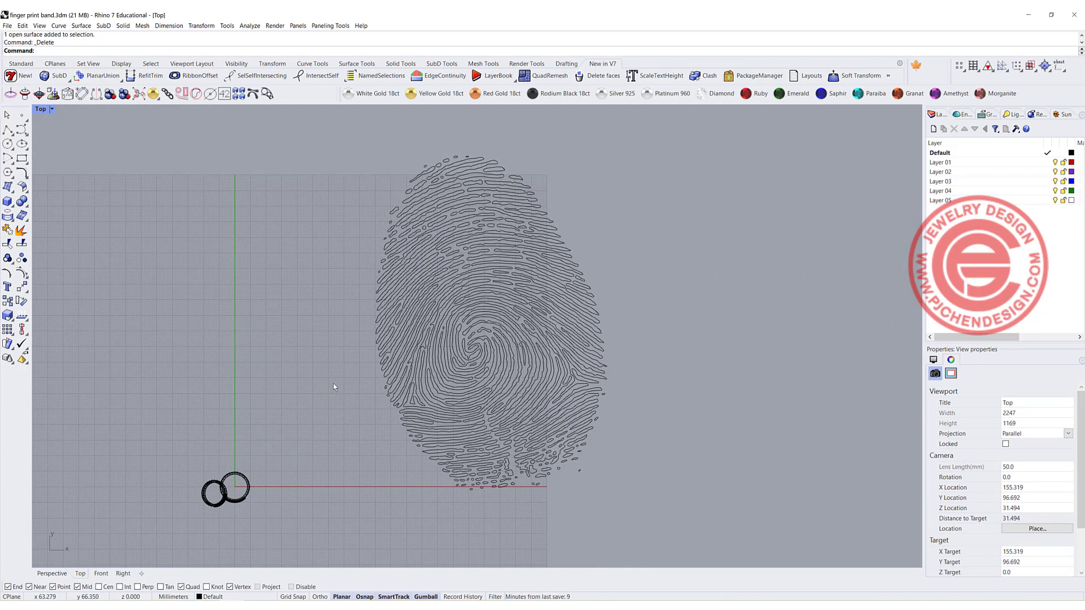
pyautogui.scroll(-3, 335, 385)
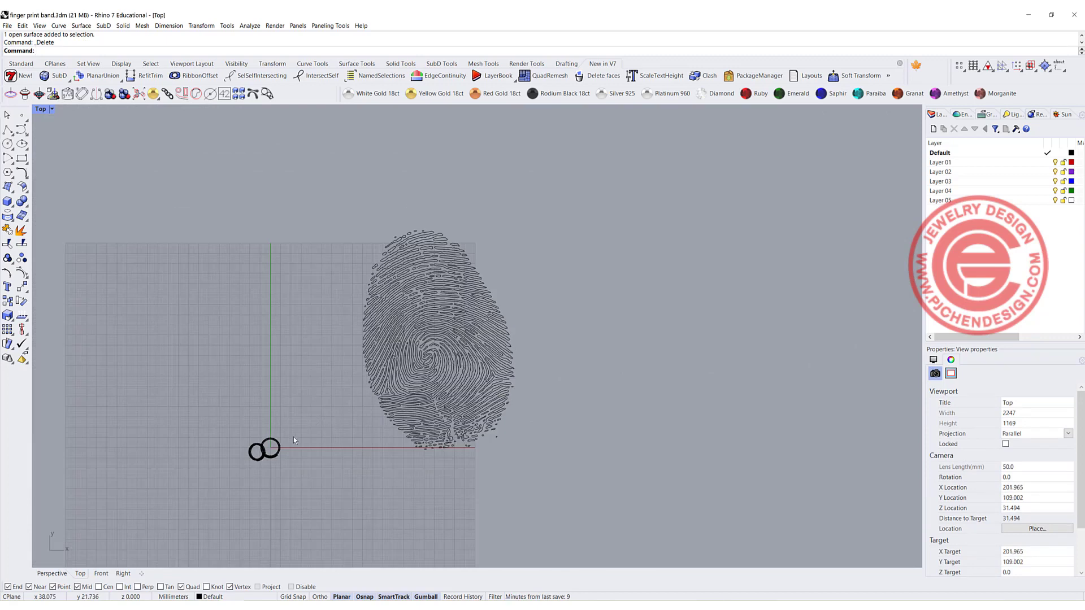
pyautogui.moveTo(206, 417); pyautogui.dragTo(293, 472)
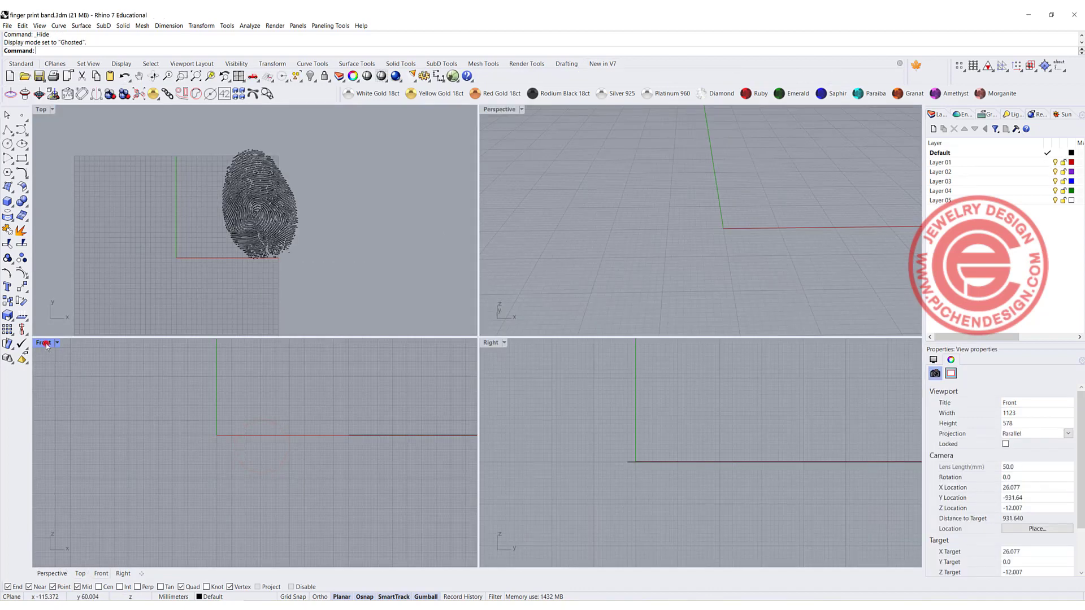
# Draw a circle with a diameter of 16 mm centred on the origin in the Front view.
pyautogui.doubleClick(44, 343)
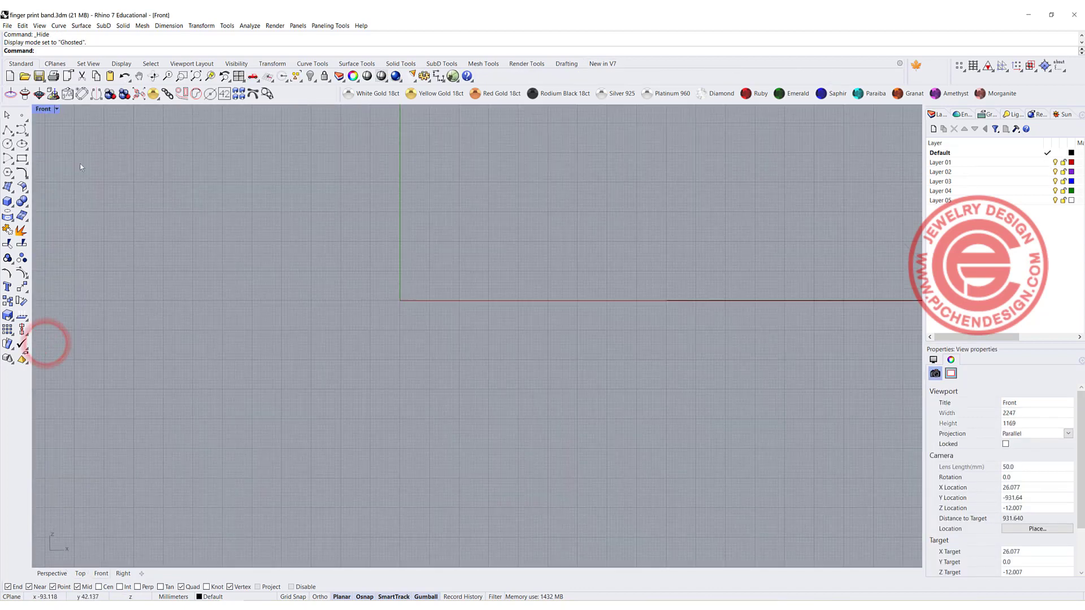
pyautogui.click(9, 144)
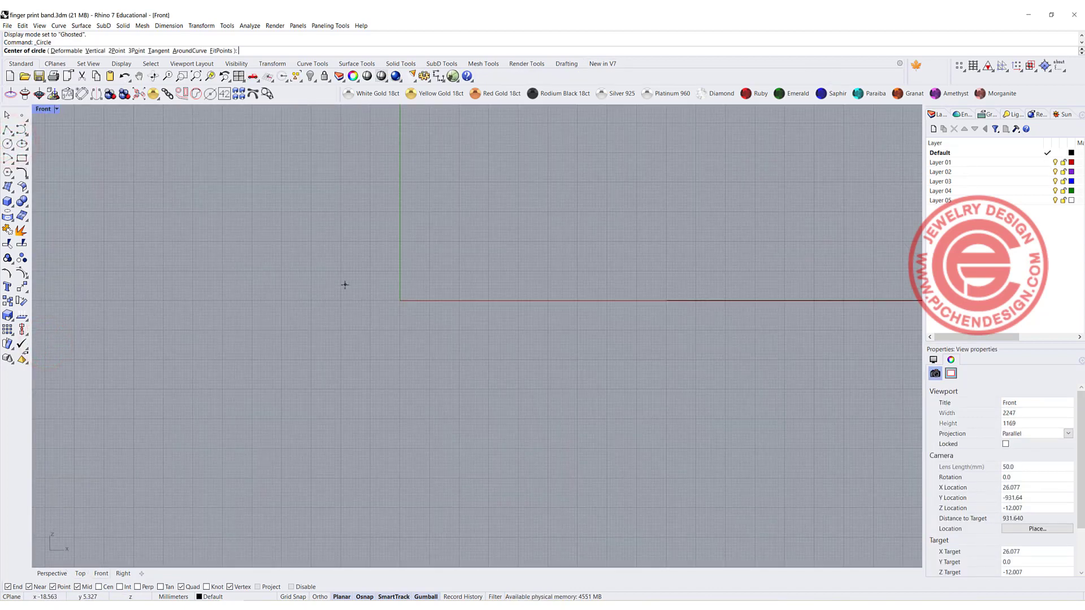
pyautogui.click(400, 300)
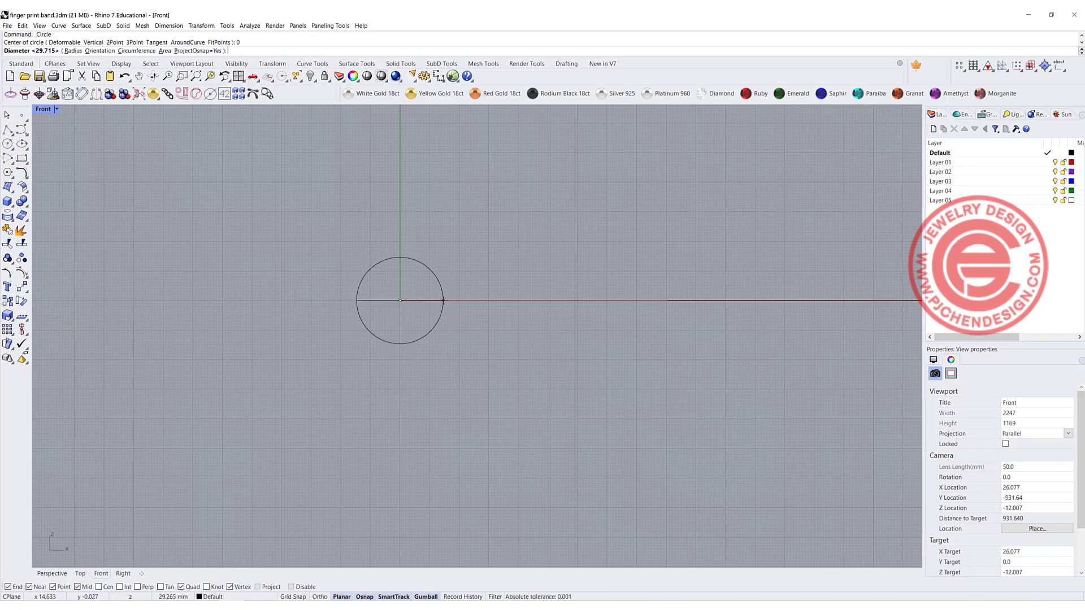
pyautogui.write('16')
pyautogui.press('Return')
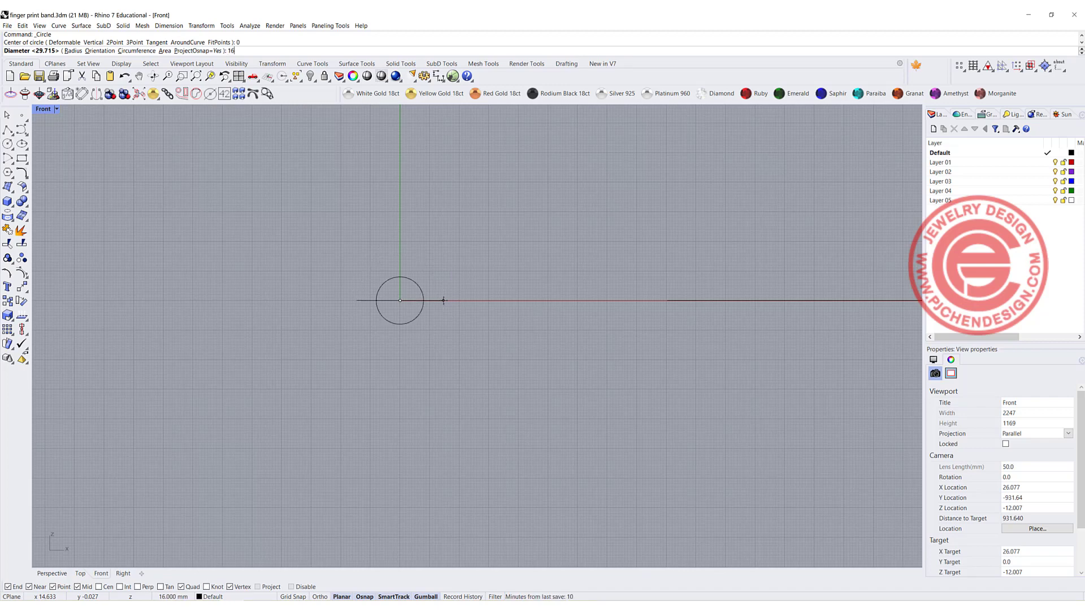
pyautogui.scroll(5, 401, 276)
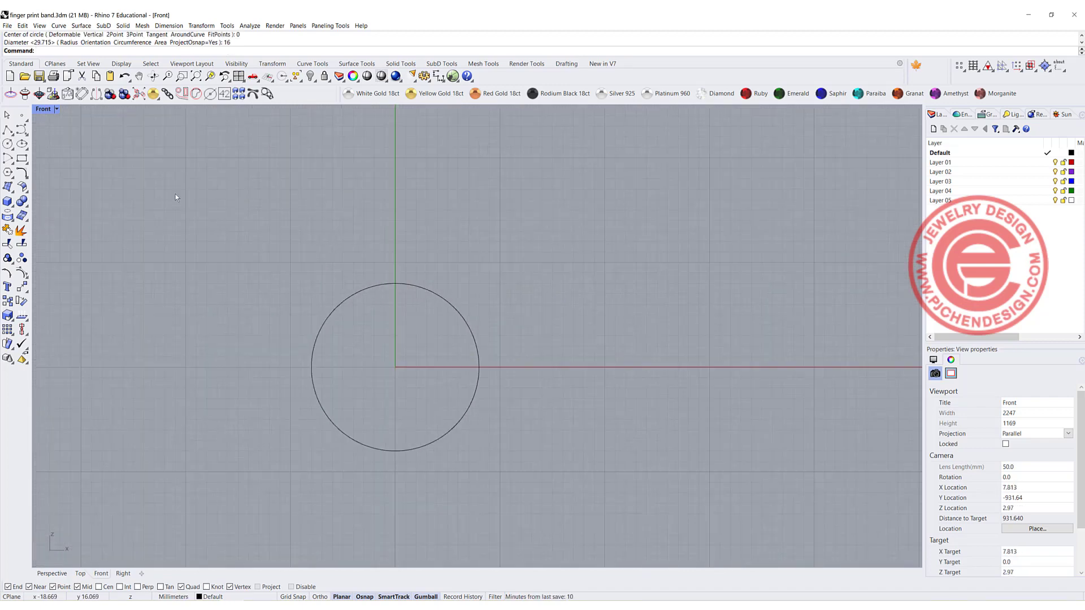
# Draw a rectangle about 7 mm wide and 1.5 mm high in the Right view, starting from the circle's top point.
pyautogui.click(43, 110)
pyautogui.click(44, 110)
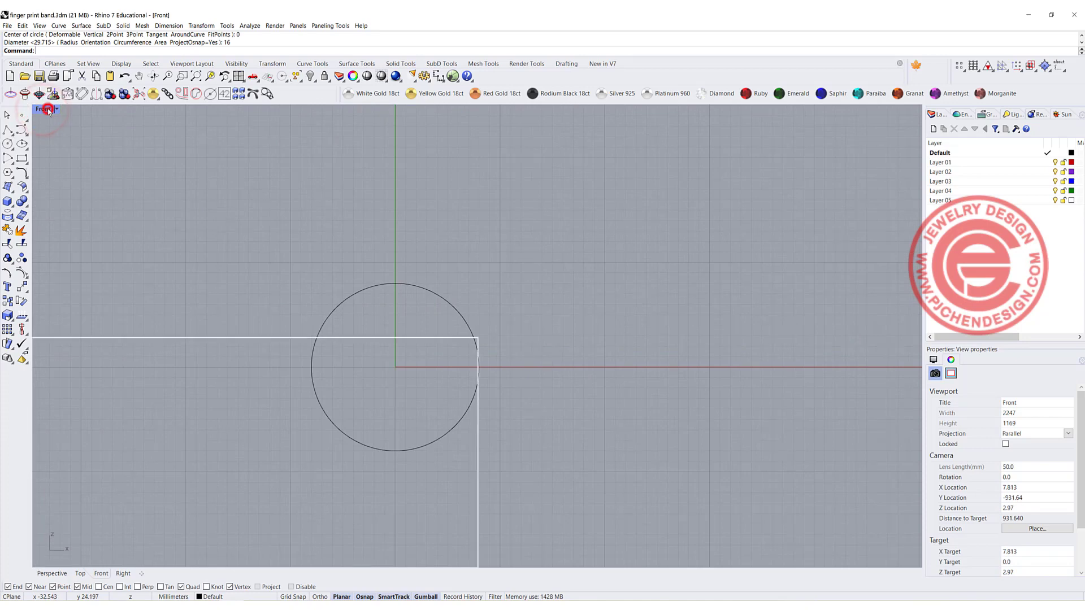
pyautogui.click(491, 341)
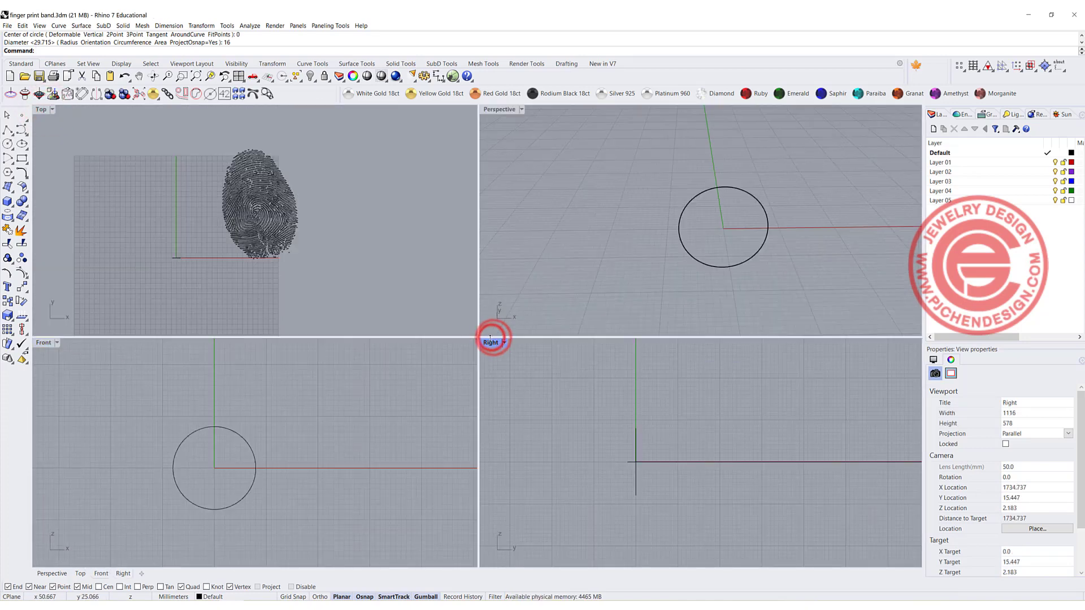
pyautogui.doubleClick(491, 339)
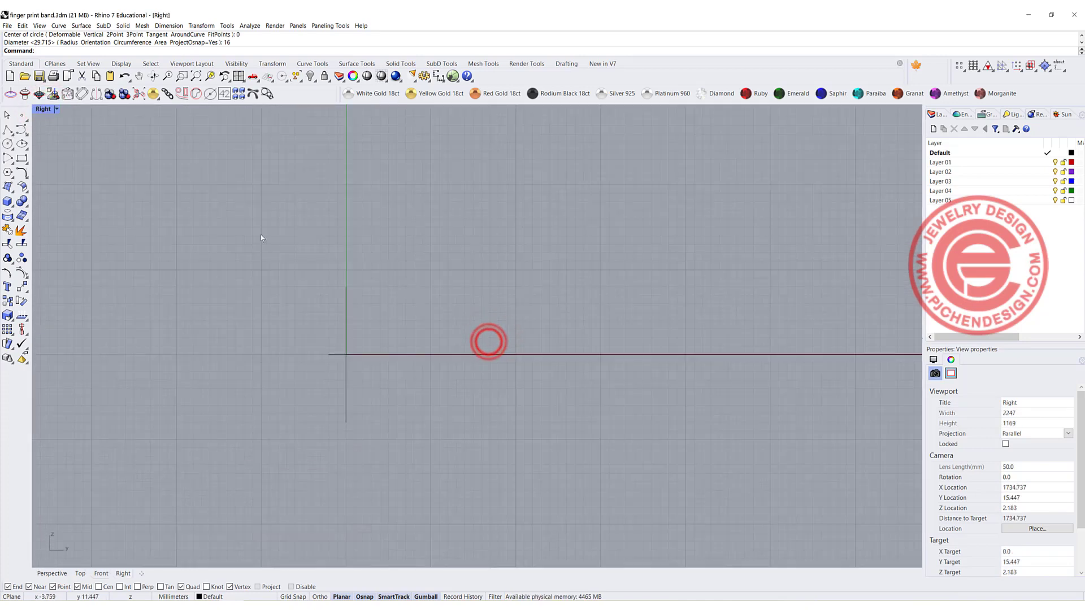
pyautogui.click(22, 159)
pyautogui.click(349, 282)
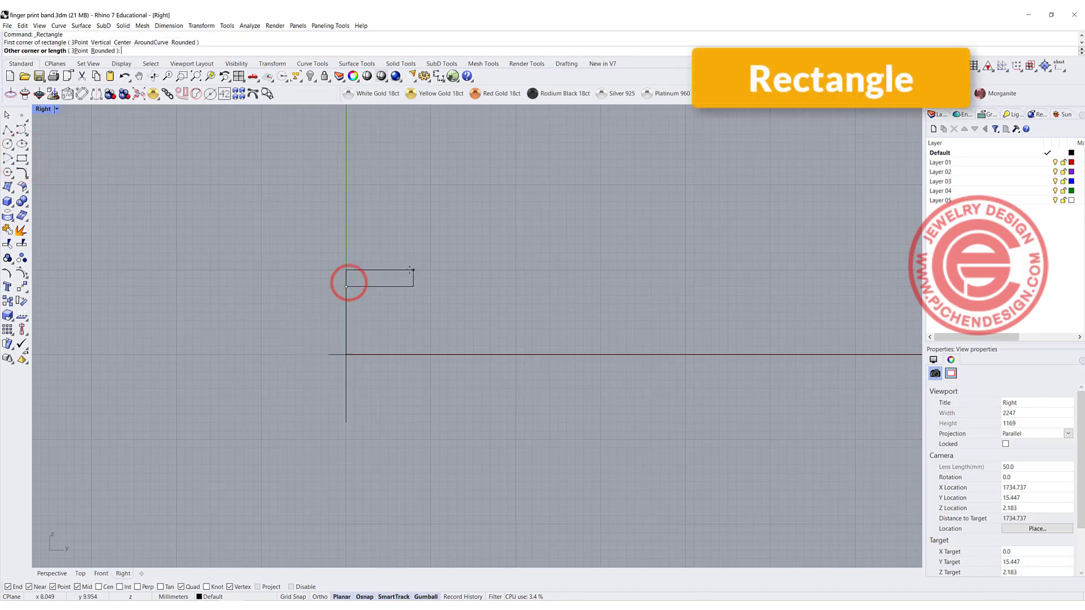
pyautogui.scroll(3, 391, 264)
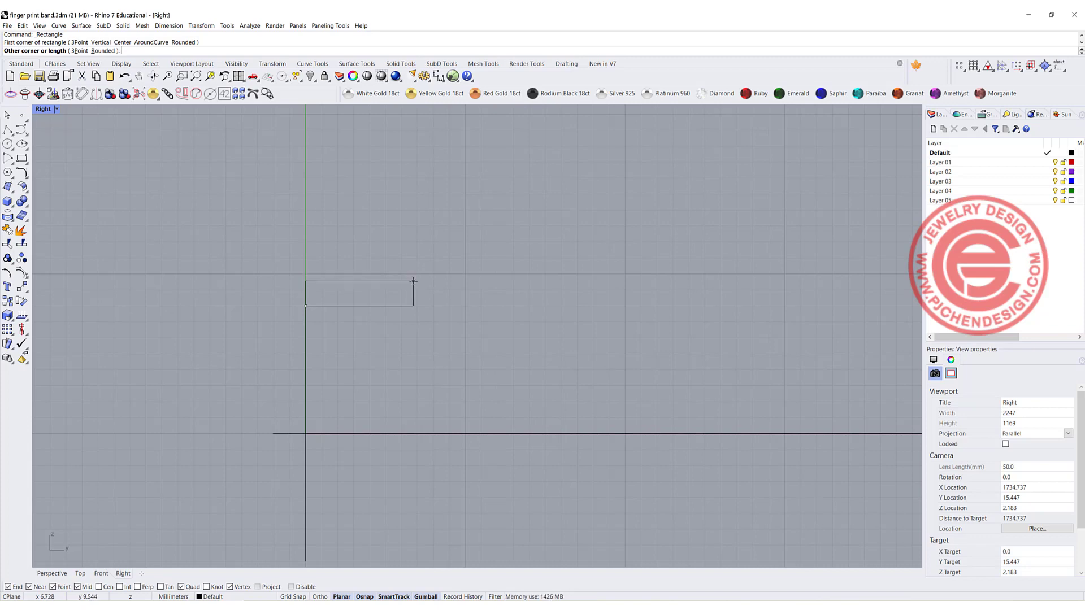
pyautogui.click(418, 280)
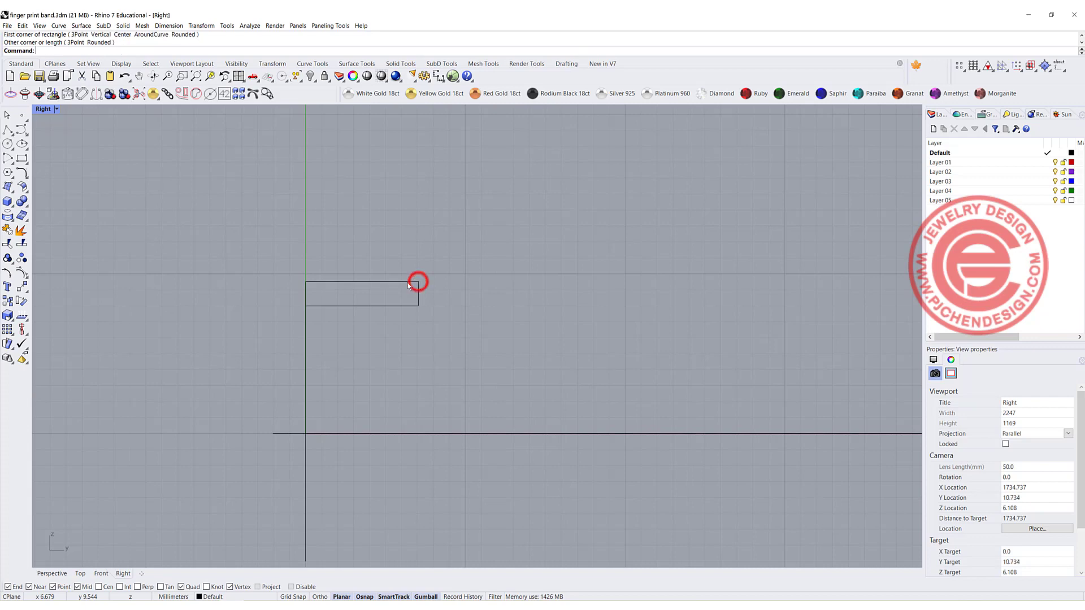
# Explode the band profile rectangle into separate line segments and check its upper edge.
pyautogui.click(21, 230)
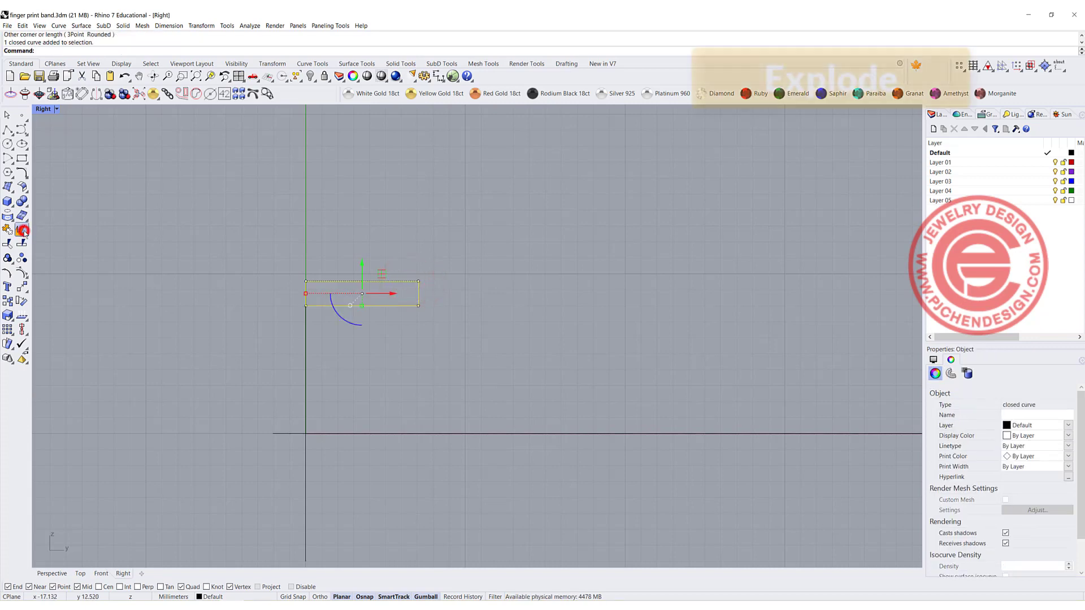
pyautogui.click(246, 230)
pyautogui.click(357, 282)
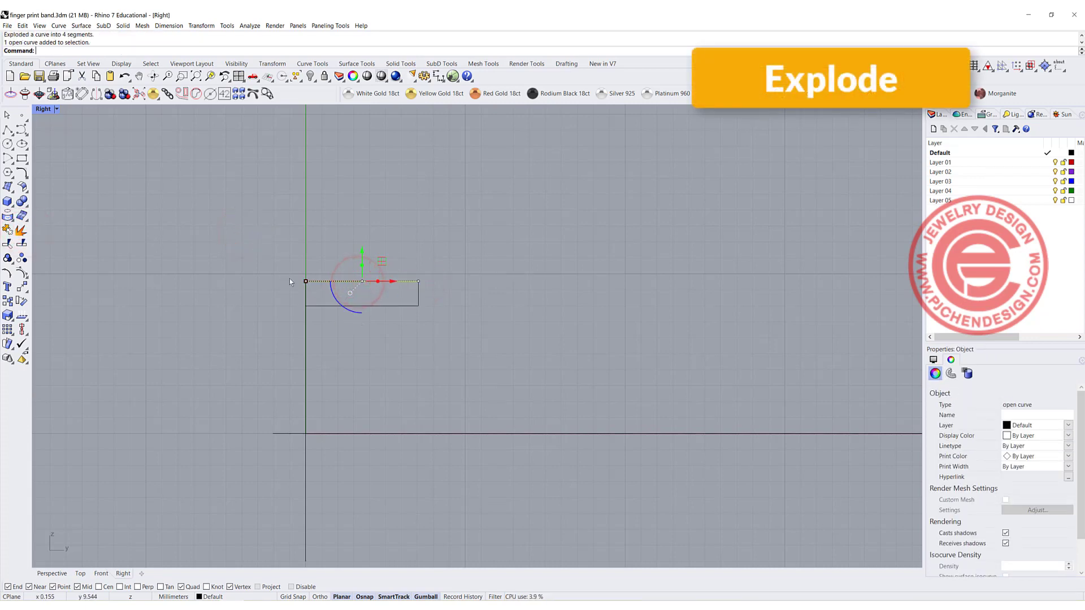
pyautogui.click(241, 264)
# Rebuild the upper edge of the band profile with a point count of 3 and degree 2.
pyautogui.scroll(4, 300, 272)
pyautogui.click(337, 288)
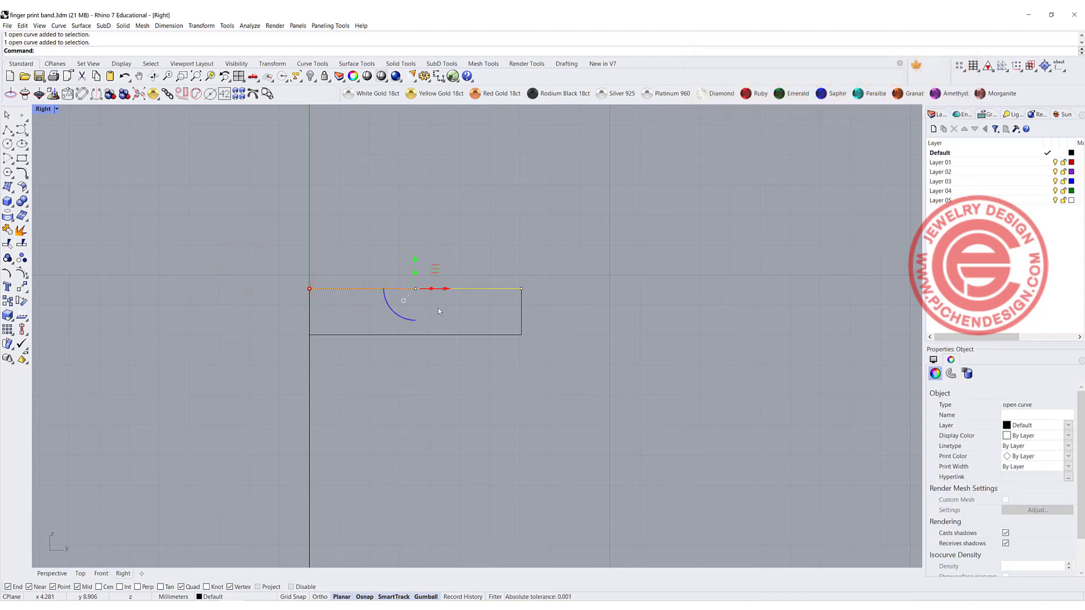
pyautogui.write('build')
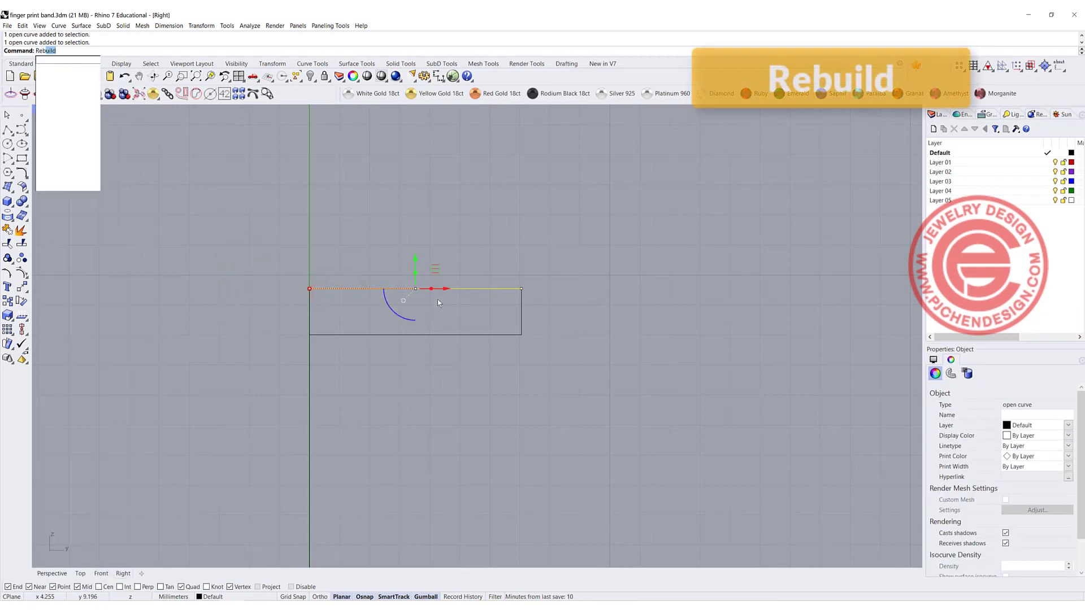
pyautogui.press('Return')
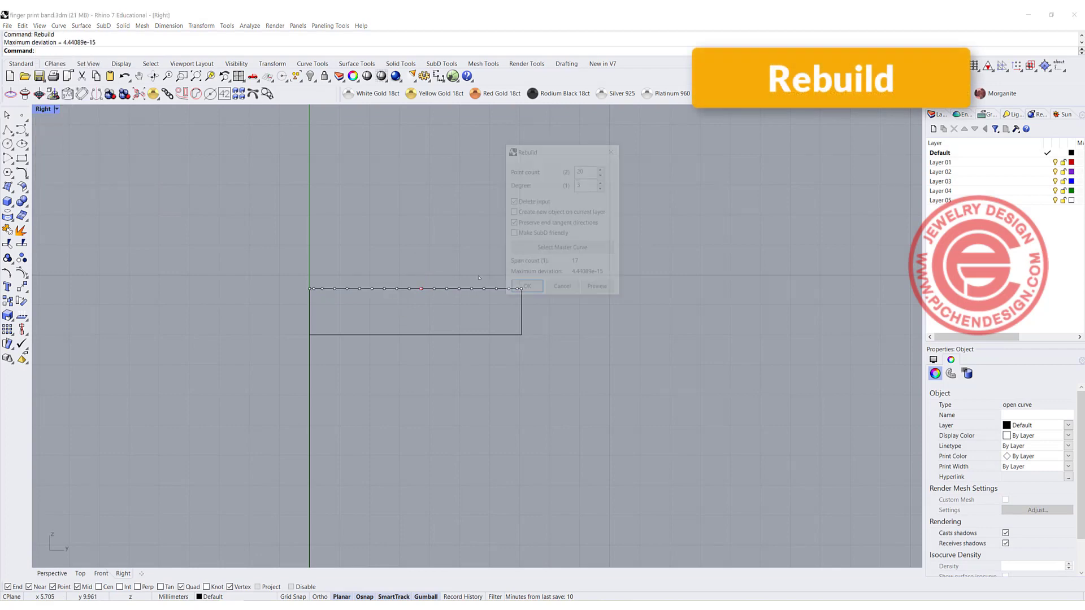
pyautogui.doubleClick(581, 186)
pyautogui.write('2')
pyautogui.moveTo(588, 173); pyautogui.dragTo(537, 168)
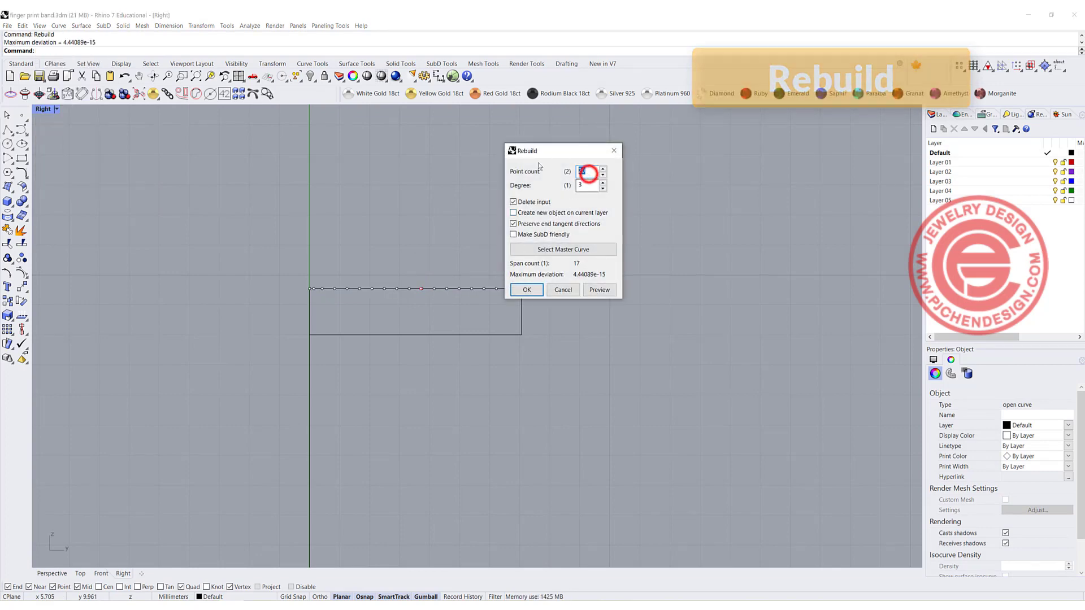
pyautogui.write('3')
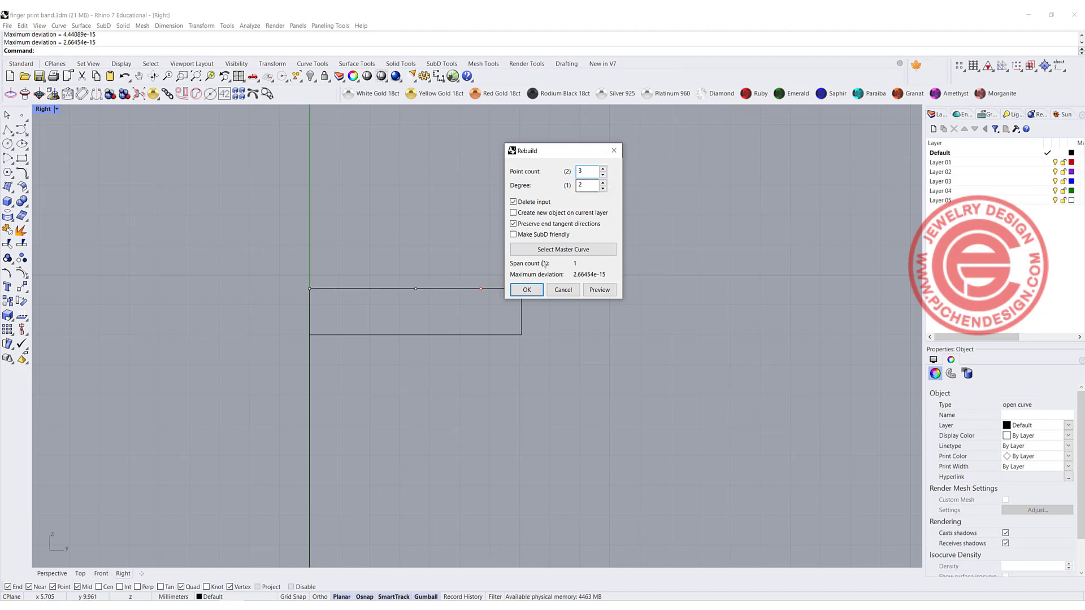
pyautogui.click(526, 290)
# Raise the middle control point of the profile's upper edge to form a shallow symmetrical arch.
pyautogui.moveTo(361, 241); pyautogui.dragTo(449, 307)
pyautogui.moveTo(415, 259); pyautogui.dragTo(421, 207)
pyautogui.click(642, 285)
pyautogui.press('Escape')
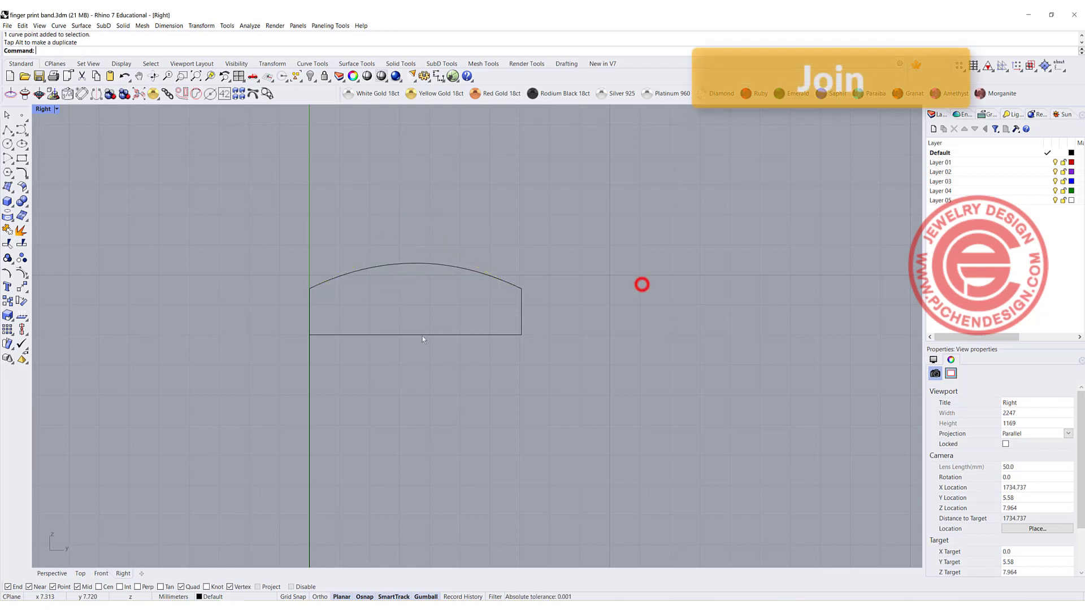
# Join the four profile segments into one curve and move its lower edge's midpoint onto the circle's top point.
pyautogui.moveTo(226, 206); pyautogui.dragTo(642, 429)
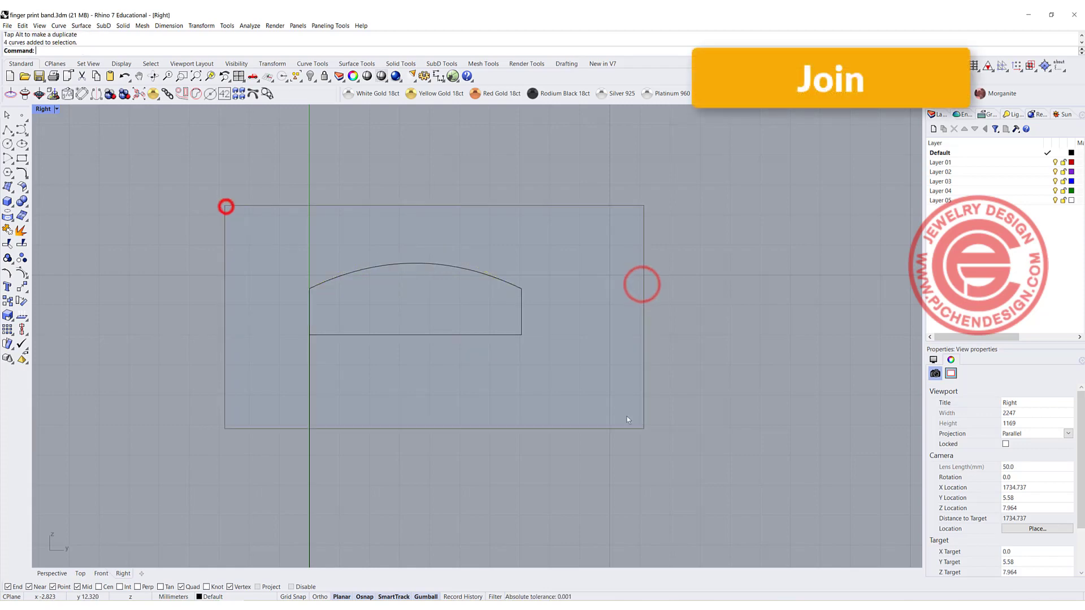
pyautogui.click(7, 230)
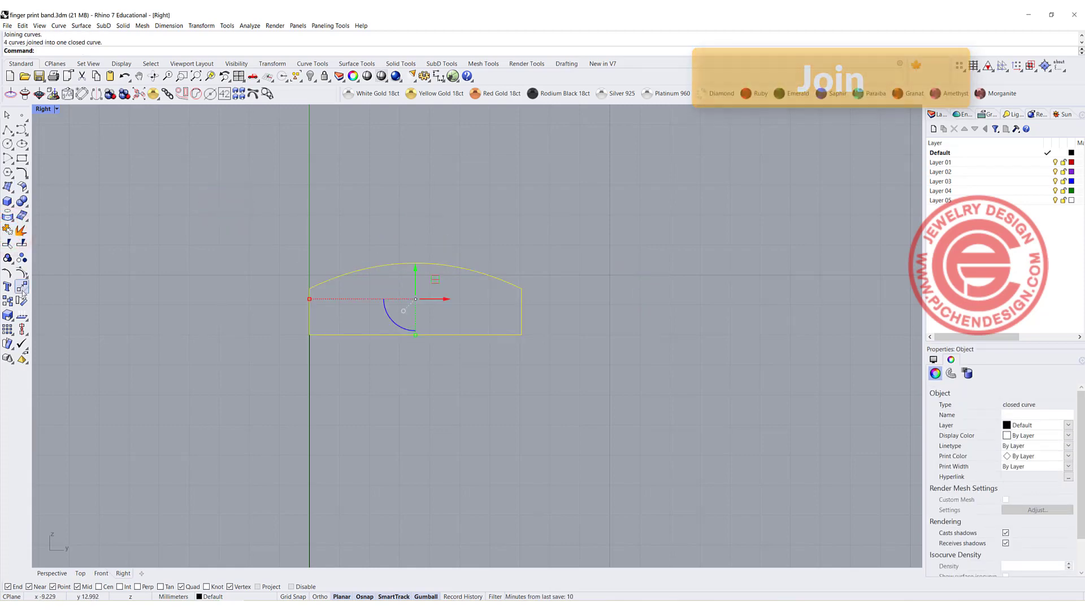
pyautogui.click(21, 287)
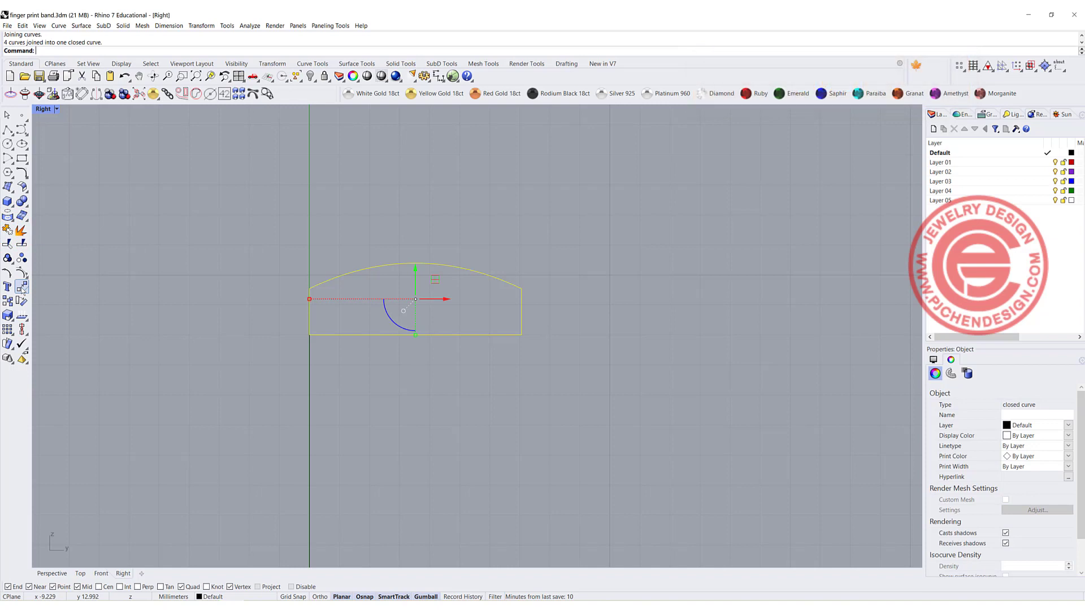
pyautogui.click(414, 334)
pyautogui.click(309, 335)
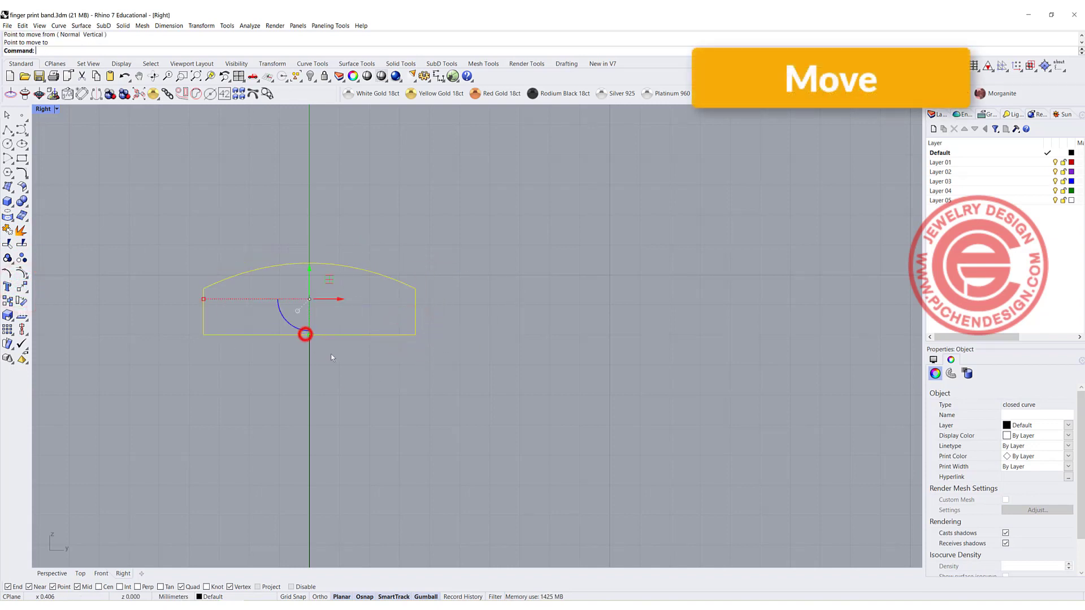
# Fillet all corners of the closed band profile with a radius of 0.6 mm.
pyautogui.scroll(-2, 435, 342)
pyautogui.moveTo(377, 320); pyautogui.dragTo(418, 281, button='right')
pyautogui.scroll(4, 418, 281)
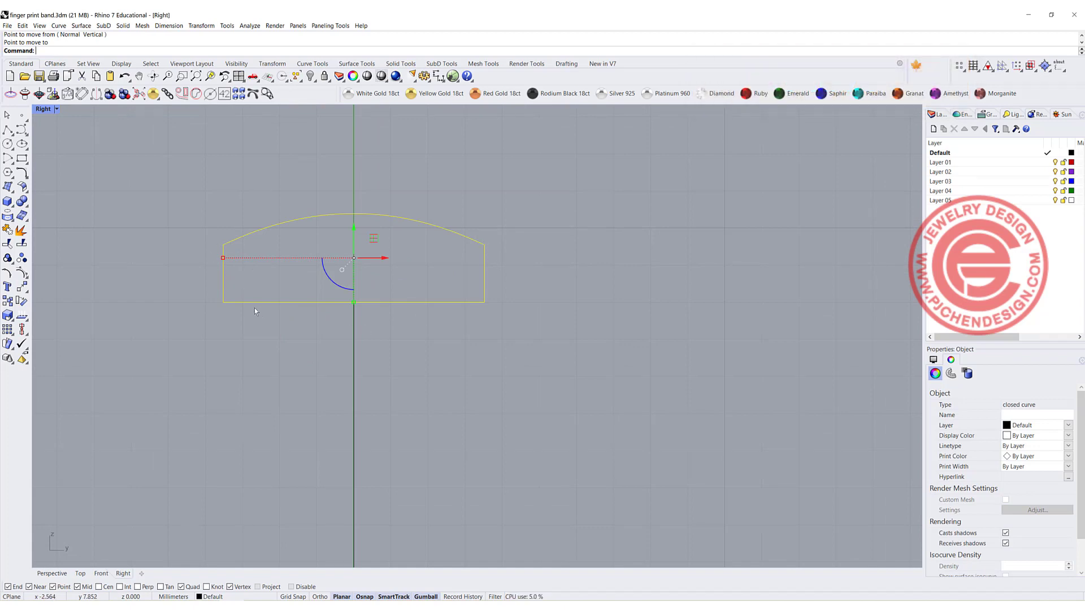
pyautogui.click(23, 173)
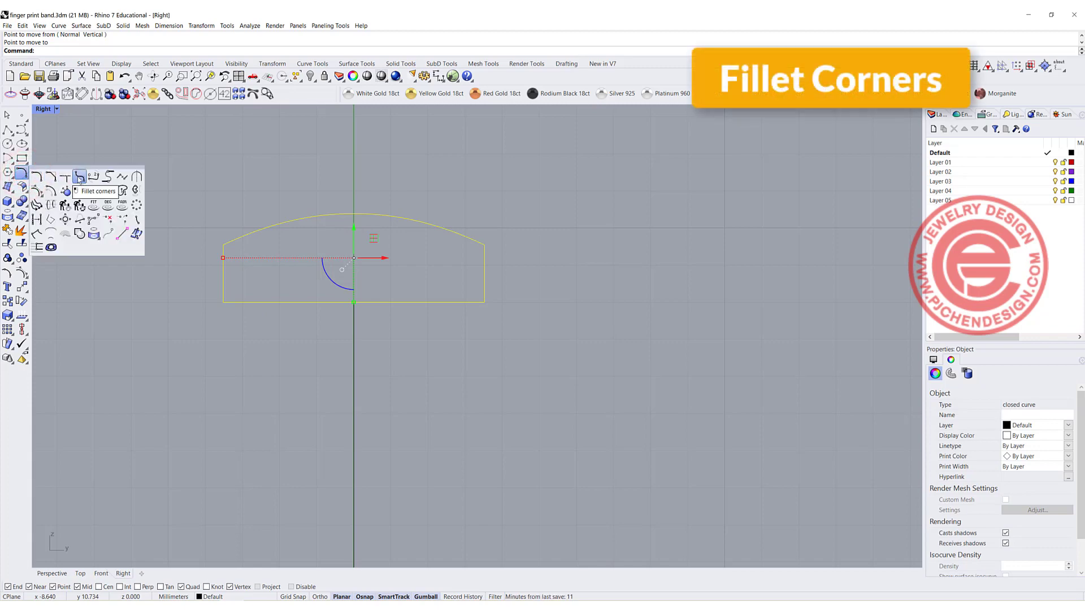
pyautogui.click(80, 177)
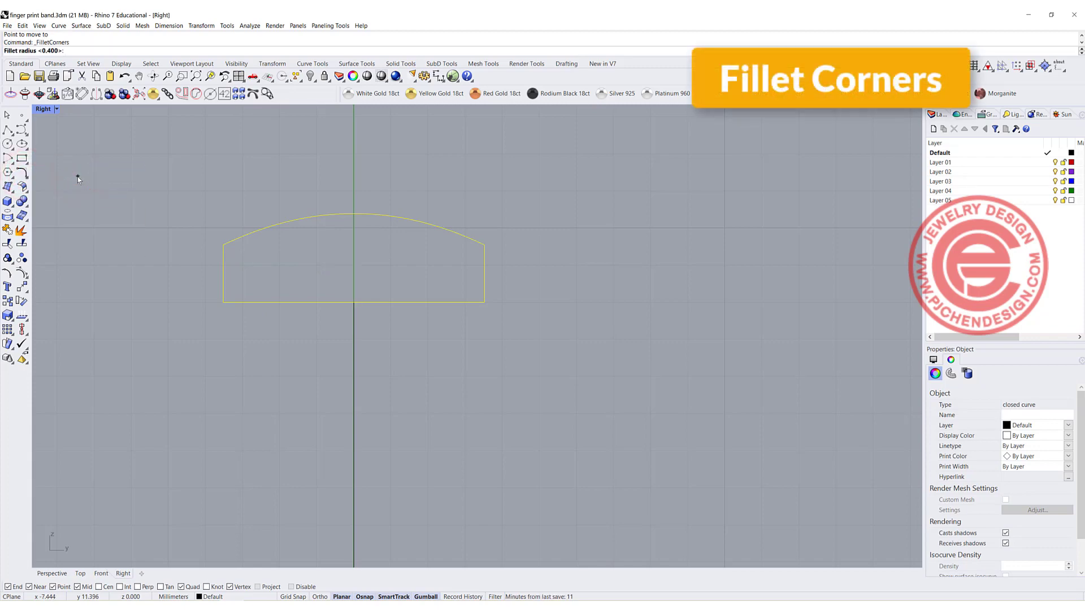
pyautogui.write('0.6')
pyautogui.press('Return')
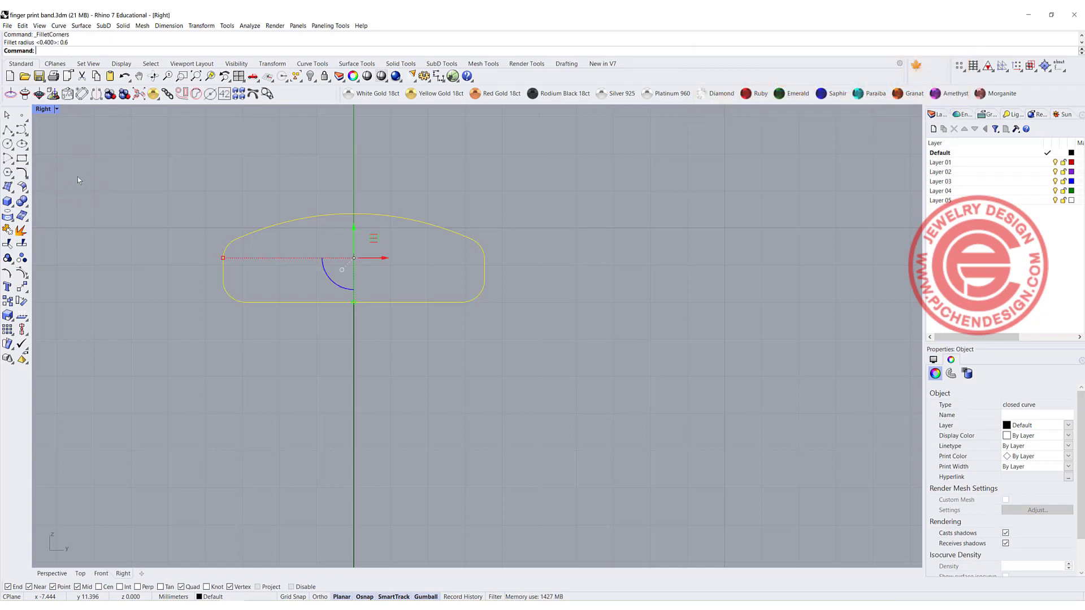
pyautogui.click(364, 192)
pyautogui.scroll(-3, 310, 235)
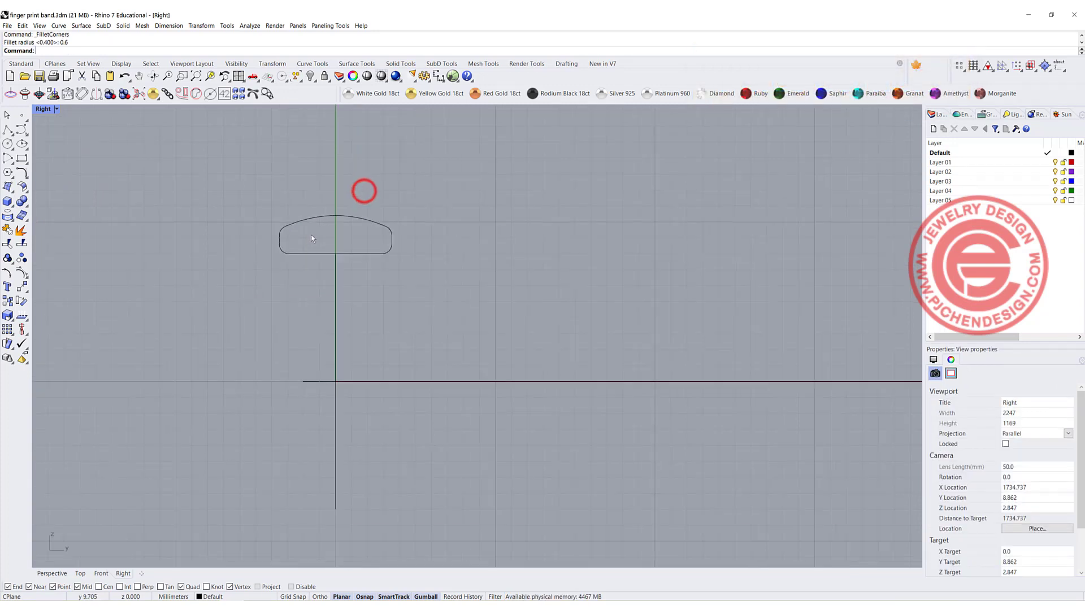
# Explode the rounded band profile into separate segments and select its upper arc.
pyautogui.scroll(3, 308, 202)
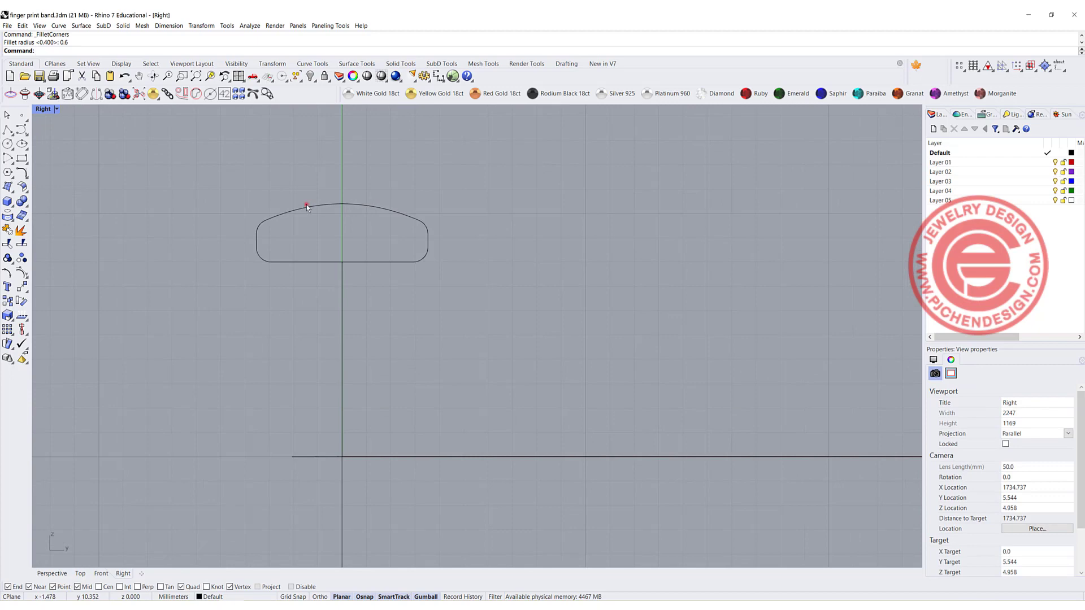
pyautogui.click(306, 207)
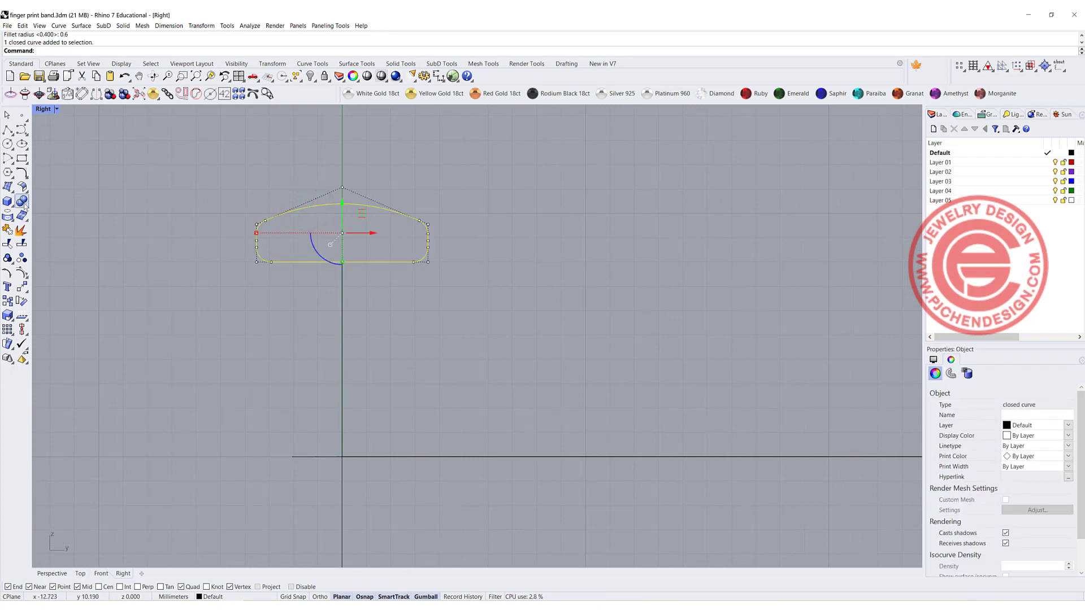
pyautogui.click(21, 229)
pyautogui.click(158, 220)
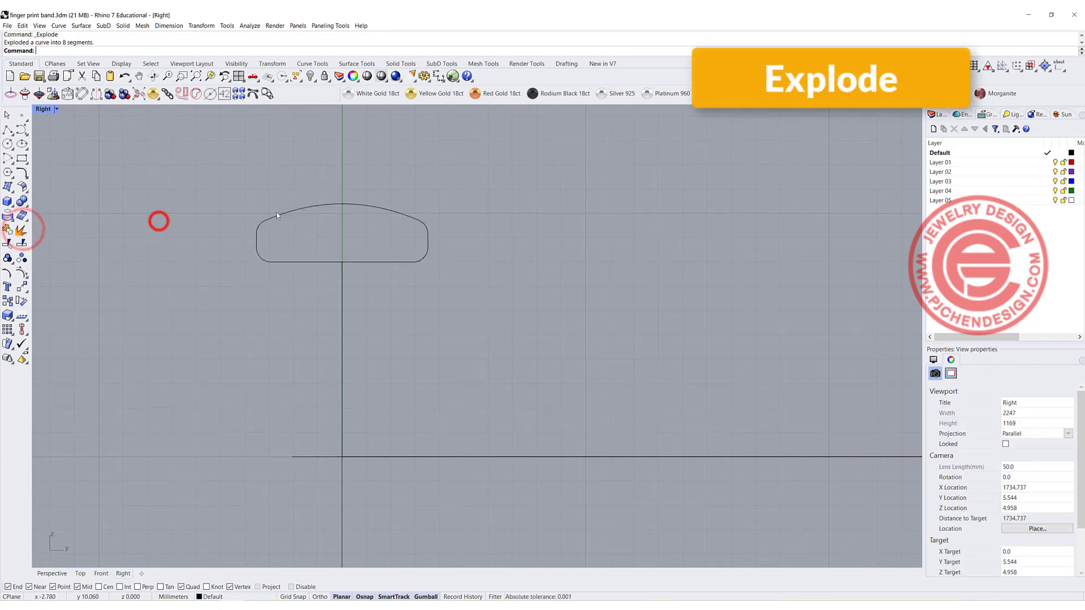
pyautogui.click(276, 213)
# Sweep the profile's upper arc along the 16 mm circle with Sweep 1 Rail, using Freeform style and unchanged cross sections.
pyautogui.doubleClick(43, 109)
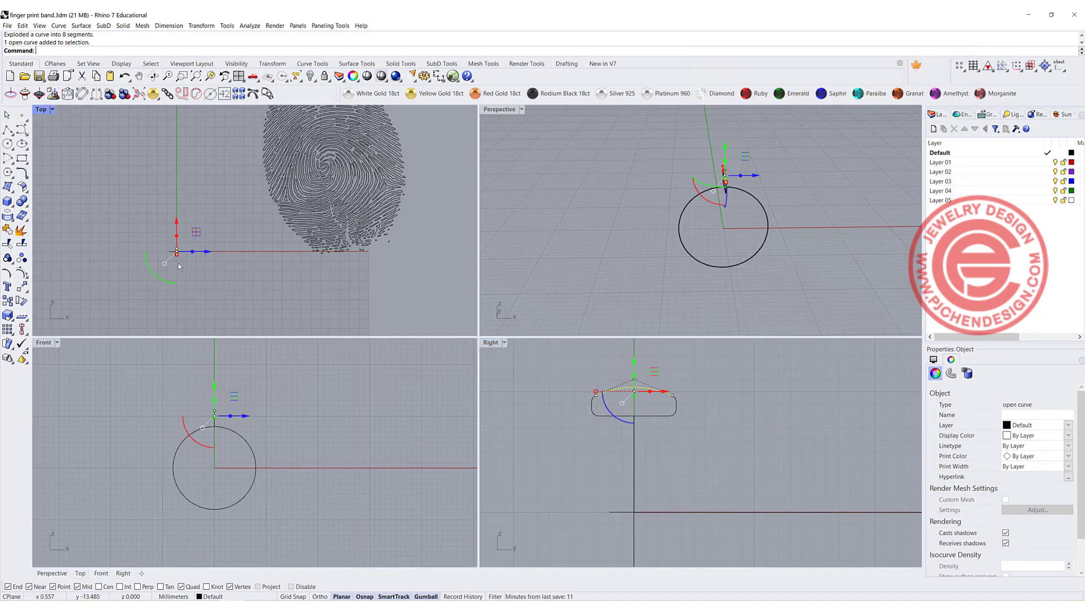
pyautogui.scroll(2, 179, 267)
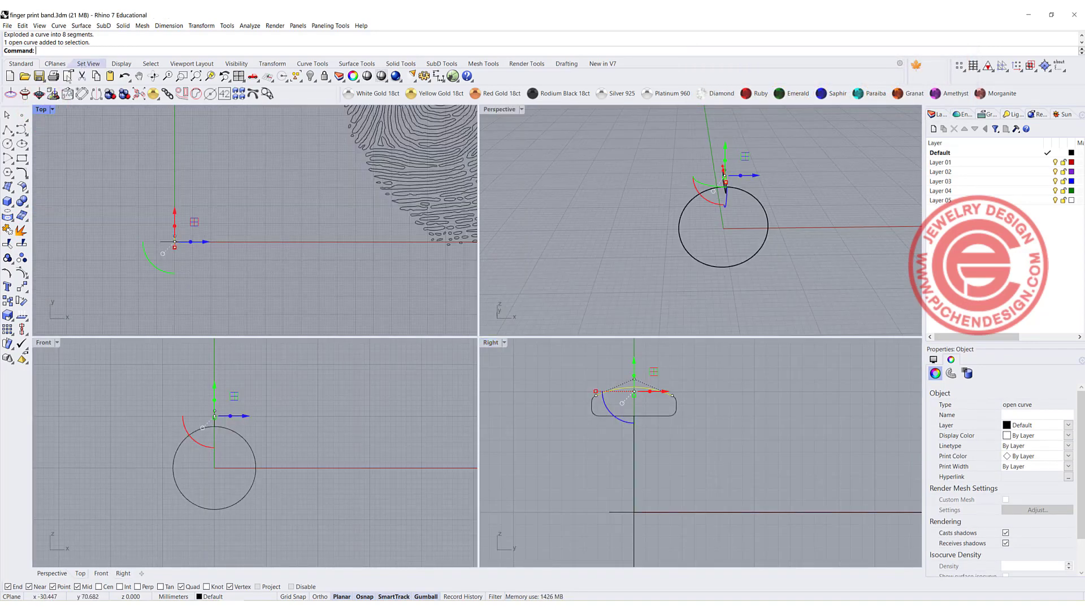
pyautogui.click(68, 164)
pyautogui.click(81, 26)
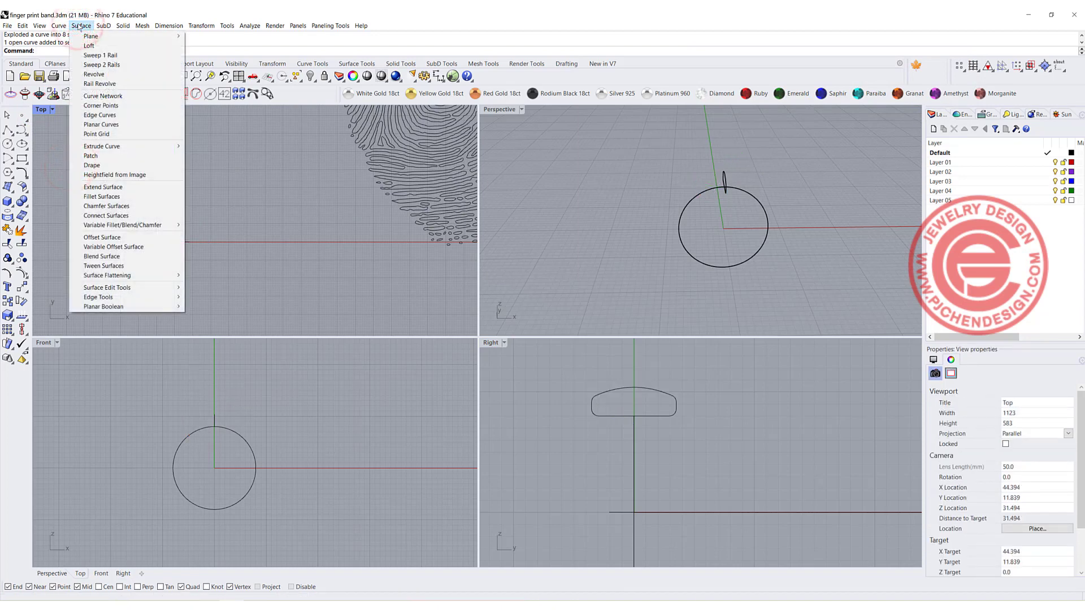
pyautogui.click(100, 55)
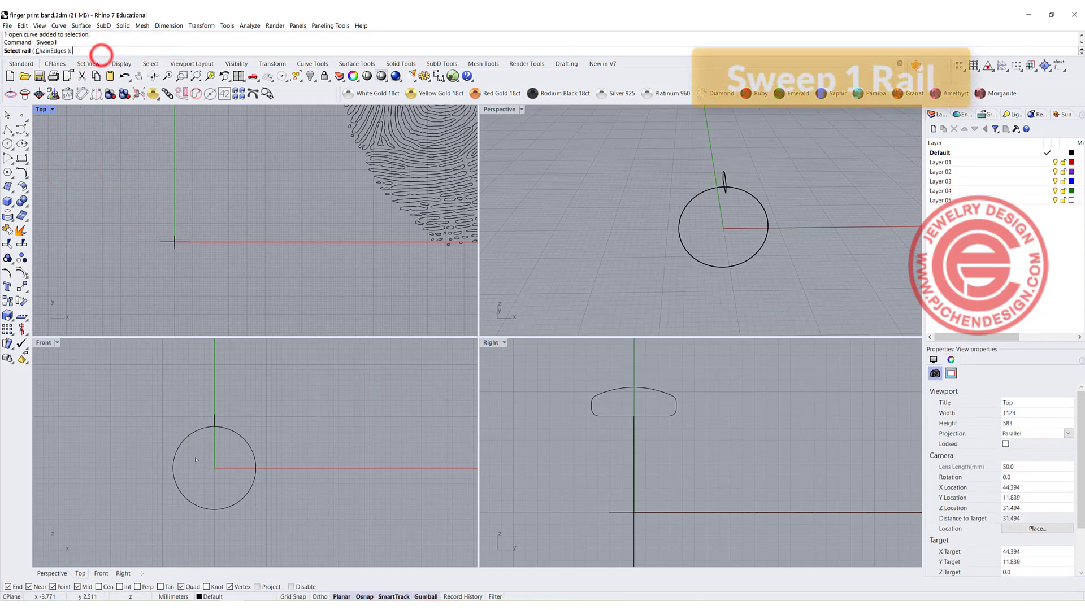
pyautogui.click(233, 431)
pyautogui.moveTo(735, 237); pyautogui.dragTo(581, 161, button='right')
pyautogui.click(618, 165)
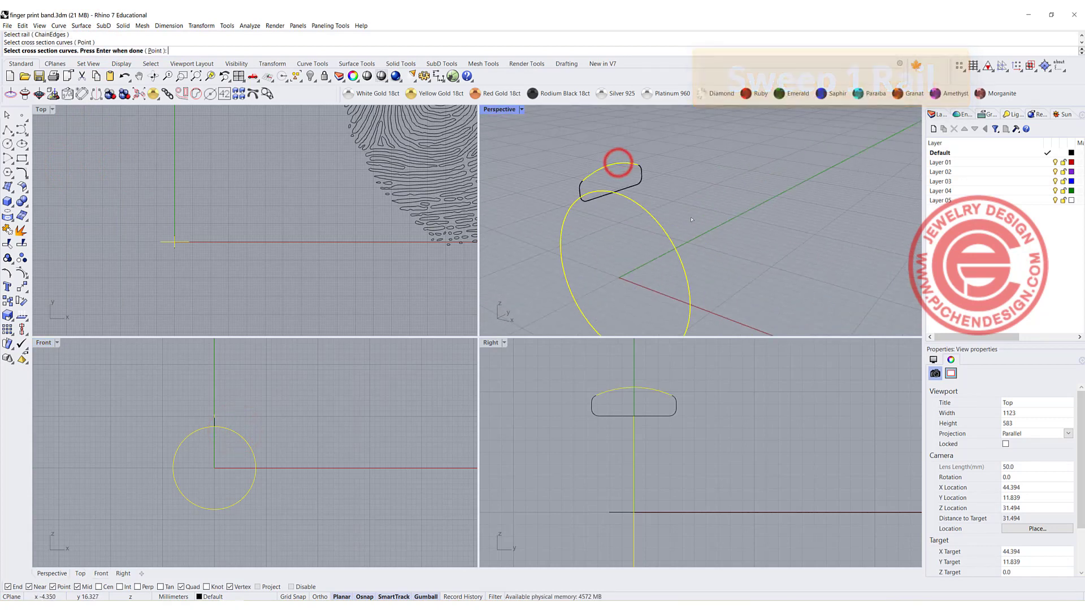
pyautogui.press('Return')
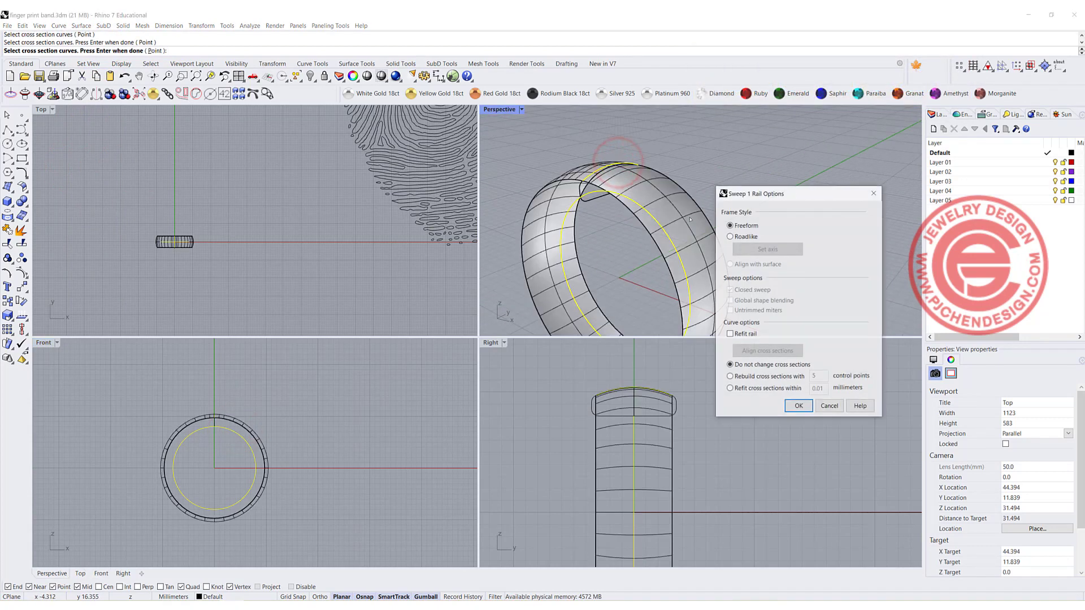
pyautogui.click(799, 406)
# Examine the swept band surface and compare its size with the fingerprint curves in the Top view.
pyautogui.scroll(3, 205, 252)
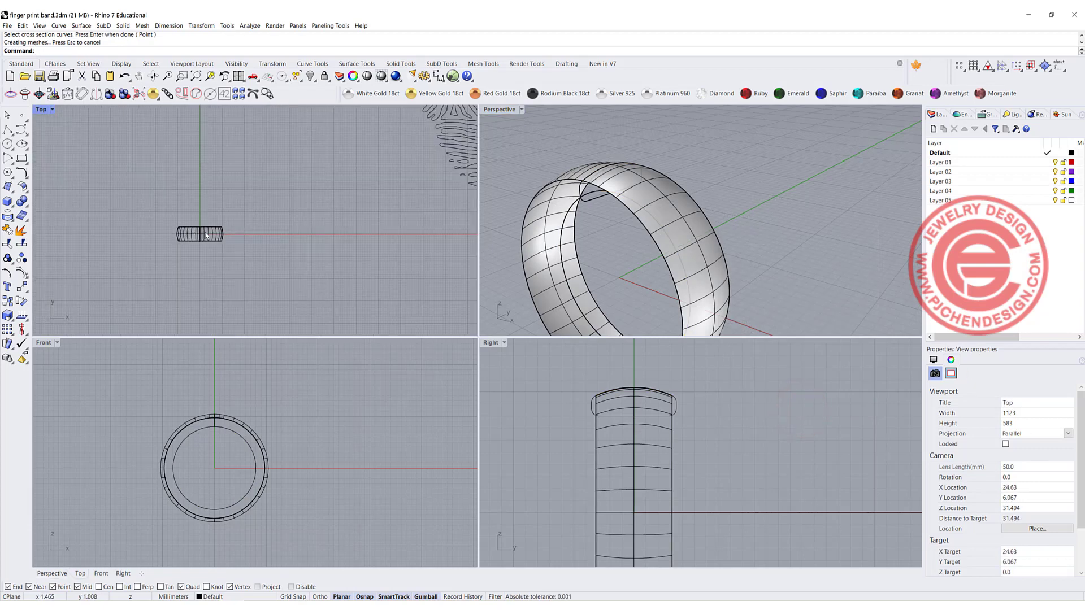
pyautogui.scroll(3, 207, 235)
pyautogui.click(237, 234)
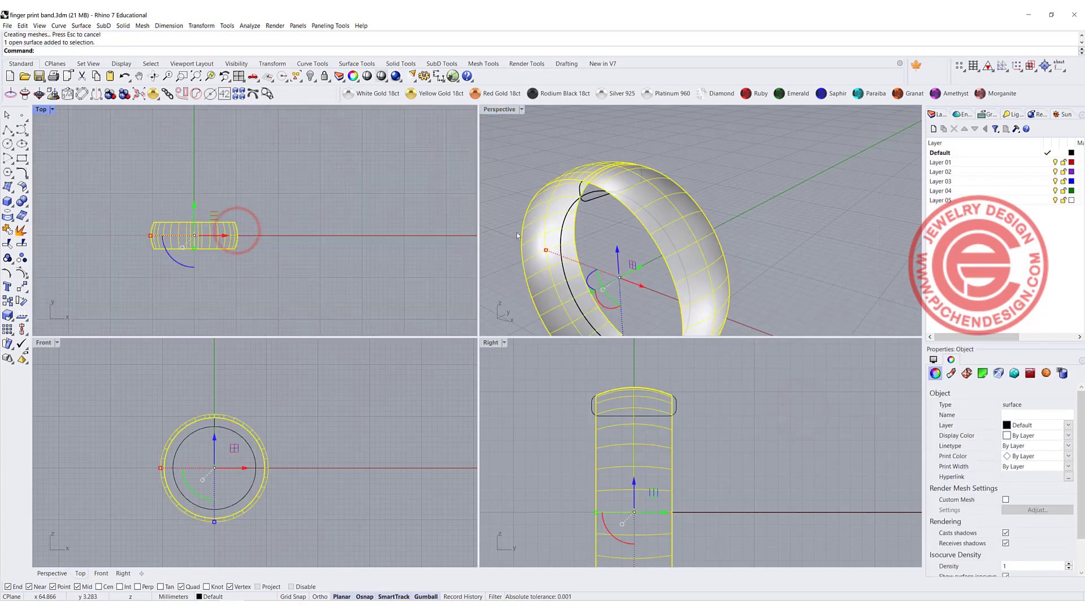
pyautogui.moveTo(652, 202); pyautogui.dragTo(682, 198, button='right')
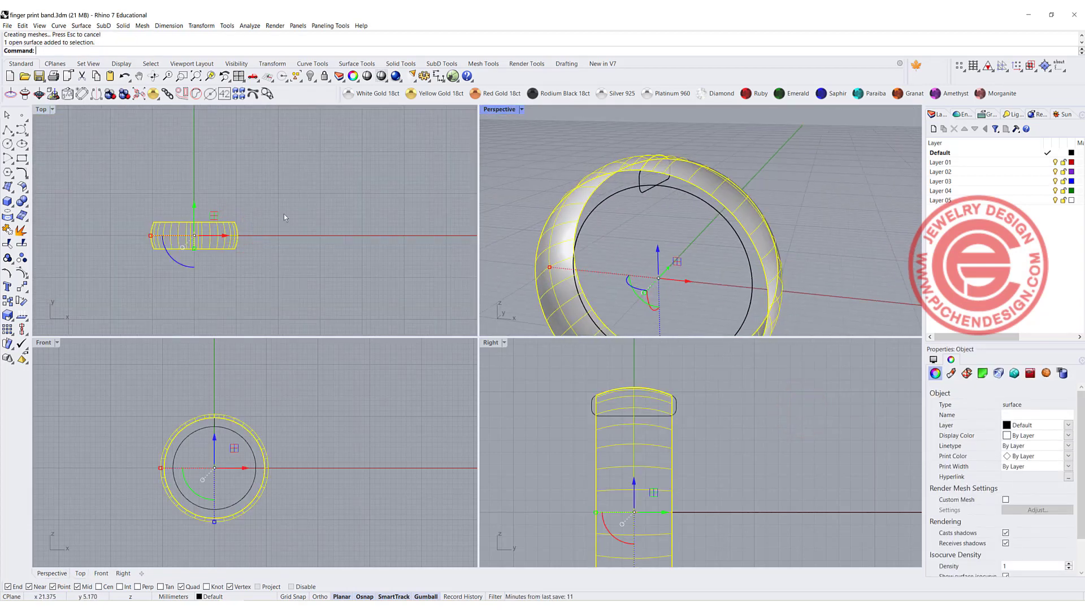
pyautogui.scroll(-5, 284, 215)
pyautogui.click(414, 182)
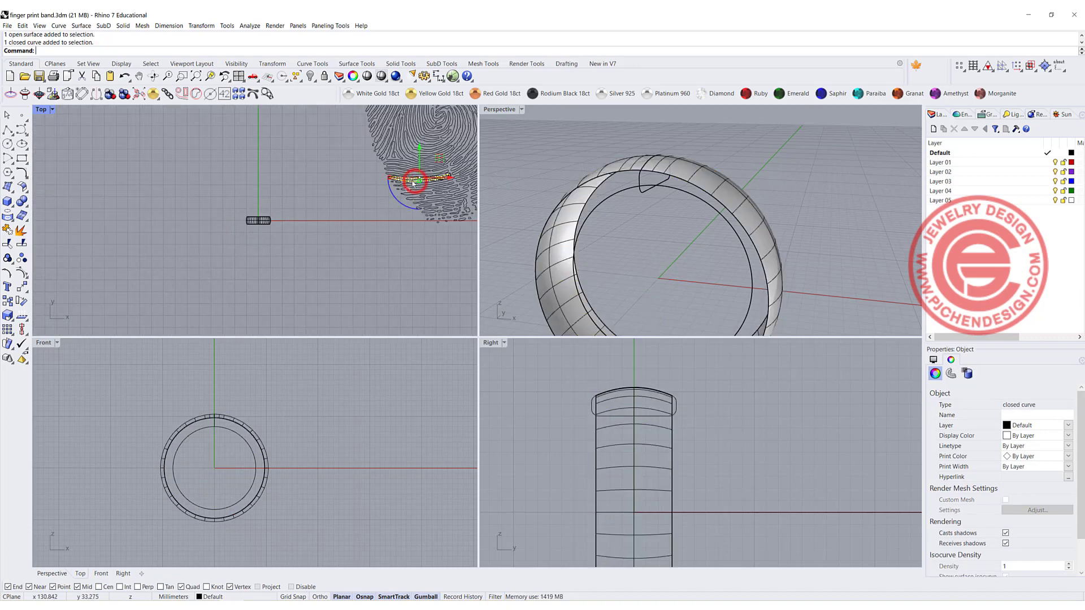
pyautogui.scroll(-4, 309, 211)
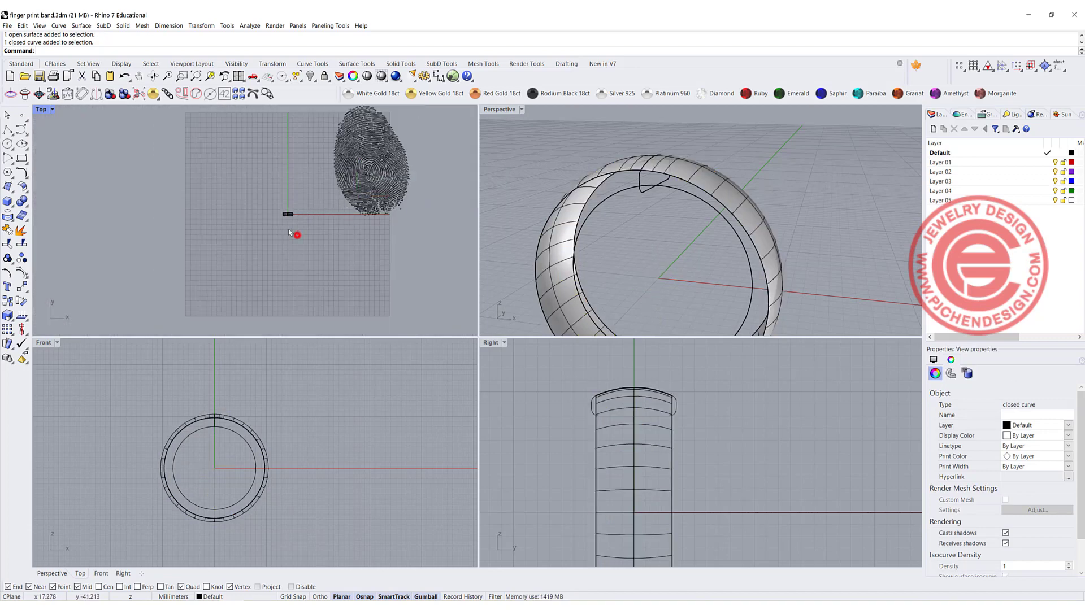
# Create the flattened UV curve outline of the swept band surface with CreateUVCrv.
pyautogui.scroll(5, 290, 229)
pyautogui.click(308, 213)
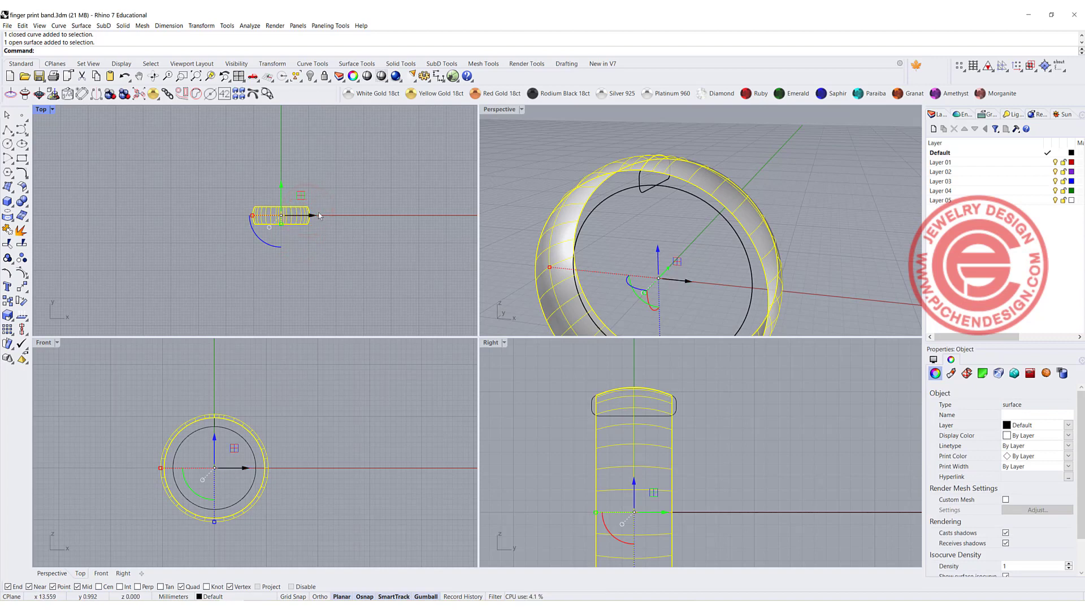
pyautogui.write('Crease')
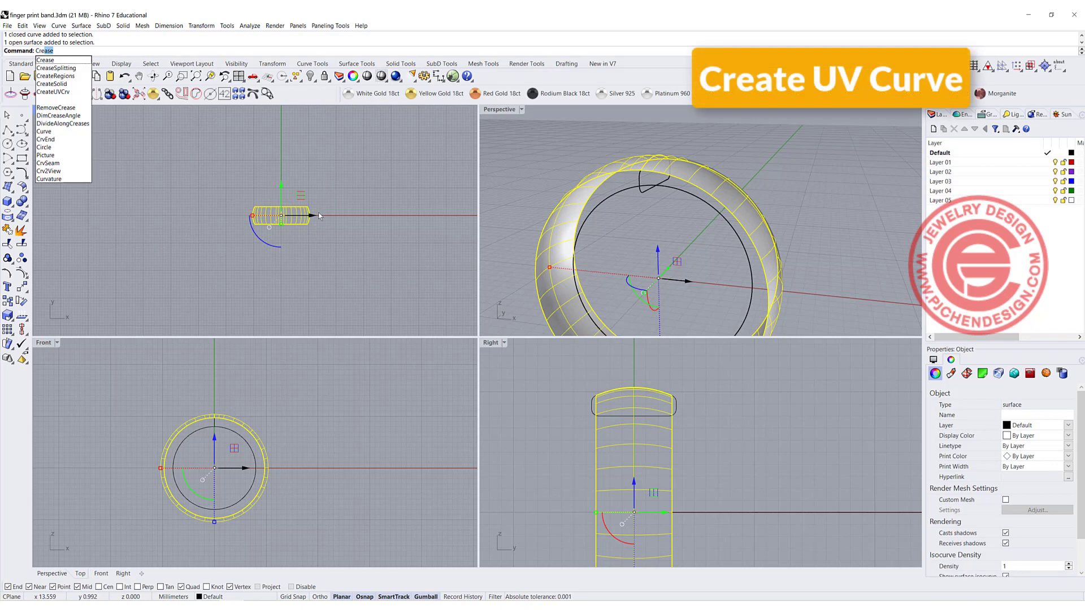
pyautogui.click(56, 92)
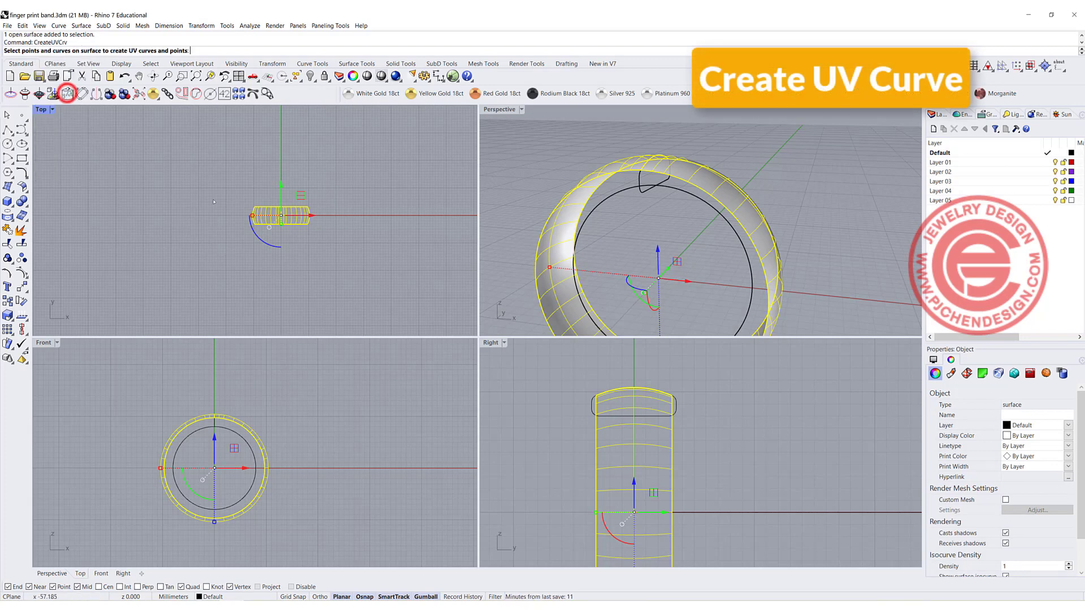
pyautogui.press('Return')
# Move the flattened UV rectangle clear of the band in the Top view, and select the band surface for comparison.
pyautogui.scroll(-3, 323, 232)
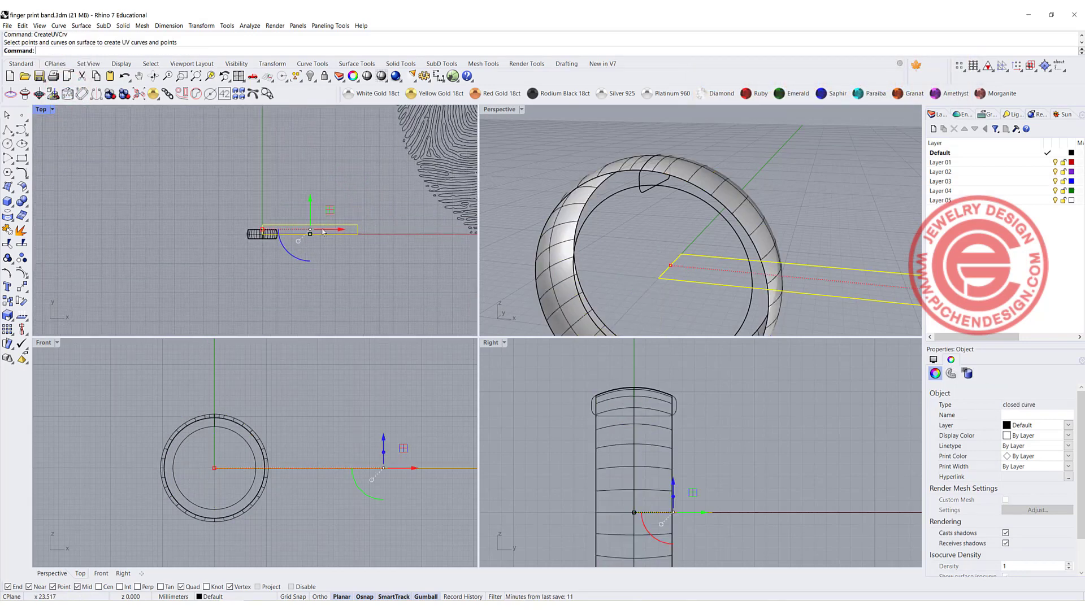
pyautogui.moveTo(330, 212); pyautogui.dragTo(339, 187)
pyautogui.scroll(5, 342, 195)
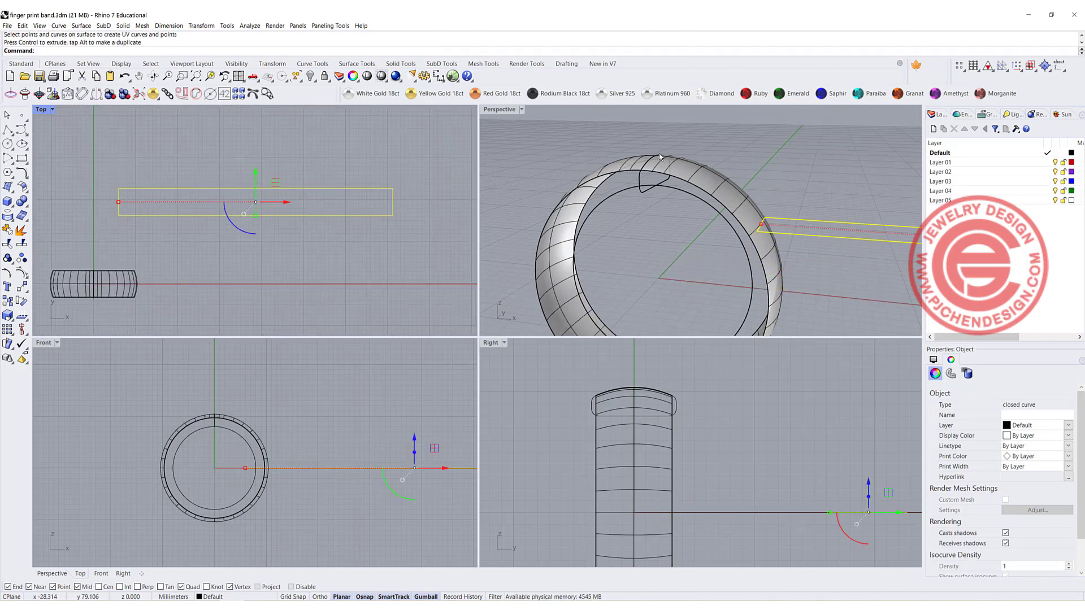
pyautogui.scroll(-3, 659, 154)
pyautogui.click(672, 180)
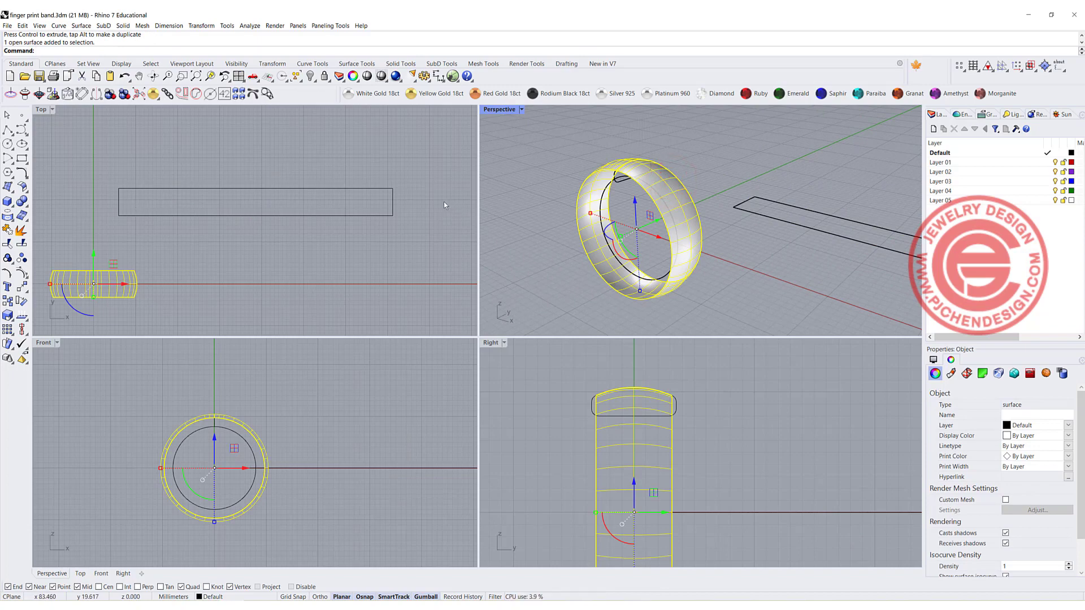
# Group all the fingerprint curves in the Top view, leaving out the UV rectangle and the band.
pyautogui.click(392, 201)
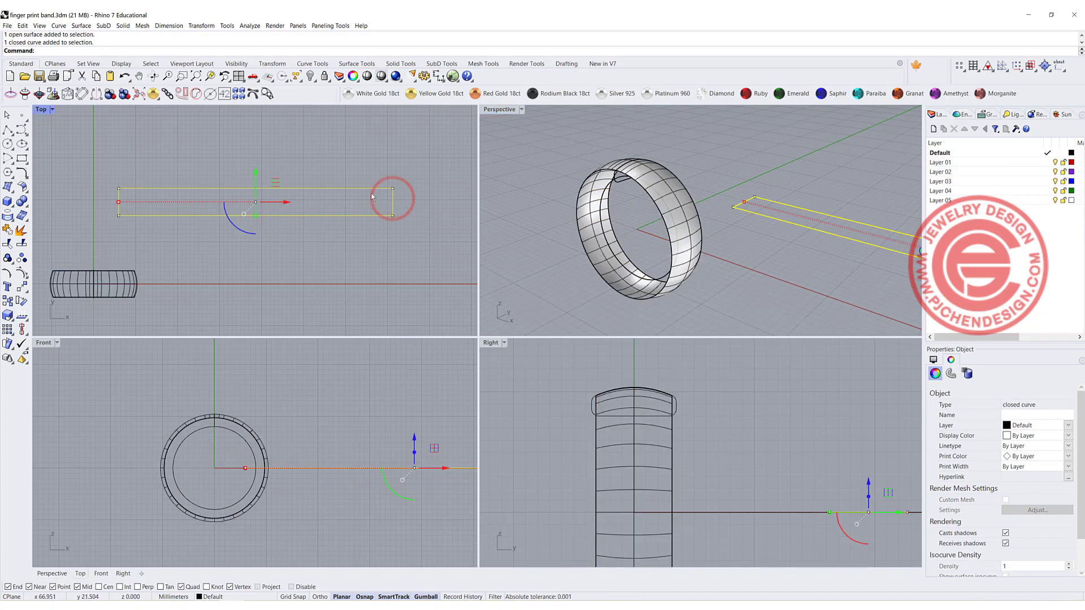
pyautogui.scroll(-5, 372, 197)
pyautogui.click(428, 202)
pyautogui.click(399, 243)
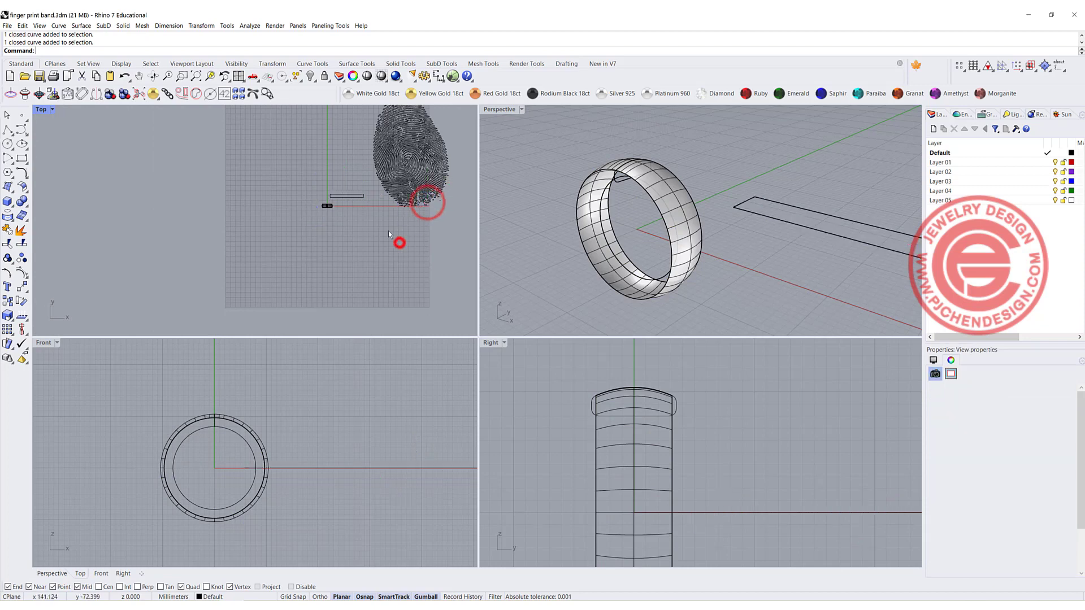
pyautogui.moveTo(388, 230); pyautogui.dragTo(339, 280, button='right')
pyautogui.moveTo(425, 261); pyautogui.dragTo(291, 109)
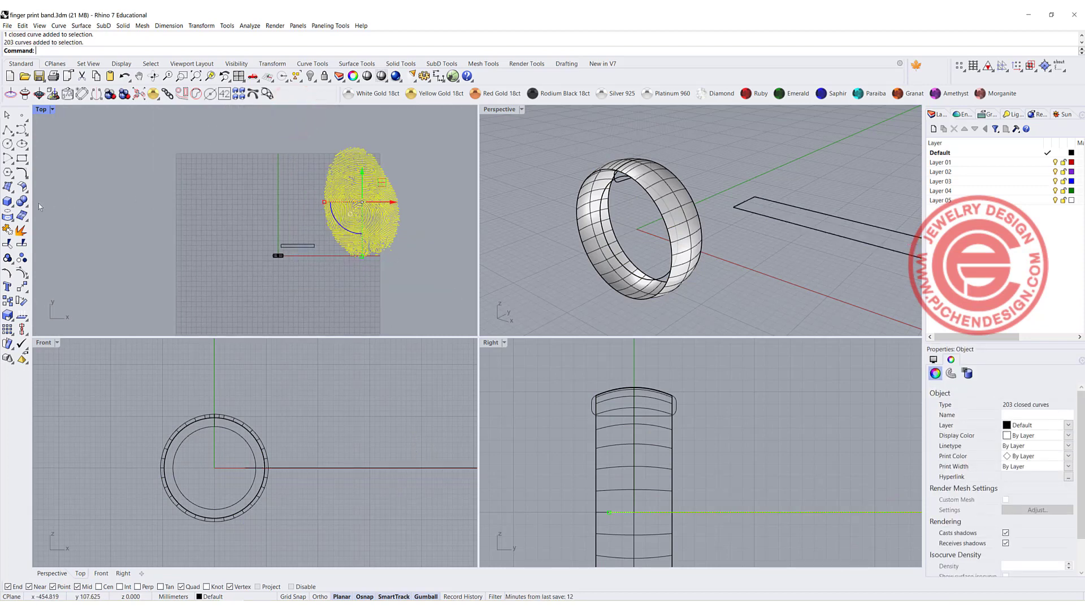
pyautogui.click(7, 257)
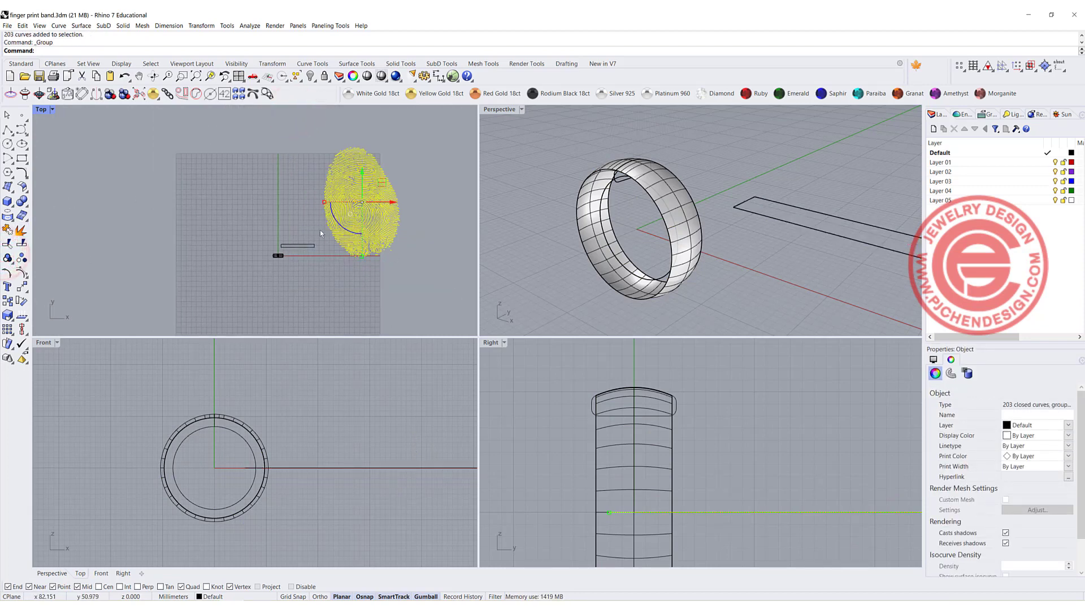
# Scale the grouped fingerprint down uniformly to roughly half size and move it over the middle of the UV rectangle.
pyautogui.moveTo(324, 203); pyautogui.dragTo(354, 218)
pyautogui.scroll(3, 376, 188)
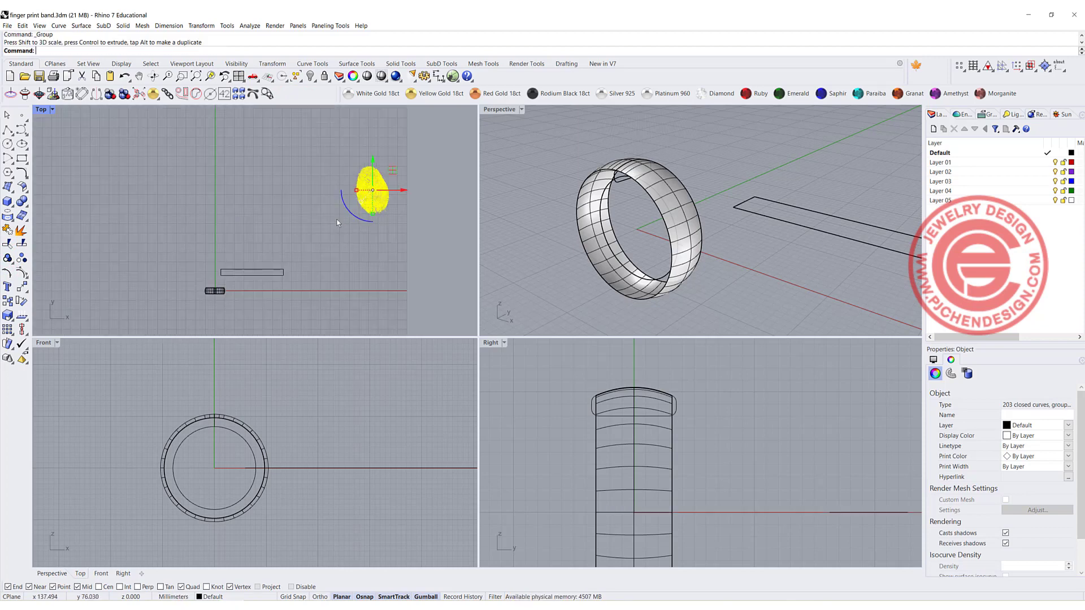
pyautogui.moveTo(443, 145); pyautogui.dragTo(317, 223)
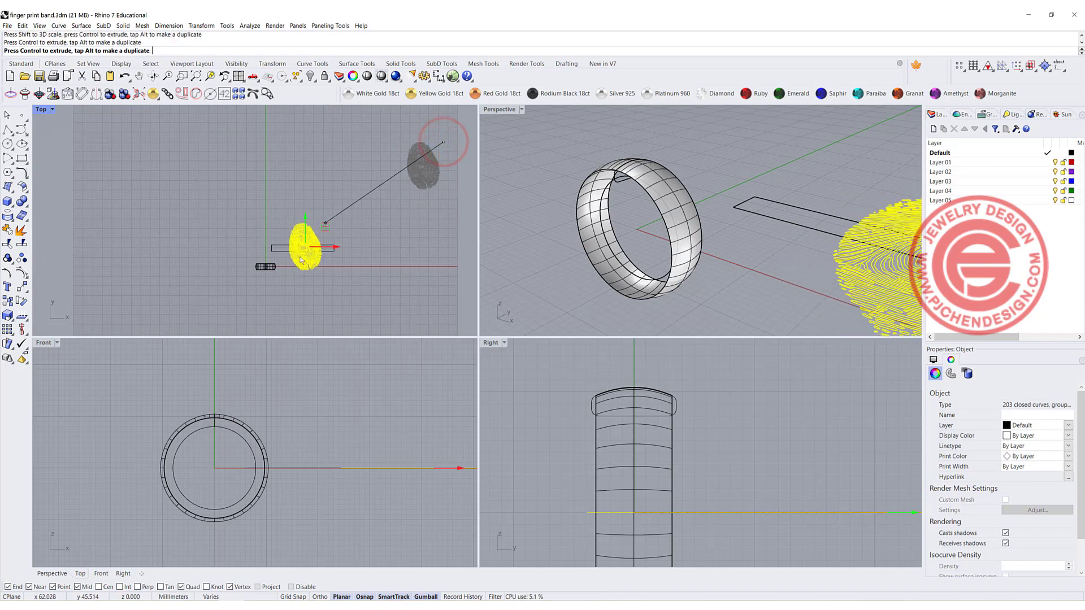
pyautogui.scroll(5, 316, 223)
pyautogui.moveTo(315, 223); pyautogui.dragTo(305, 237, button='right')
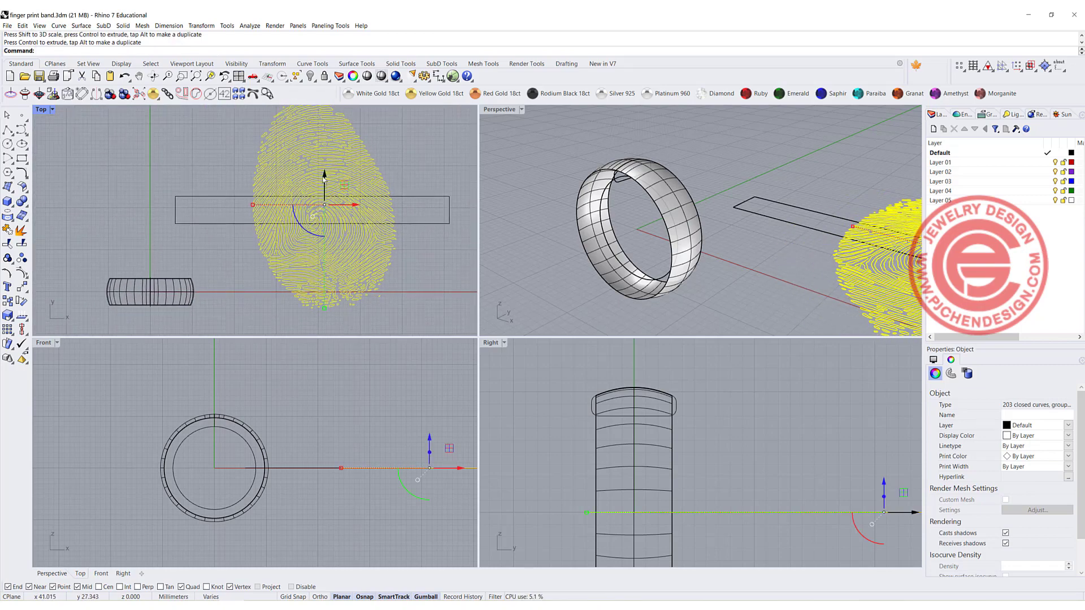
# Fine-tune the fingerprint over the UV rectangle: shrink it a little more, tilt it slightly, and place its whorl between the rectangle's long edges.
pyautogui.moveTo(322, 179); pyautogui.dragTo(322, 177)
pyautogui.moveTo(254, 206); pyautogui.dragTo(296, 205)
pyautogui.scroll(4, 296, 205)
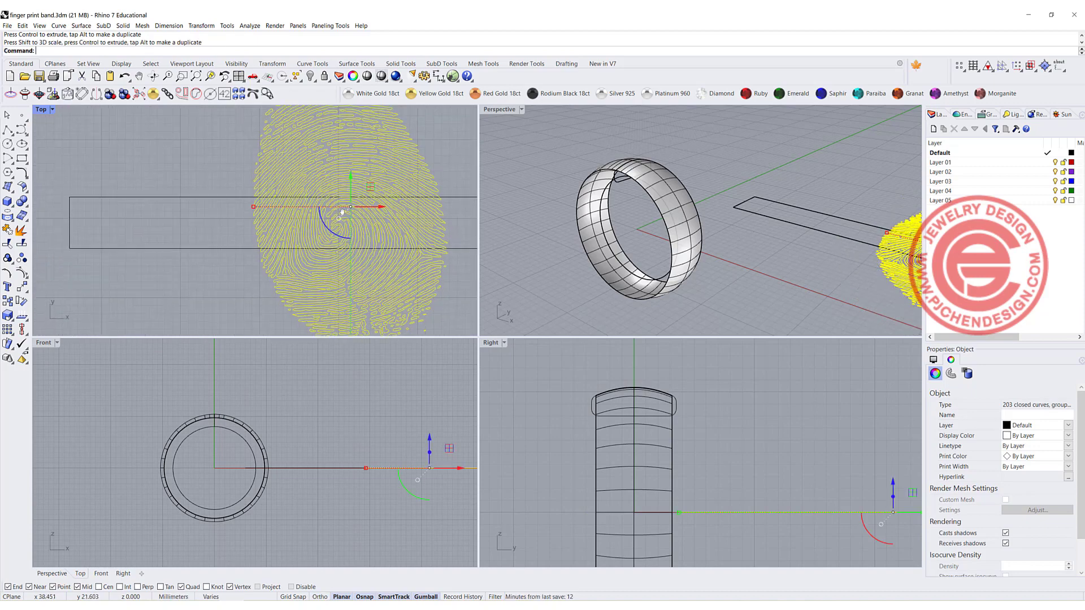
pyautogui.moveTo(362, 181)
pyautogui.mouseDown()
pyautogui.moveTo(340, 179)
pyautogui.moveTo(362, 175)
pyautogui.moveTo(375, 188)
pyautogui.moveTo(330, 181)
pyautogui.moveTo(362, 179)
pyautogui.moveTo(342, 182)
pyautogui.mouseUp()
pyautogui.scroll(-5, 329, 214)
pyautogui.scroll(3, 318, 205)
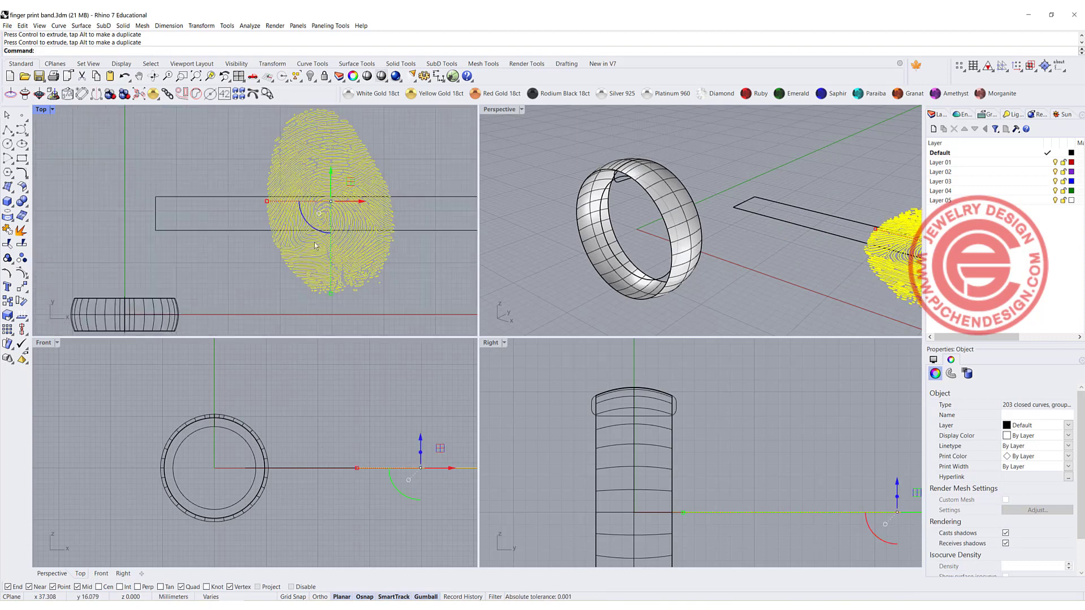
pyautogui.moveTo(318, 237); pyautogui.dragTo(326, 233)
pyautogui.moveTo(335, 179); pyautogui.dragTo(335, 181)
pyautogui.click(432, 258)
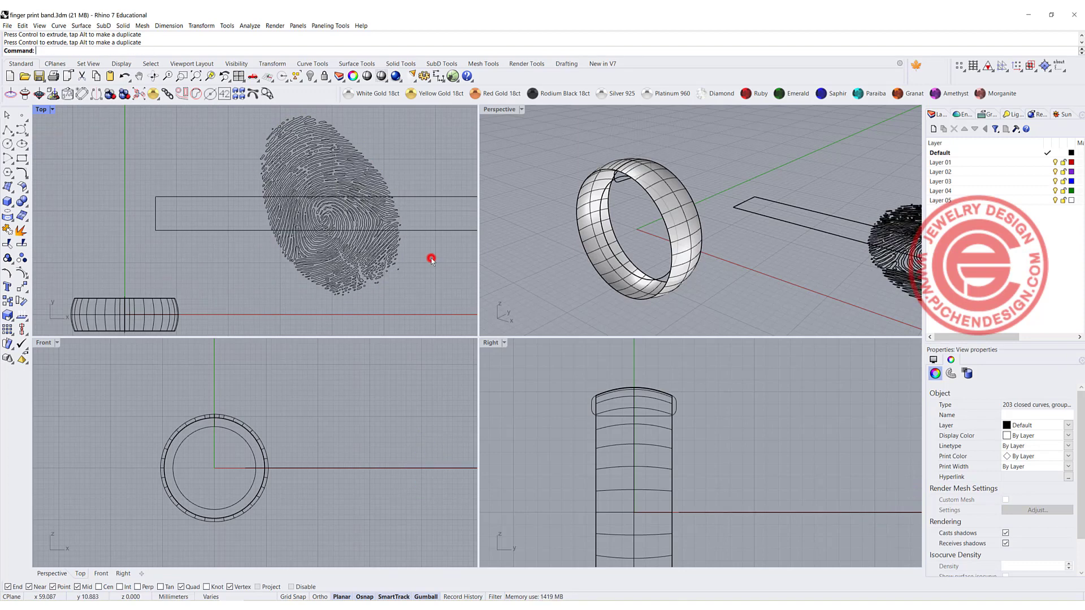
# Extrude the grouped fingerprint curves straight up by 0.6 mm as solids with BothSides set to No.
pyautogui.click(327, 236)
pyautogui.scroll(2, 316, 209)
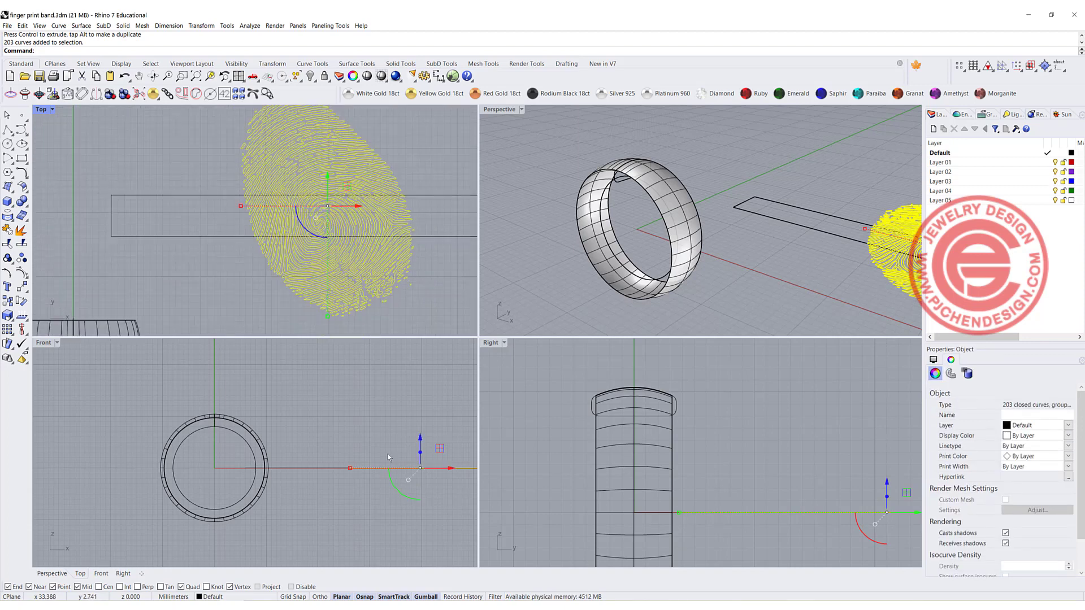
pyautogui.moveTo(388, 453); pyautogui.dragTo(262, 418, button='right')
pyautogui.click(122, 26)
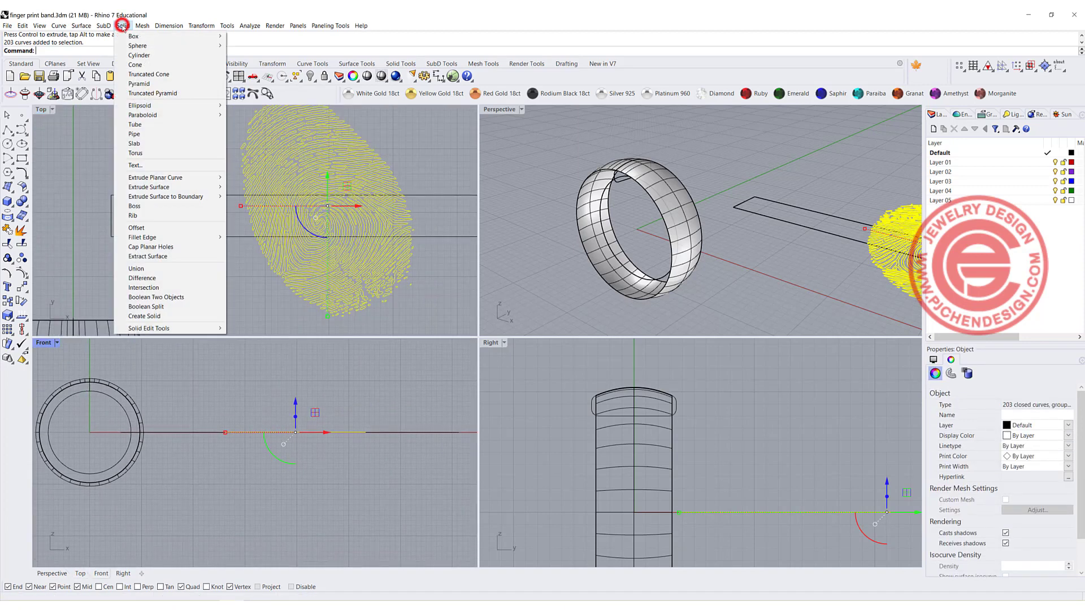
pyautogui.moveTo(188, 179)
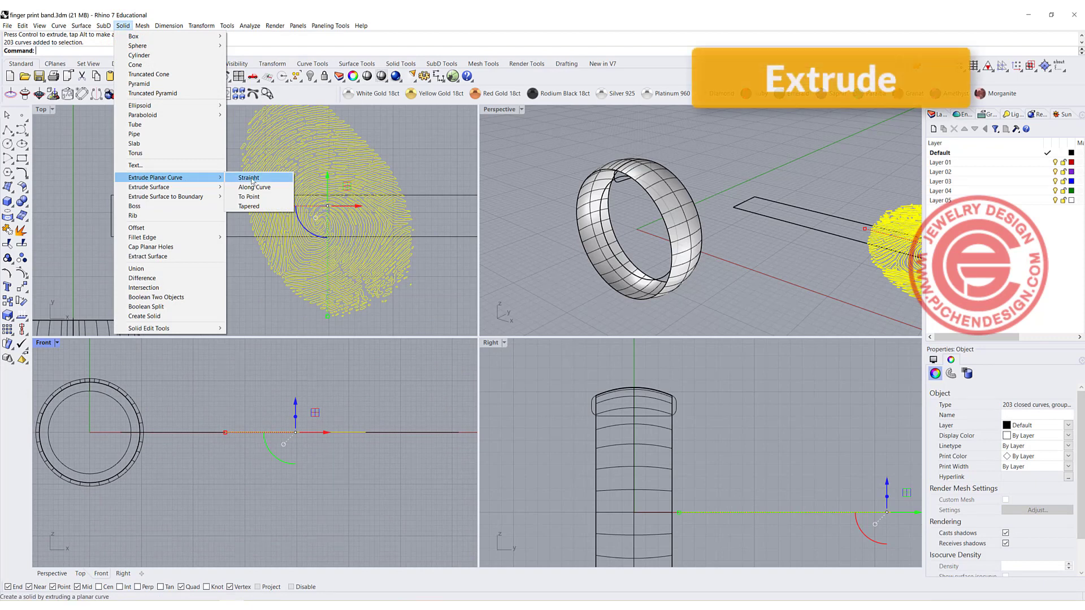
pyautogui.click(248, 177)
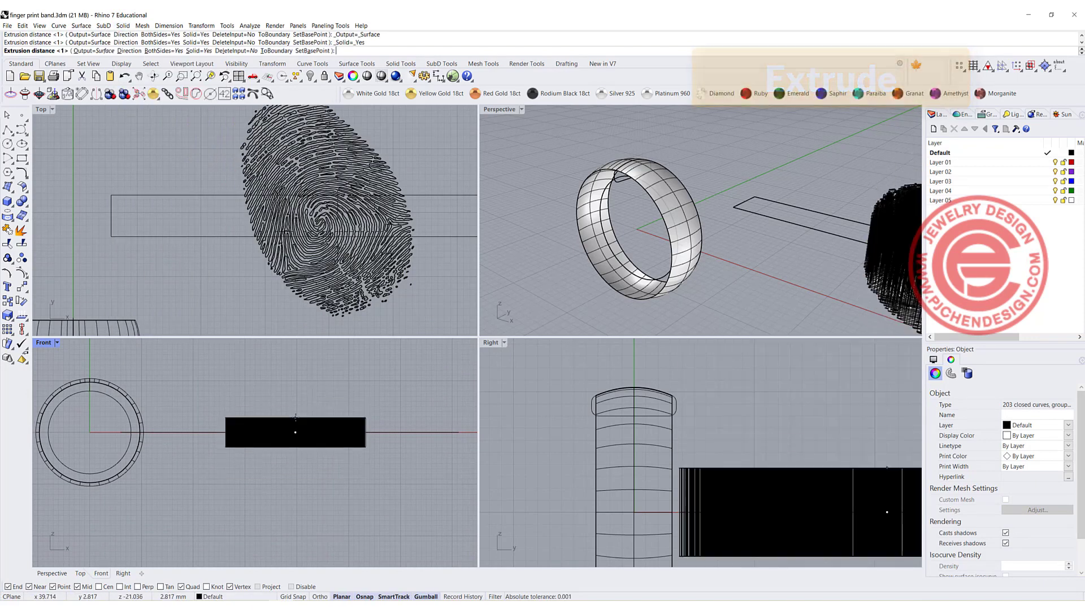
pyautogui.click(160, 51)
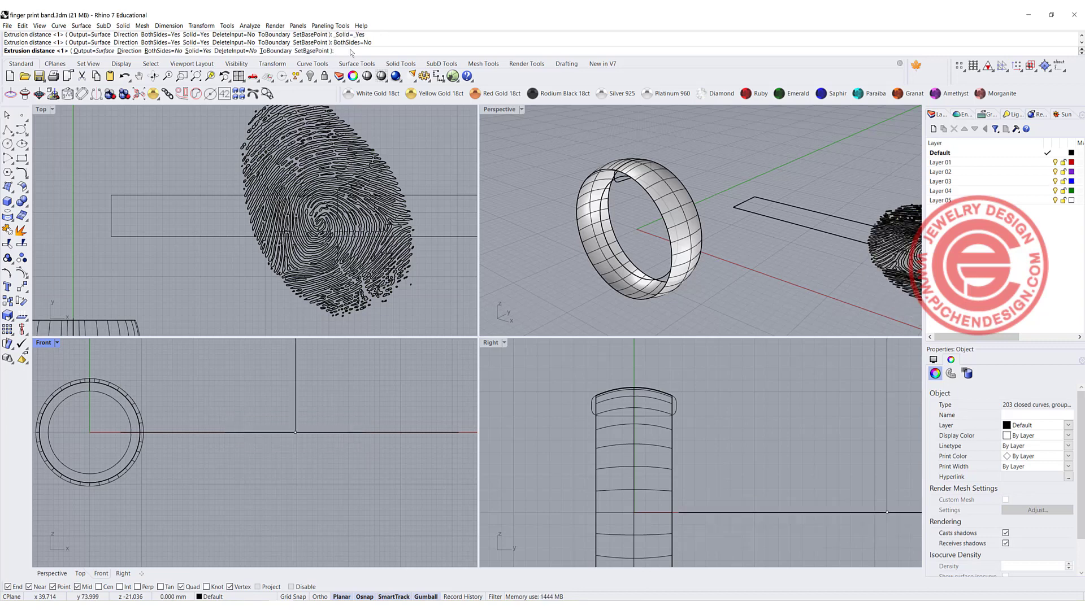
pyautogui.write('0.6')
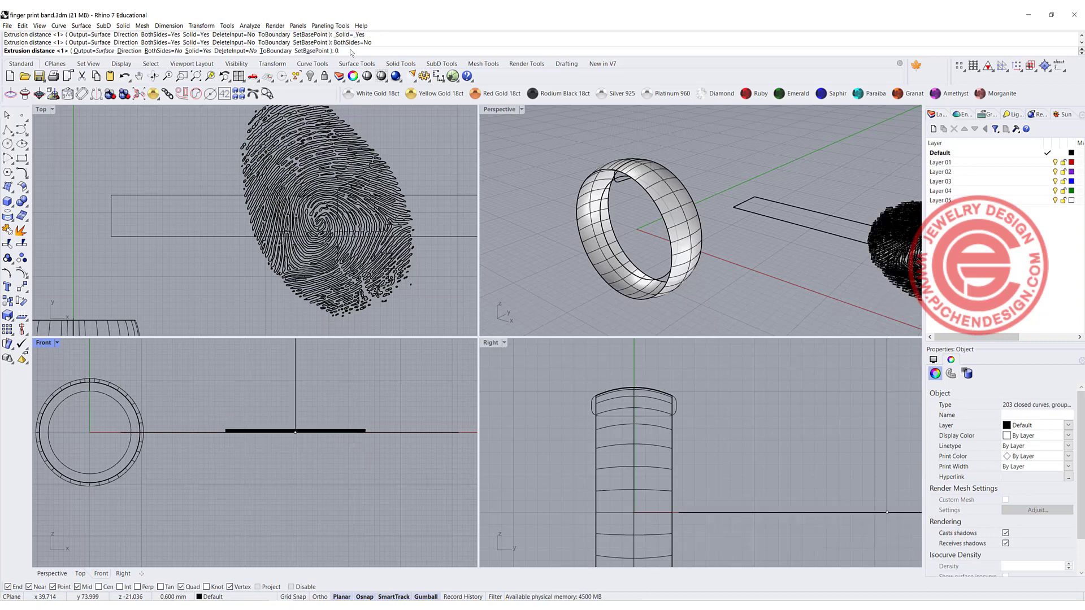
pyautogui.press('Return')
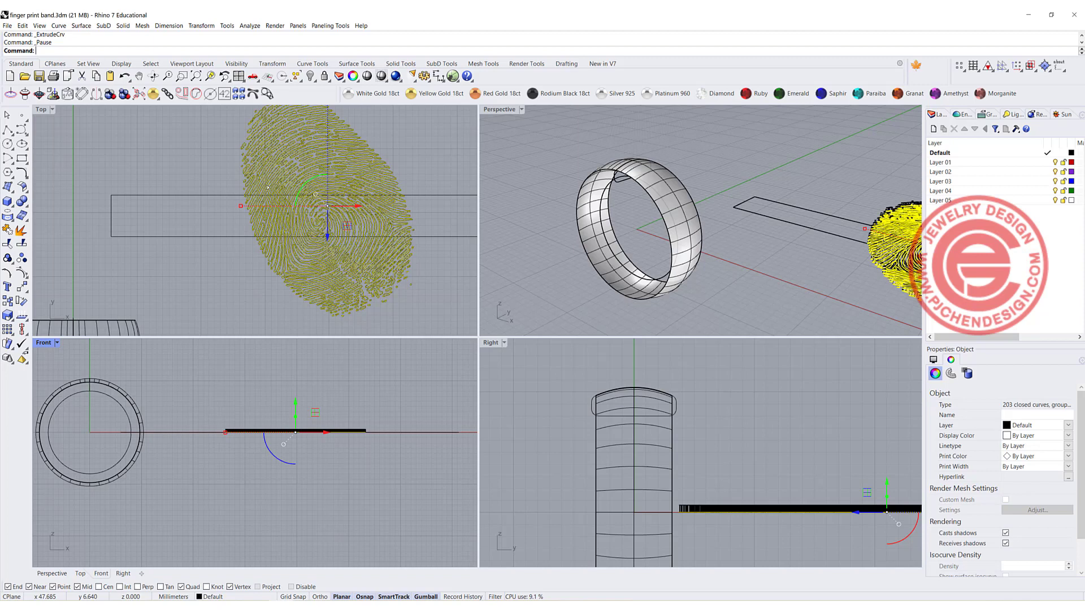
pyautogui.click(213, 273)
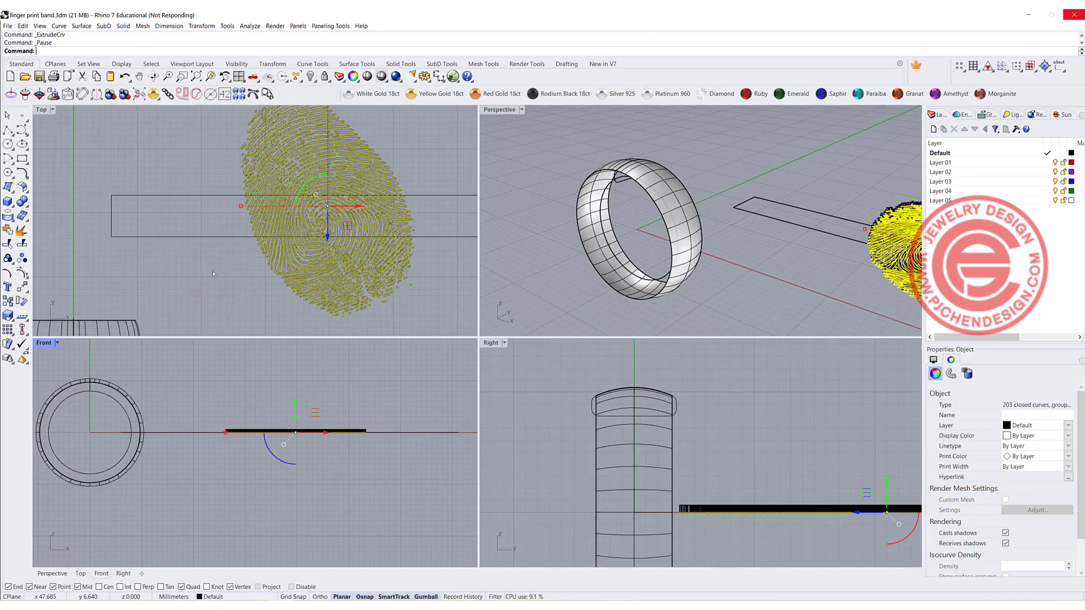
pyautogui.click(214, 273)
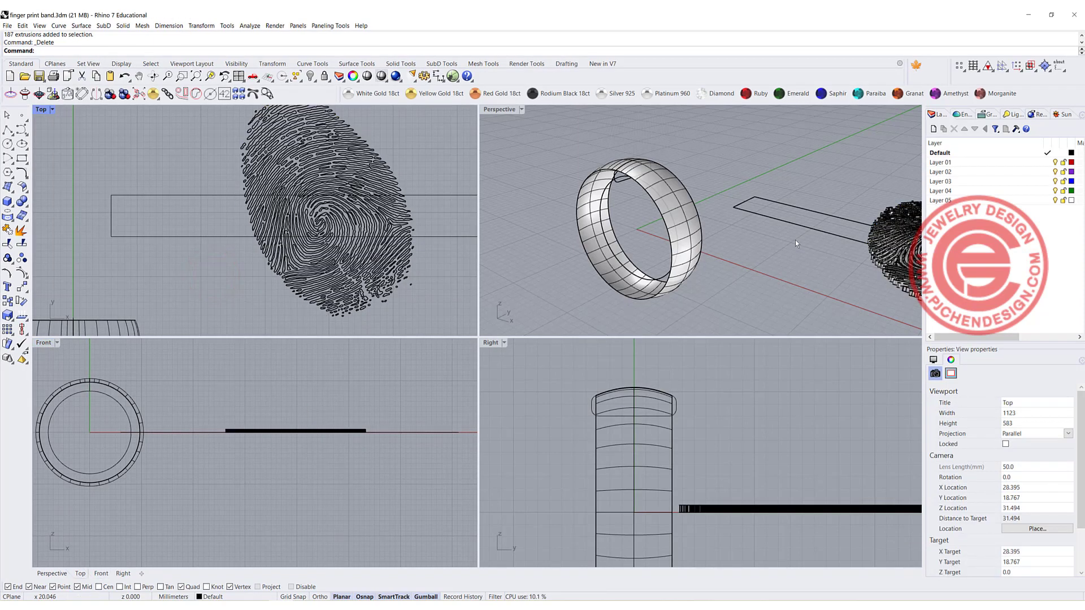
# Create a box over the fingerprint part below the UV rectangle's lower edge, and lower it so it spans the ridges' full thickness.
pyautogui.scroll(-3, 808, 241)
pyautogui.keyDown('shift'); pyautogui.moveTo(808, 242); pyautogui.dragTo(731, 235, button='right'); pyautogui.keyUp('shift')
pyautogui.scroll(8, 761, 276)
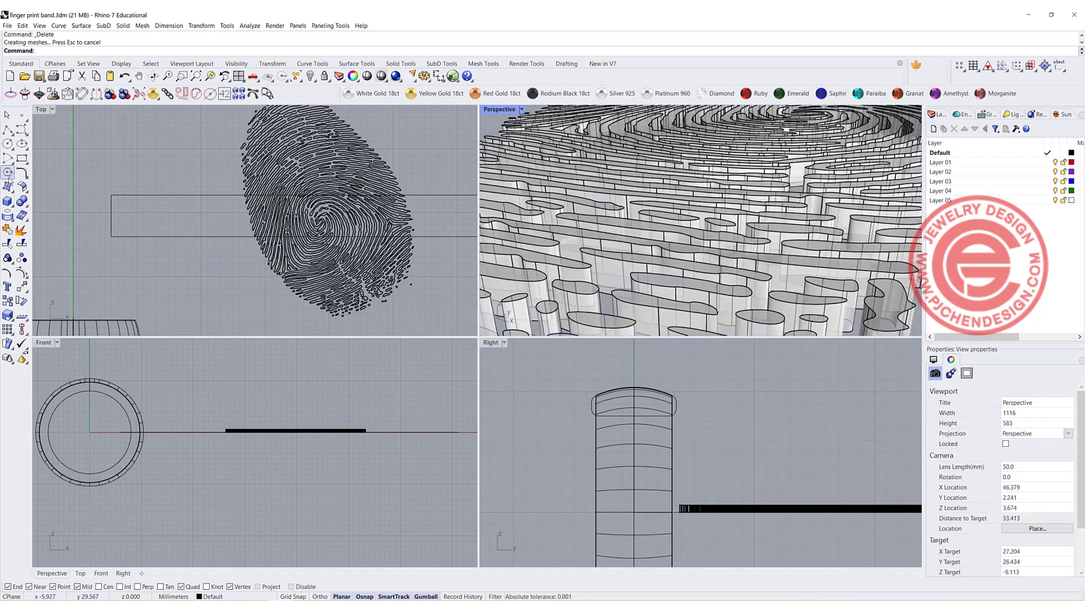
pyautogui.click(8, 202)
pyautogui.click(222, 237)
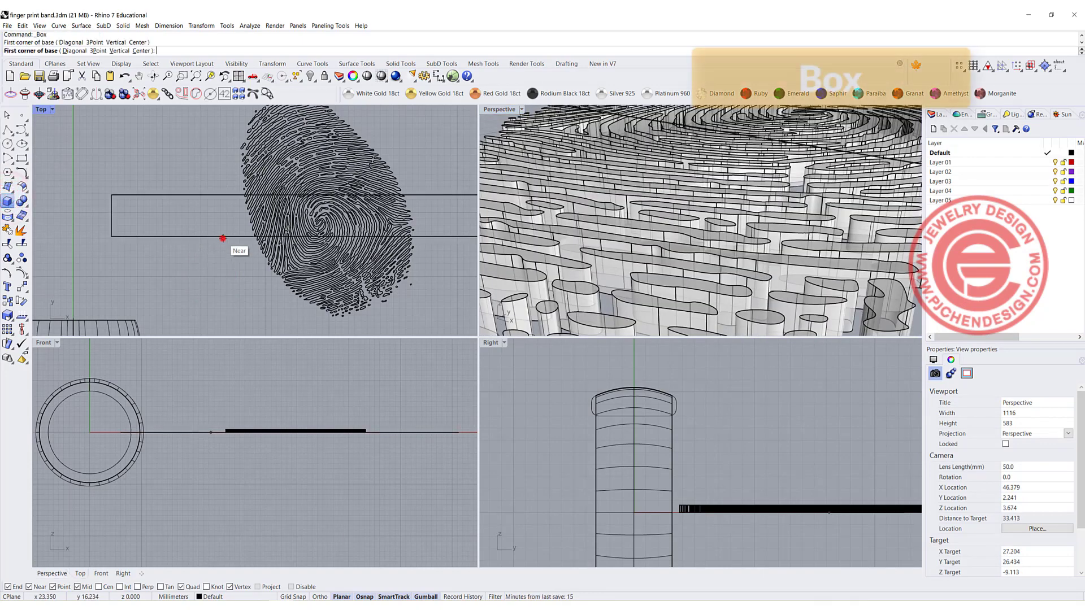
pyautogui.click(457, 328)
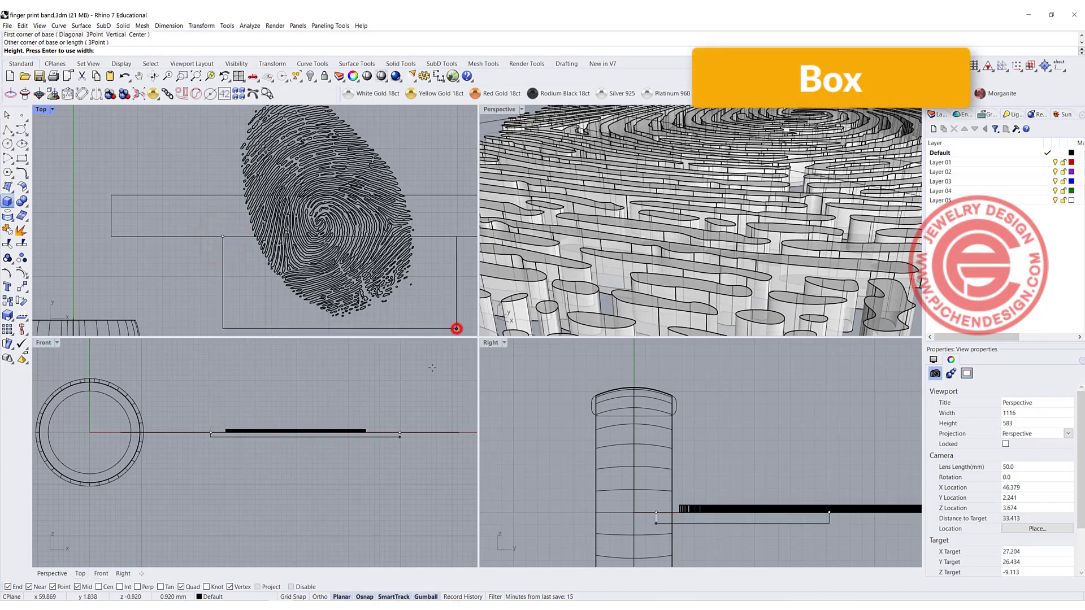
pyautogui.click(384, 391)
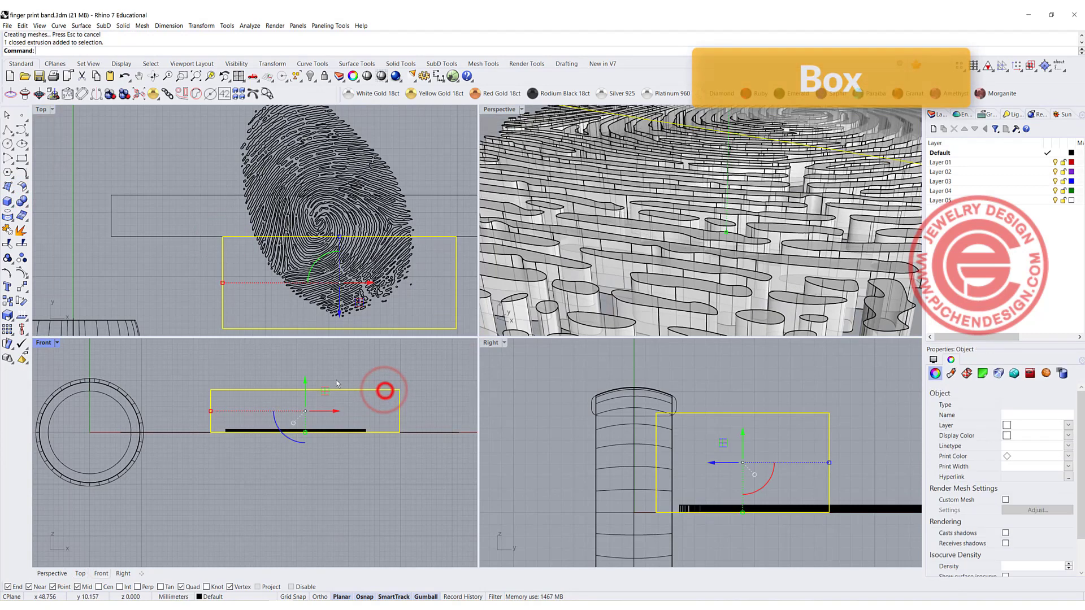
pyautogui.moveTo(303, 394); pyautogui.dragTo(303, 408)
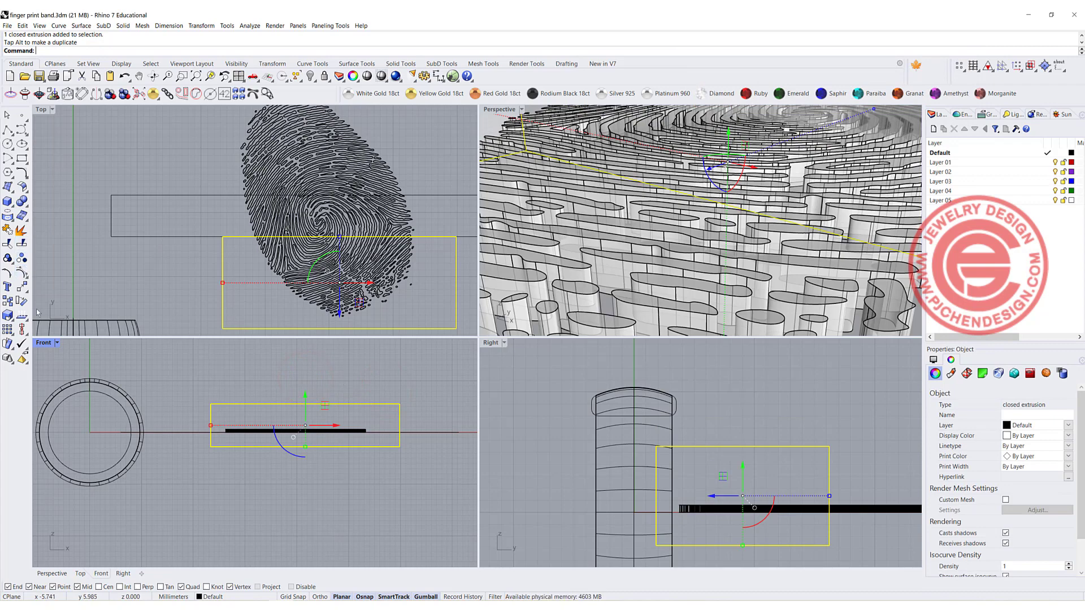
# Copy the box so its lower edge lies on the UV rectangle's upper edge, and raise the copy to span the ridges' thickness.
pyautogui.click(8, 301)
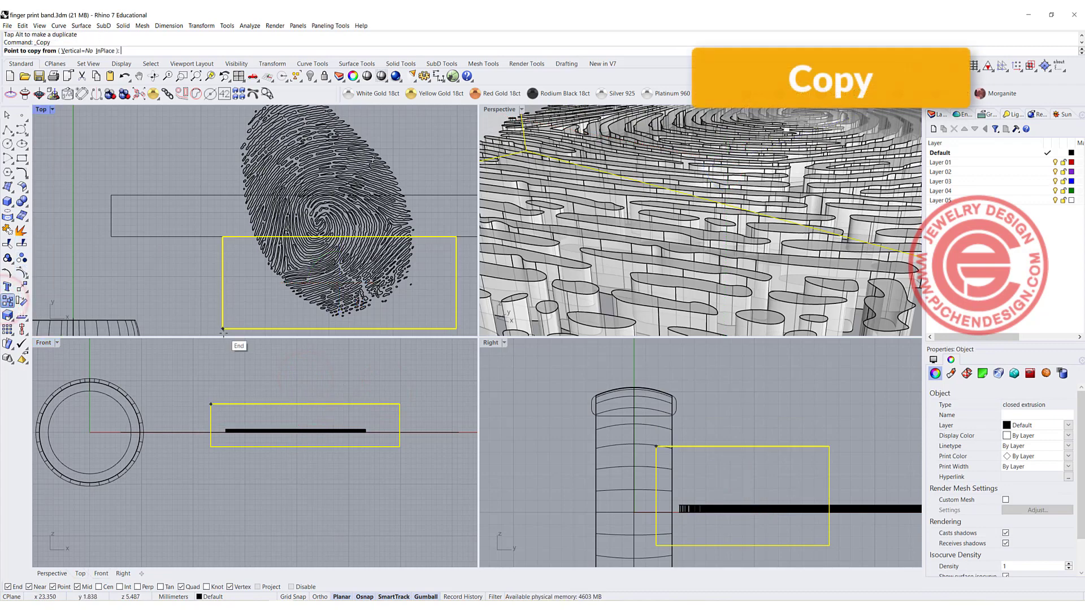
pyautogui.click(223, 328)
pyautogui.click(212, 195)
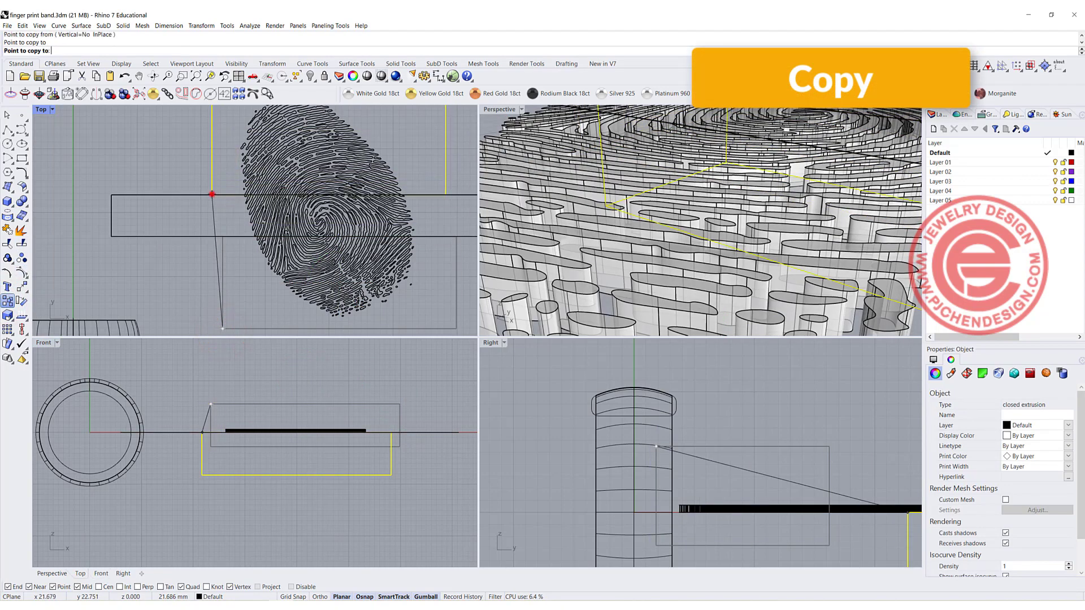
pyautogui.press('Return')
pyautogui.click(118, 289)
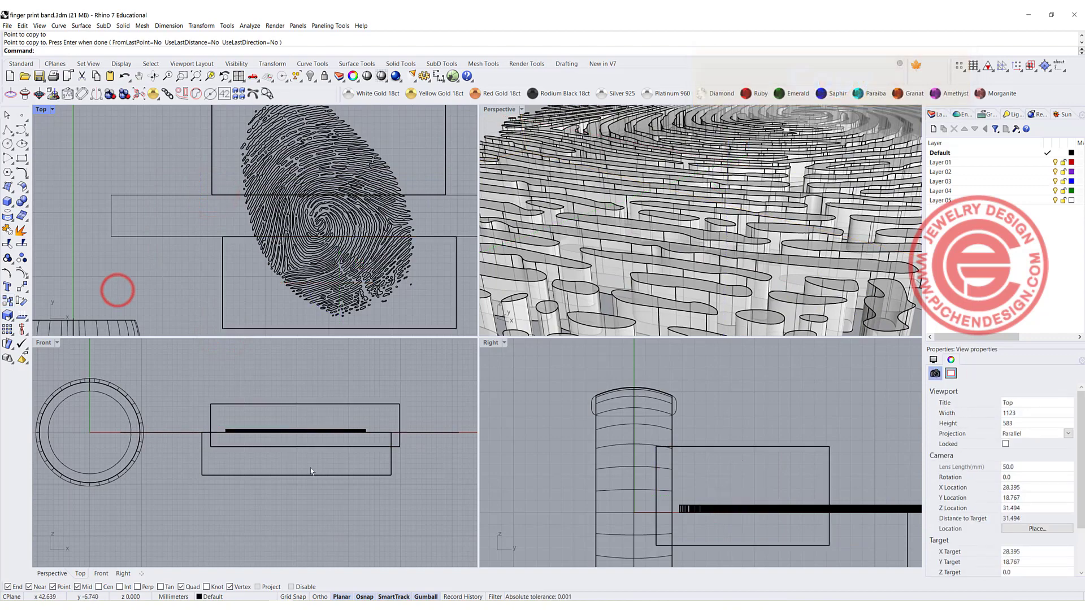
pyautogui.click(388, 474)
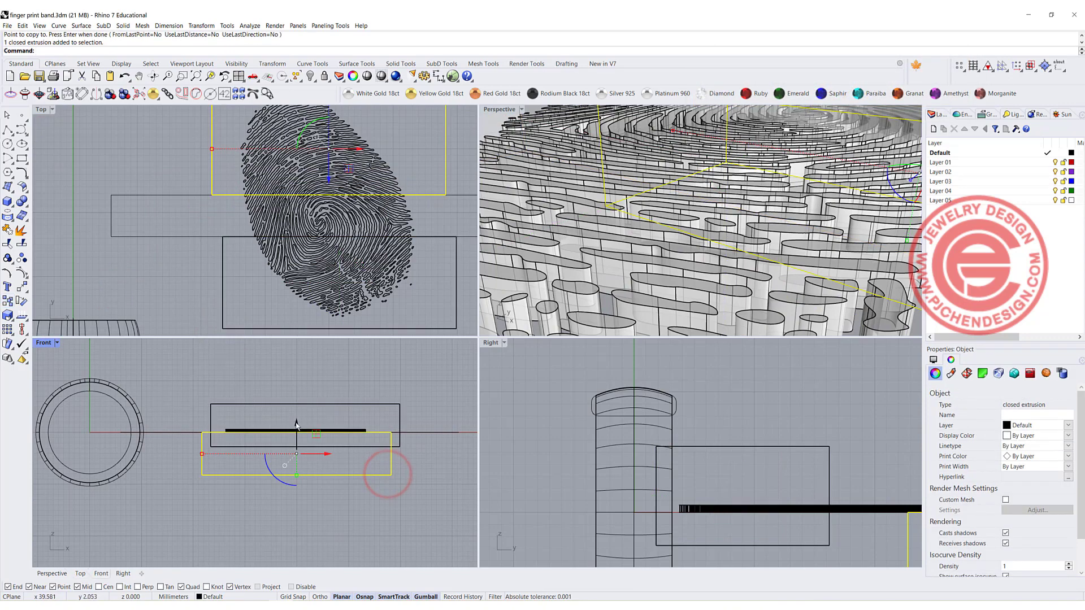
pyautogui.moveTo(296, 420); pyautogui.dragTo(296, 398)
# Subtract both boxes from the extruded ridges that cross the UV rectangle with Boolean Difference, deleting the input boxes.
pyautogui.click(181, 367)
pyautogui.scroll(3, 389, 241)
pyautogui.click(8, 257)
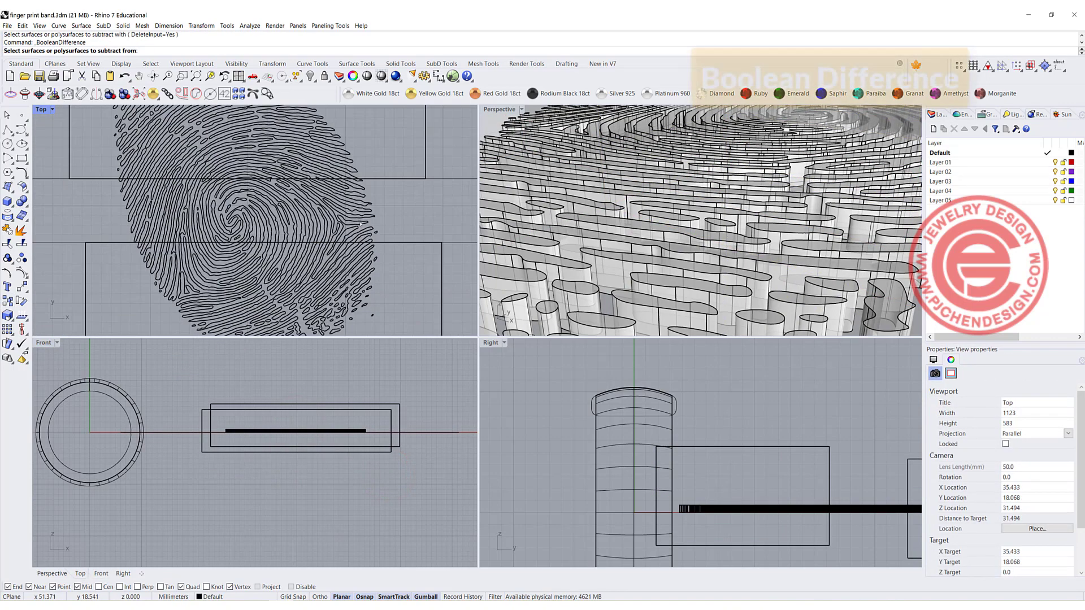
pyautogui.moveTo(103, 185)
pyautogui.mouseDown()
pyautogui.moveTo(84, 186)
pyautogui.moveTo(121, 191)
pyautogui.mouseUp()
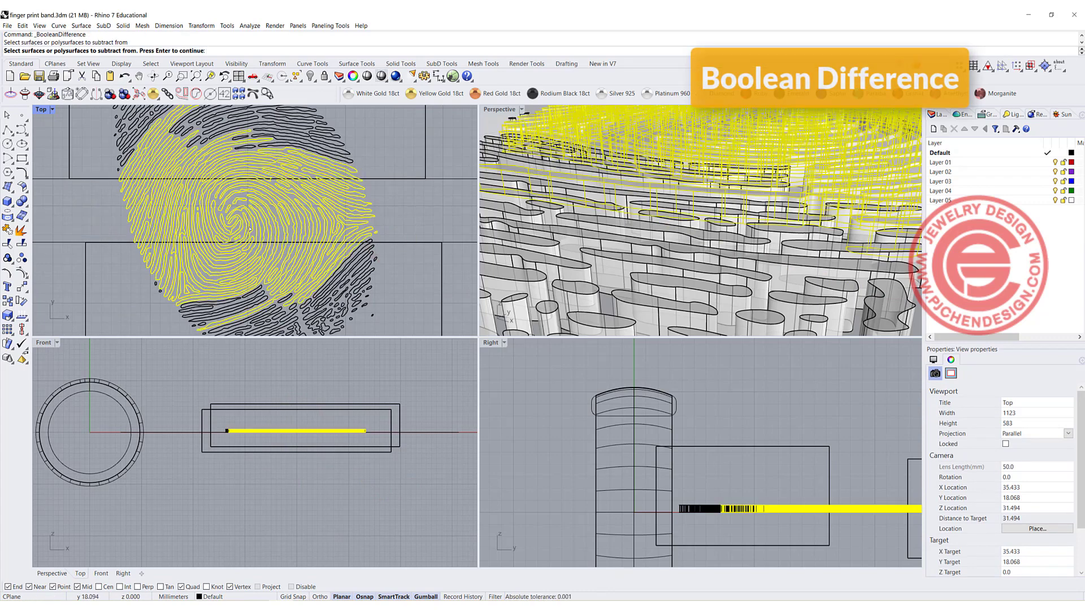
pyautogui.scroll(2, 376, 233)
pyautogui.click(378, 232)
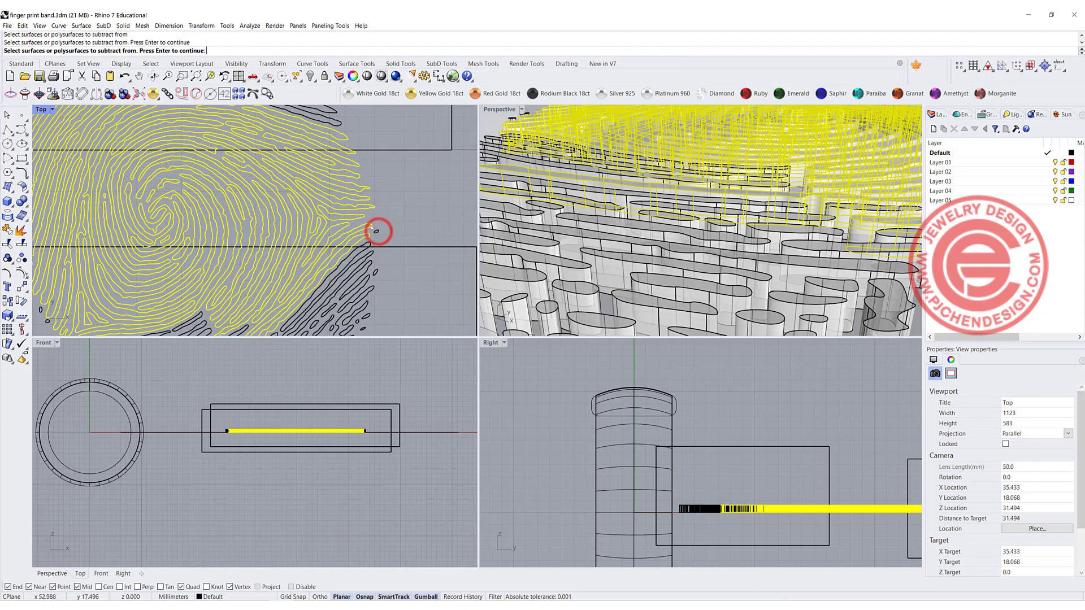
pyautogui.scroll(-3, 374, 226)
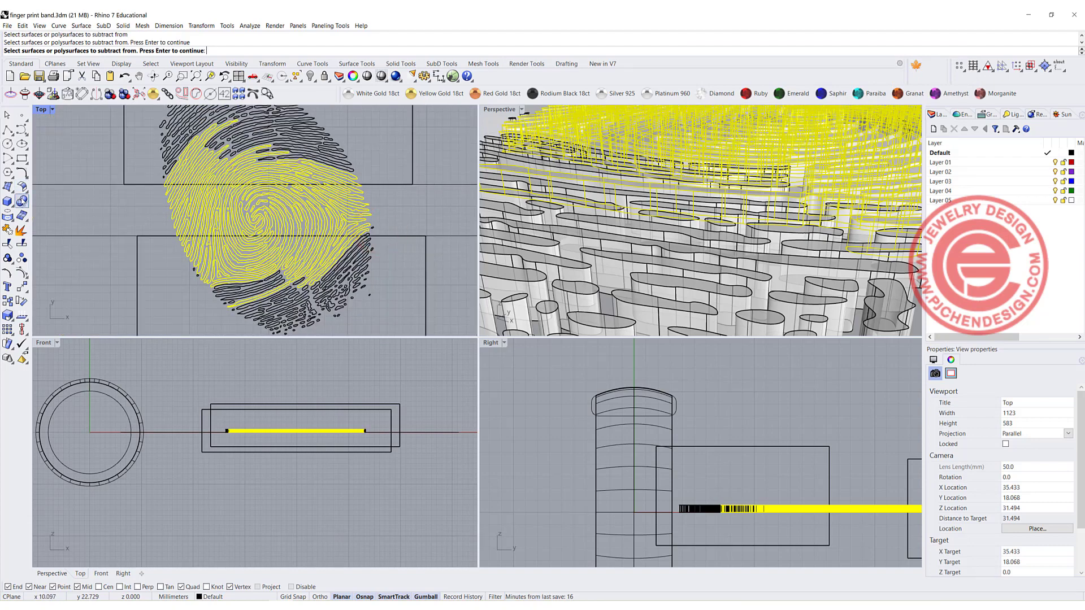
pyautogui.rightClick(92, 198)
pyautogui.click(125, 152)
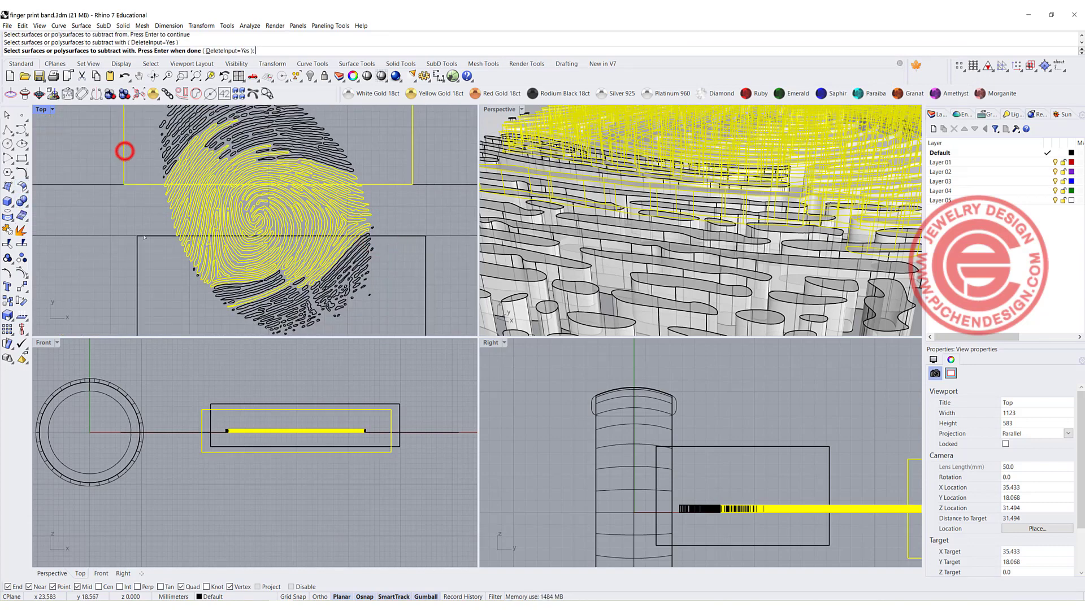
pyautogui.click(137, 263)
pyautogui.press('Return')
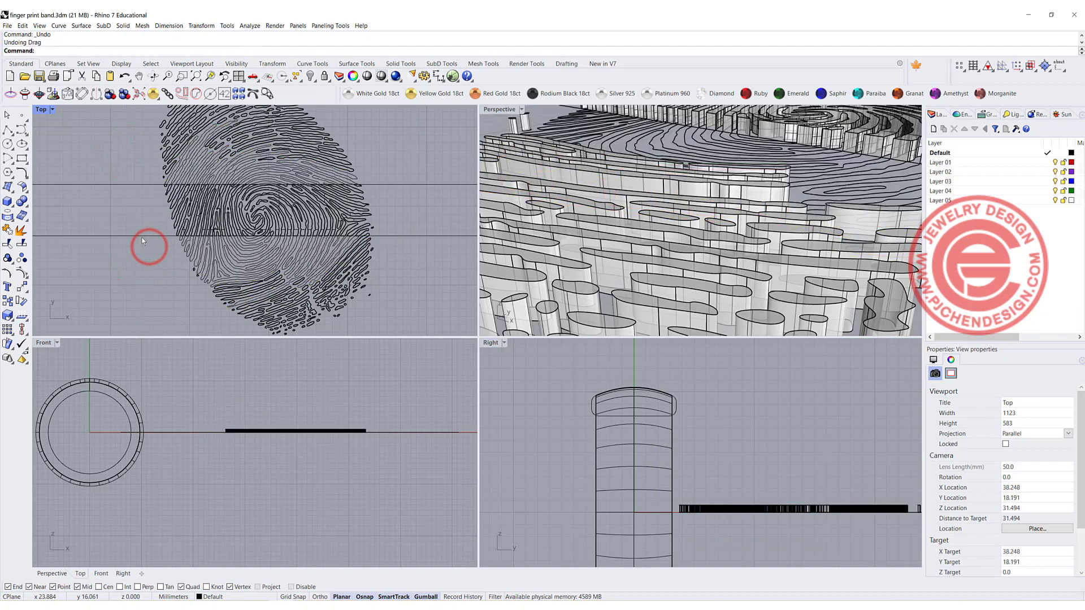
pyautogui.click(141, 236)
pyautogui.click(148, 245)
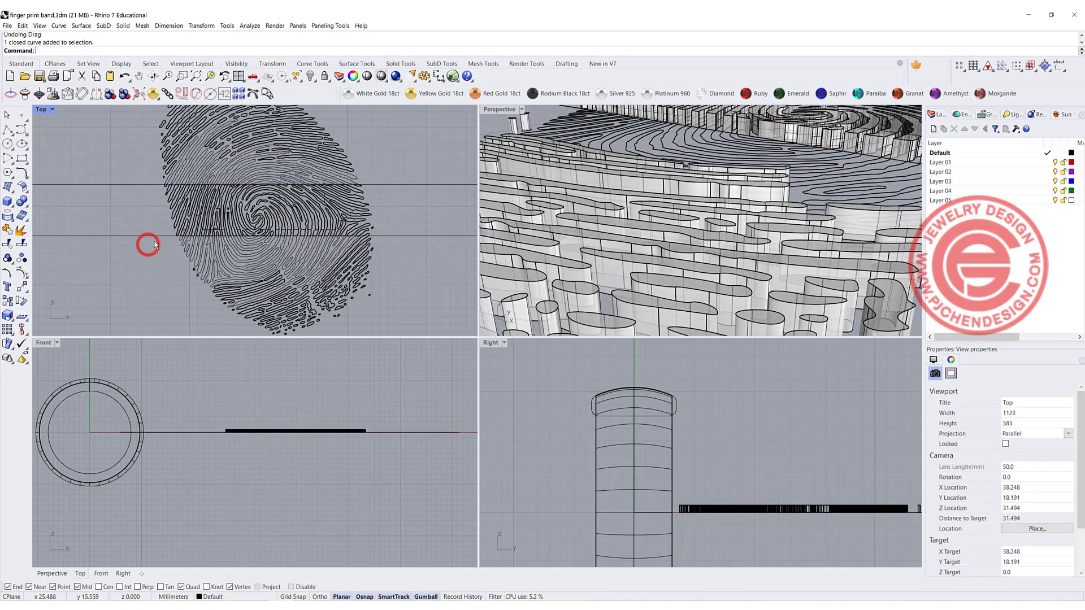
# Delete the leftover fingerprint extrusions and curves outside the UV rectangle's upper and lower edges.
pyautogui.moveTo(446, 359); pyautogui.dragTo(444, 357)
pyautogui.press('Delete')
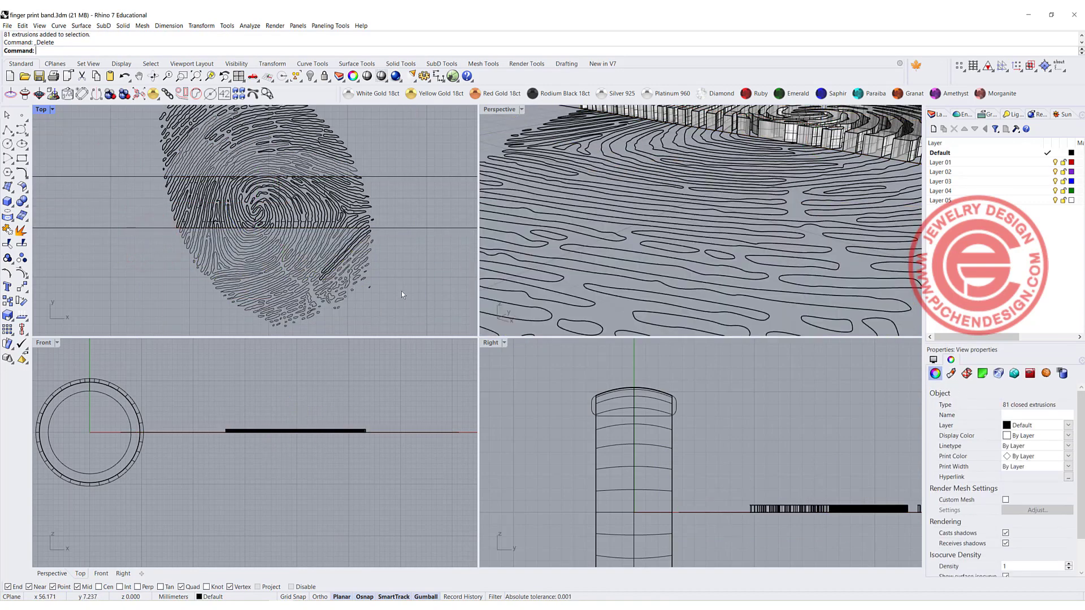
pyautogui.moveTo(404, 259); pyautogui.dragTo(128, 118)
pyautogui.press('Delete')
pyautogui.press('Delete')
# Delete the stray extrusion and the small cut-off ridge piece at the fingerprint strip's upper-left corner.
pyautogui.click(178, 231)
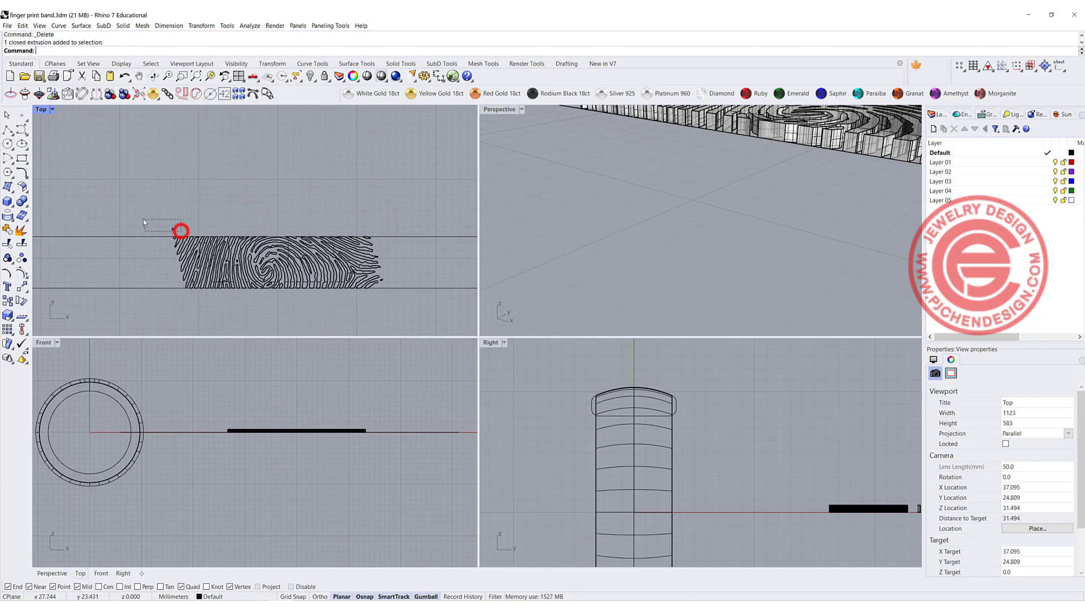
pyautogui.scroll(5, 175, 237)
pyautogui.click(168, 229)
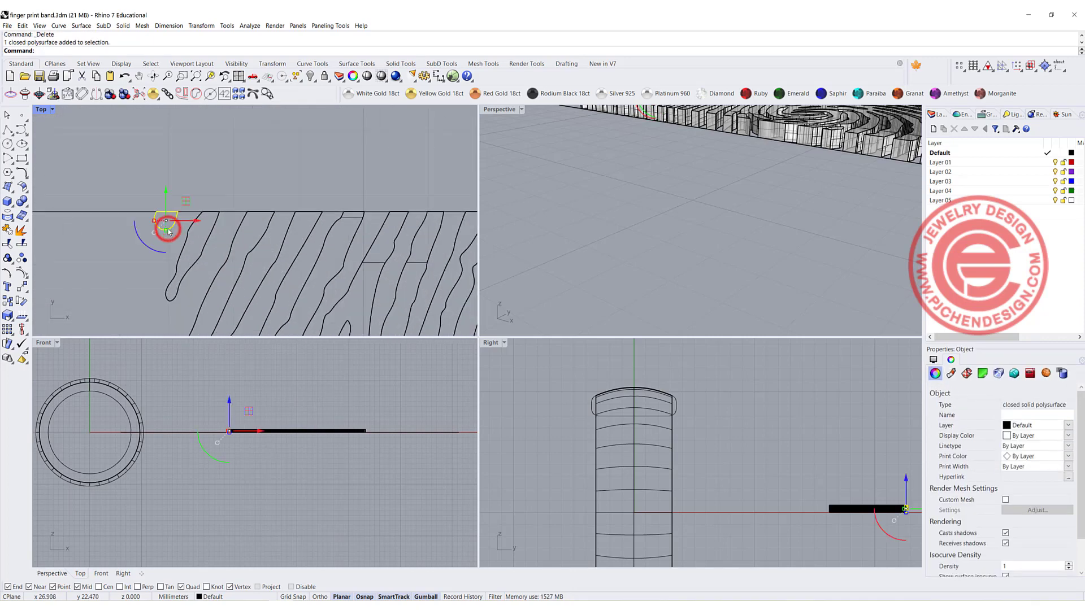
pyautogui.press('Escape')
pyautogui.scroll(-5, 229, 256)
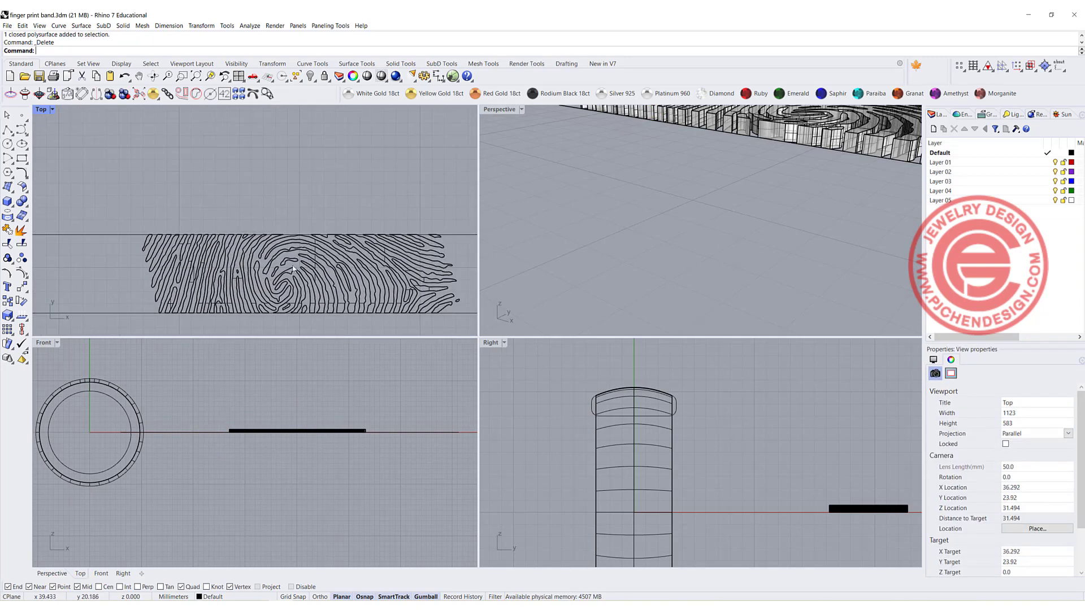
pyautogui.scroll(14, 233, 276)
pyautogui.click(251, 256)
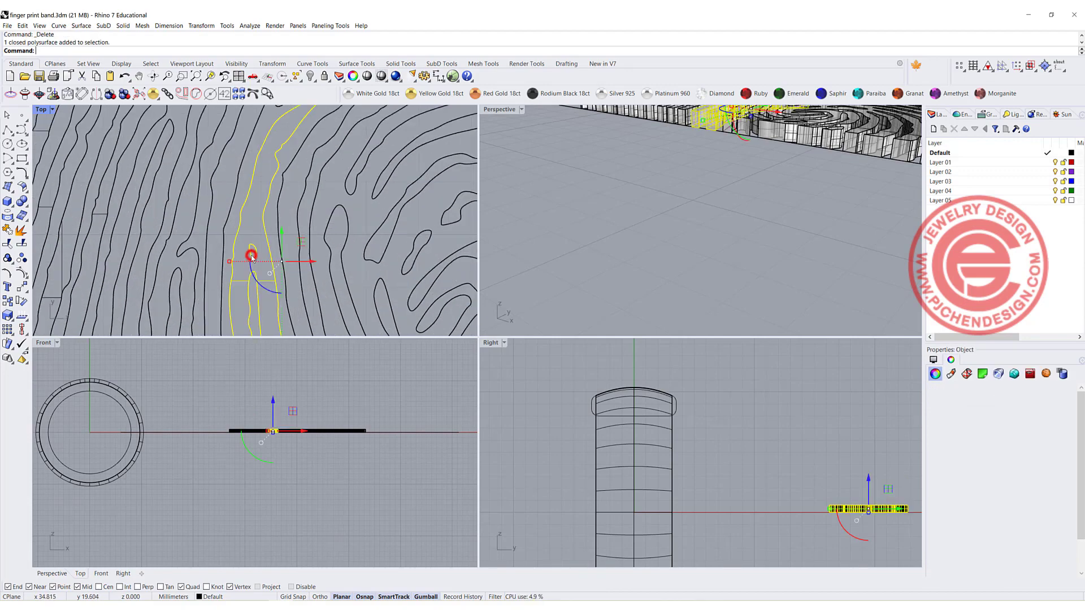
pyautogui.press('Delete')
pyautogui.hotkey('ctrl', 'z')
pyautogui.scroll(-12, 253, 258)
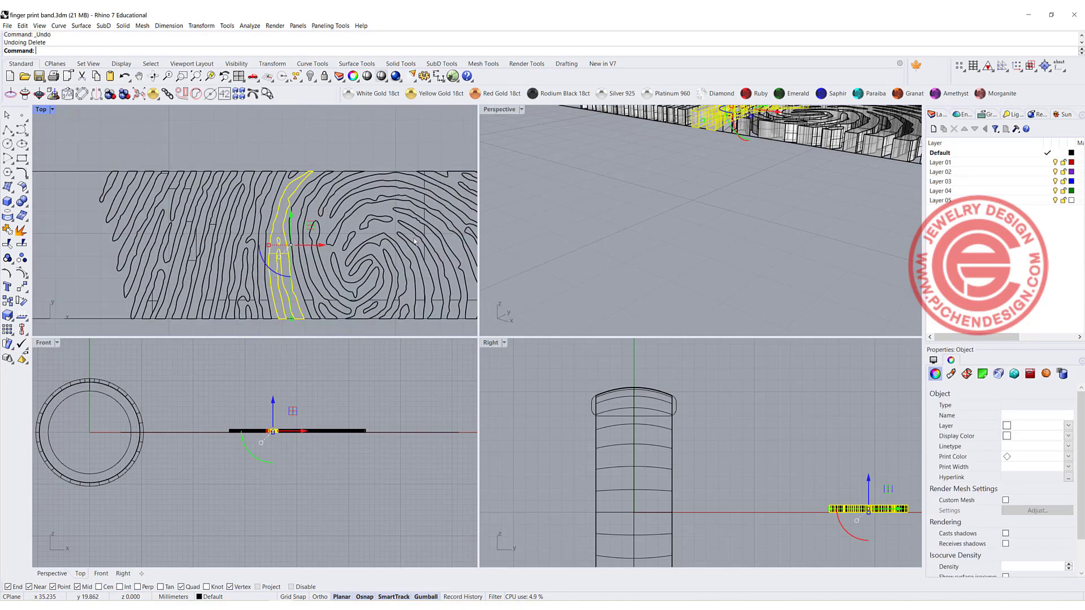
# Delete the small separate ridge at the lower right end of the fingerprint strip.
pyautogui.click(443, 262)
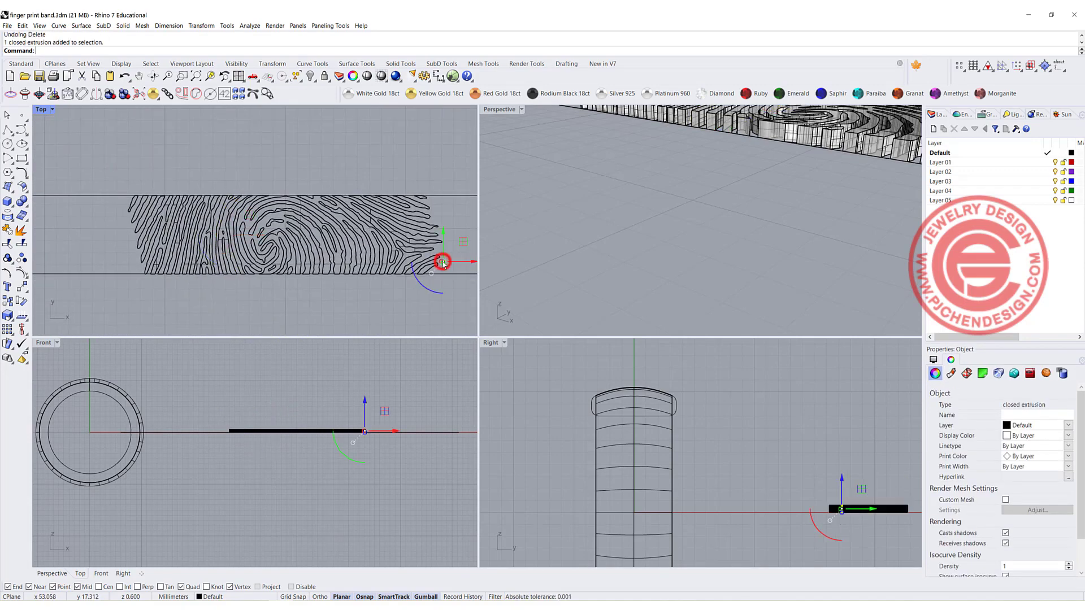
pyautogui.press('Delete')
pyautogui.moveTo(395, 242); pyautogui.dragTo(342, 243, button='right')
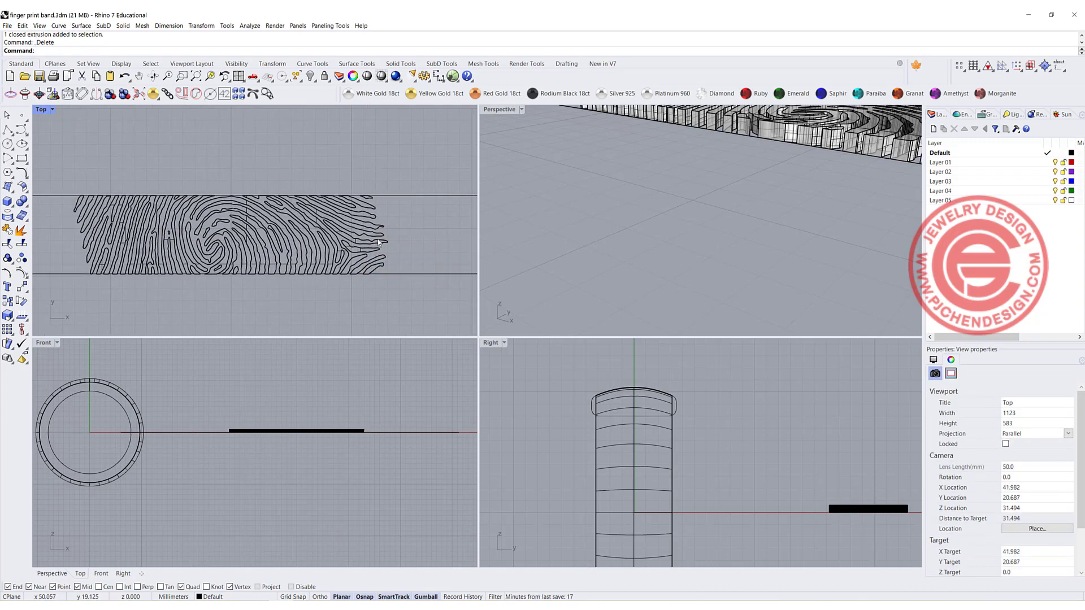
# Lower all the trimmed fingerprint ridges so the UV rectangle's plane runs through the middle of their thickness.
pyautogui.scroll(-1, 743, 176)
pyautogui.scroll(-5, 742, 176)
pyautogui.moveTo(731, 182); pyautogui.dragTo(701, 202, button='right')
pyautogui.scroll(8, 247, 432)
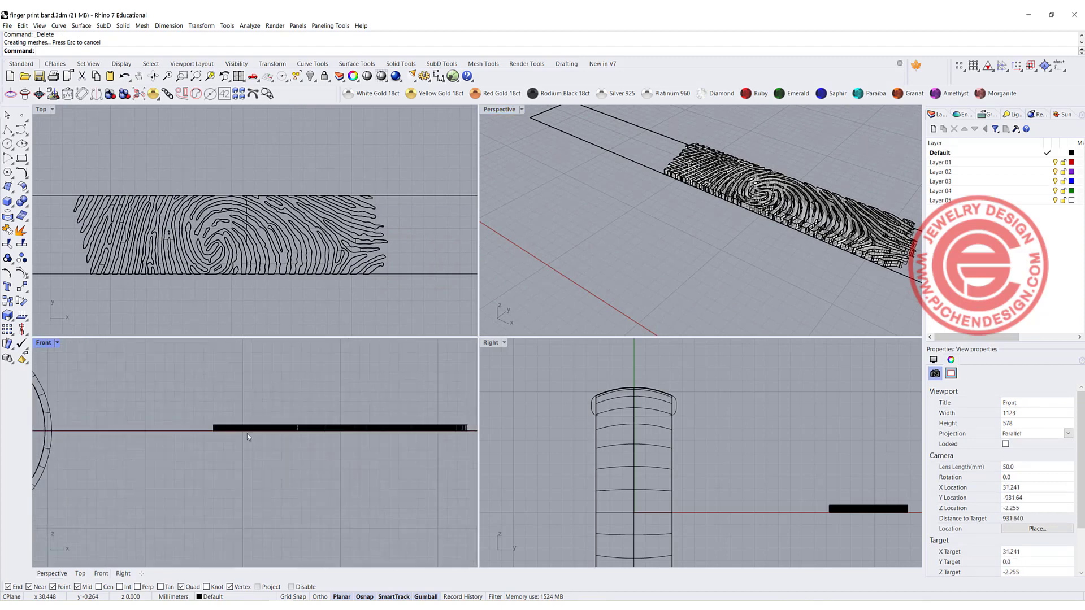
pyautogui.moveTo(191, 410); pyautogui.dragTo(119, 390, button='right')
pyautogui.moveTo(100, 380); pyautogui.dragTo(471, 432)
pyautogui.scroll(4, 332, 396)
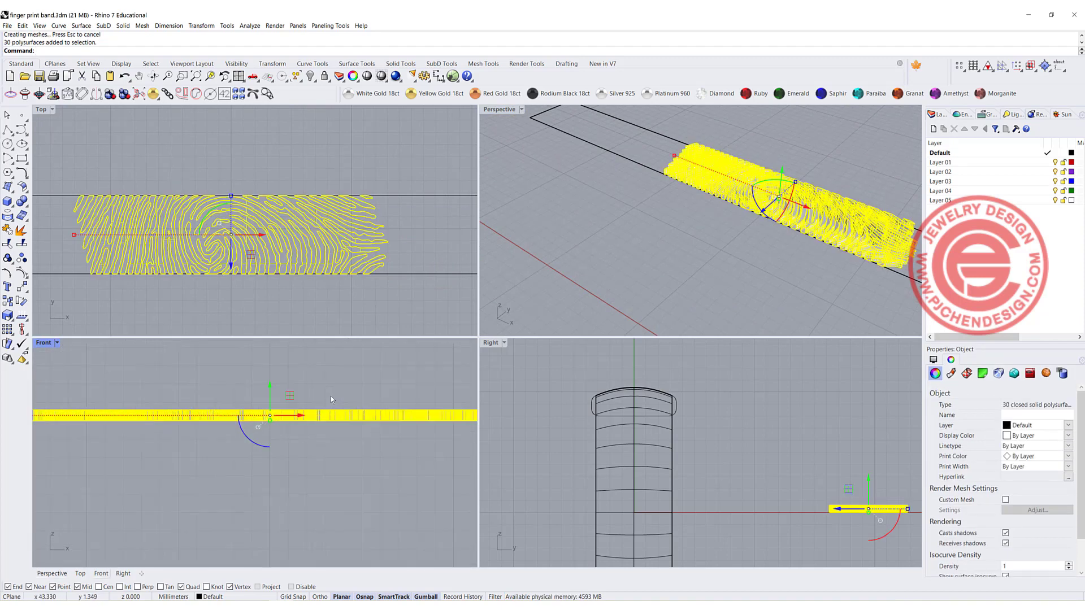
pyautogui.scroll(-4, 331, 395)
pyautogui.moveTo(291, 386); pyautogui.dragTo(232, 377, button='right')
pyautogui.scroll(4, 233, 377)
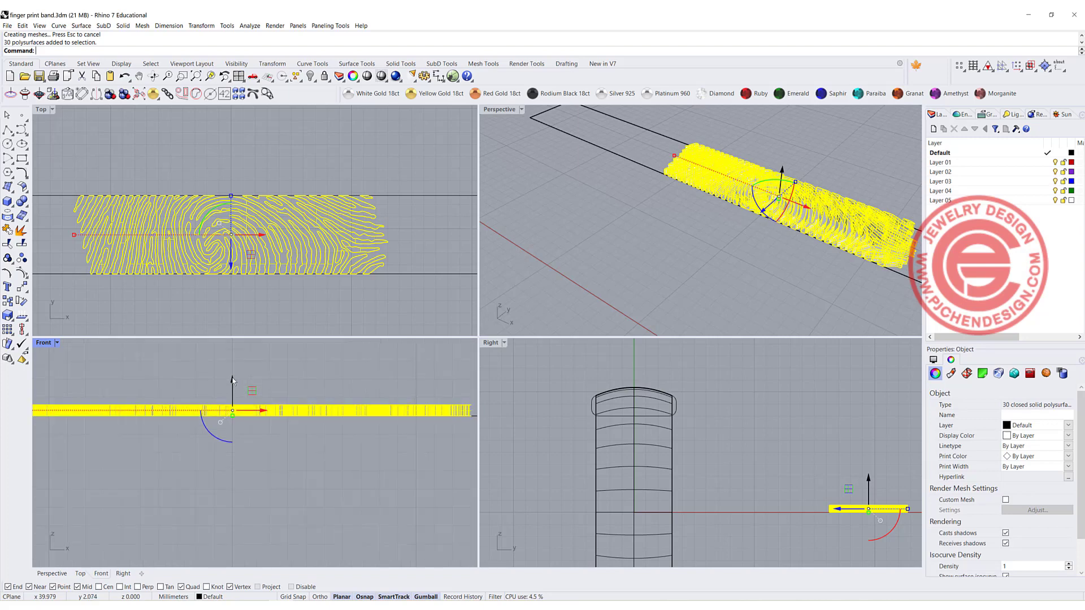
pyautogui.moveTo(232, 380); pyautogui.dragTo(224, 388)
pyautogui.click(299, 380)
pyautogui.scroll(-2, 87, 214)
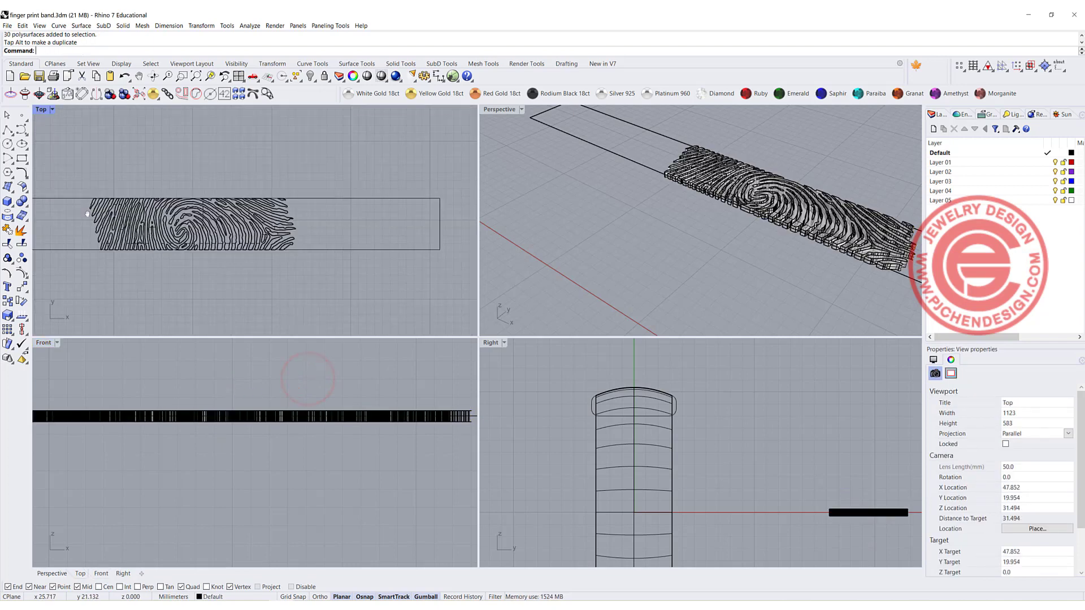
# Create a surface from planar curves using the closed UV rectangle.
pyautogui.moveTo(88, 214); pyautogui.dragTo(196, 204, button='right')
pyautogui.click(200, 201)
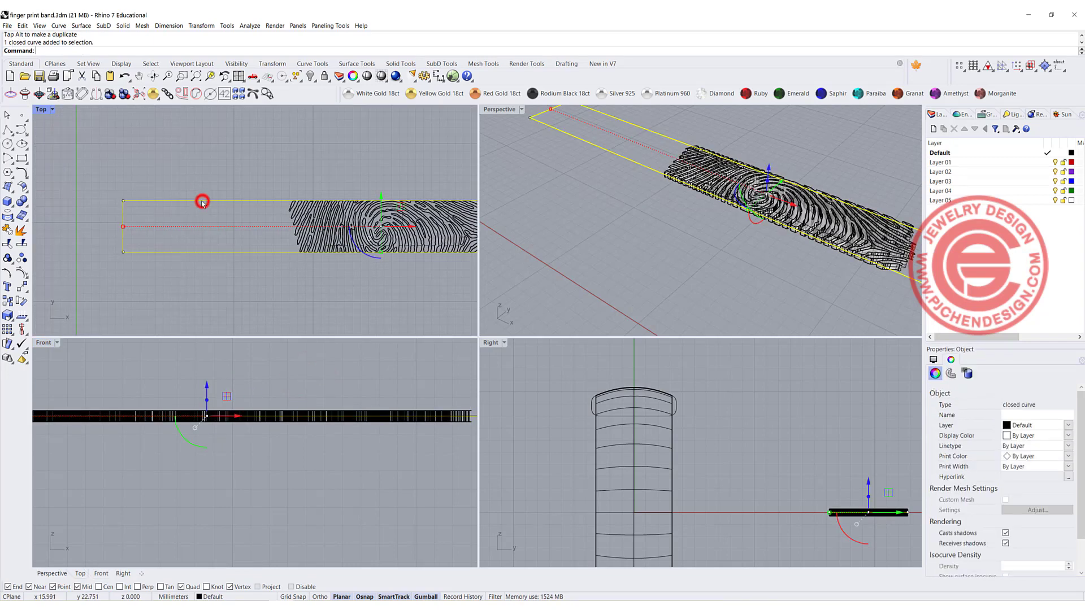
pyautogui.click(7, 188)
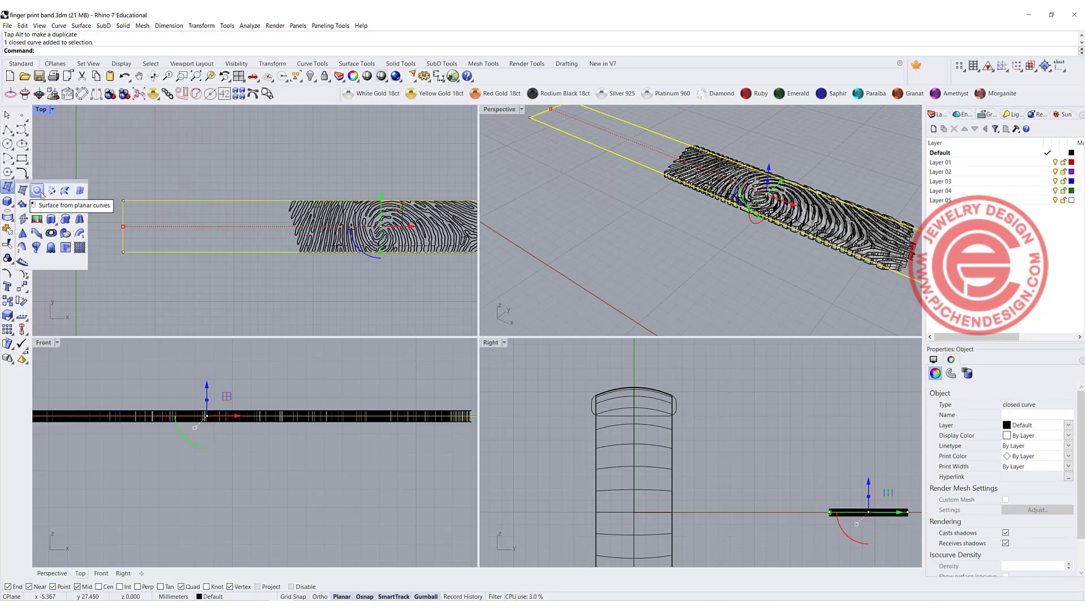
pyautogui.click(37, 190)
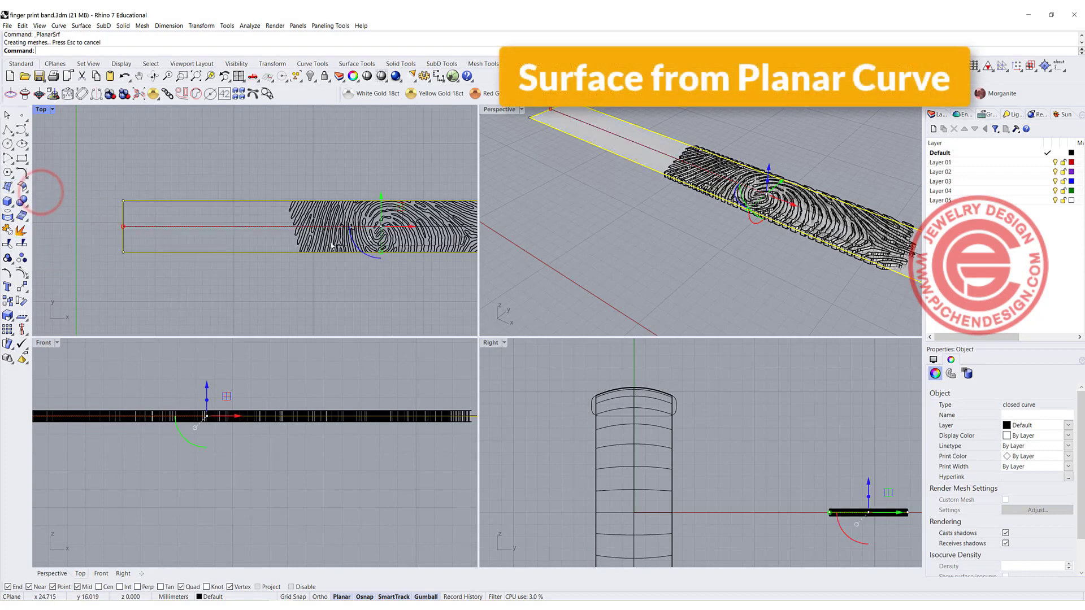
pyautogui.click(662, 212)
# Examine the fingerprint ridges on the flat surface, the ring's outer surface and its seam curve at the top.
pyautogui.scroll(-3, 662, 212)
pyautogui.moveTo(631, 188); pyautogui.dragTo(717, 151, button='right')
pyautogui.scroll(3, 706, 180)
pyautogui.click(685, 164)
pyautogui.hotkey('ctrl', 'a')
pyautogui.click(625, 241)
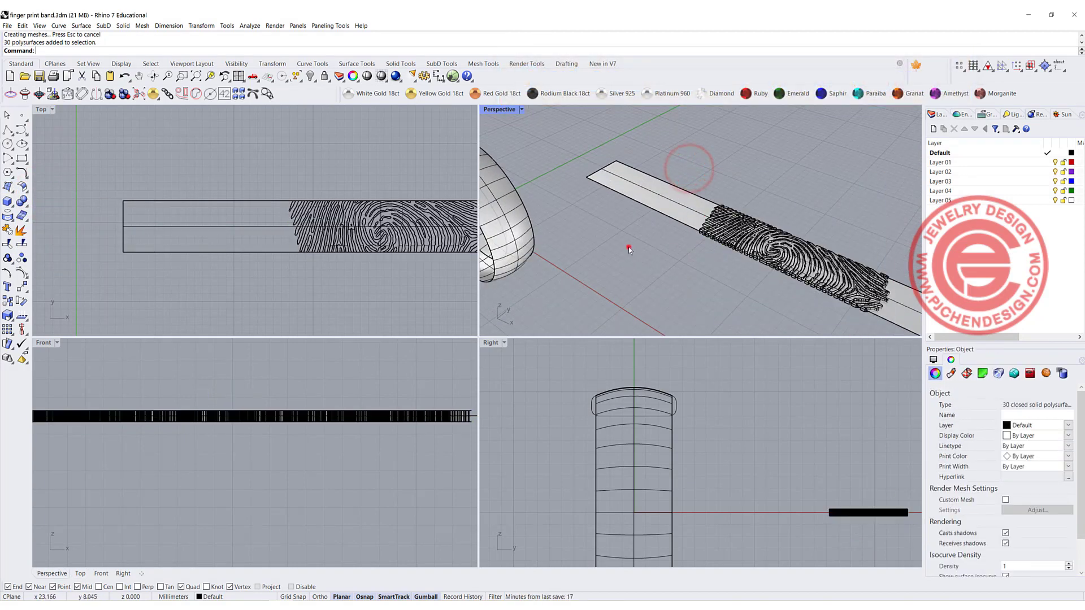
pyautogui.click(496, 223)
pyautogui.moveTo(496, 224); pyautogui.dragTo(555, 268, button='right')
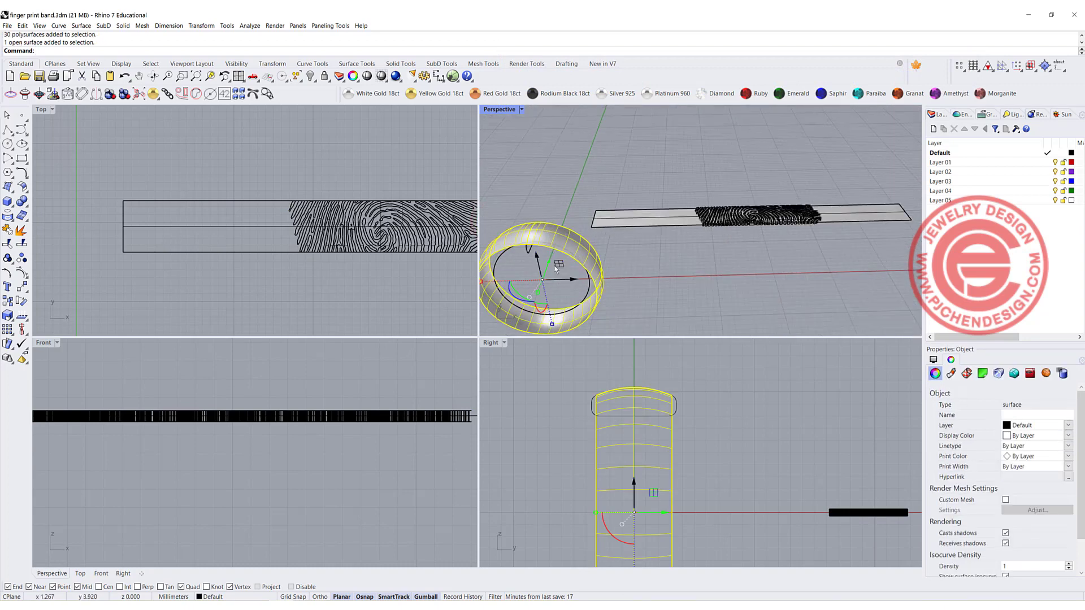
pyautogui.press('Escape')
pyautogui.moveTo(558, 322); pyautogui.dragTo(560, 250, button='right')
pyautogui.scroll(5, 591, 182)
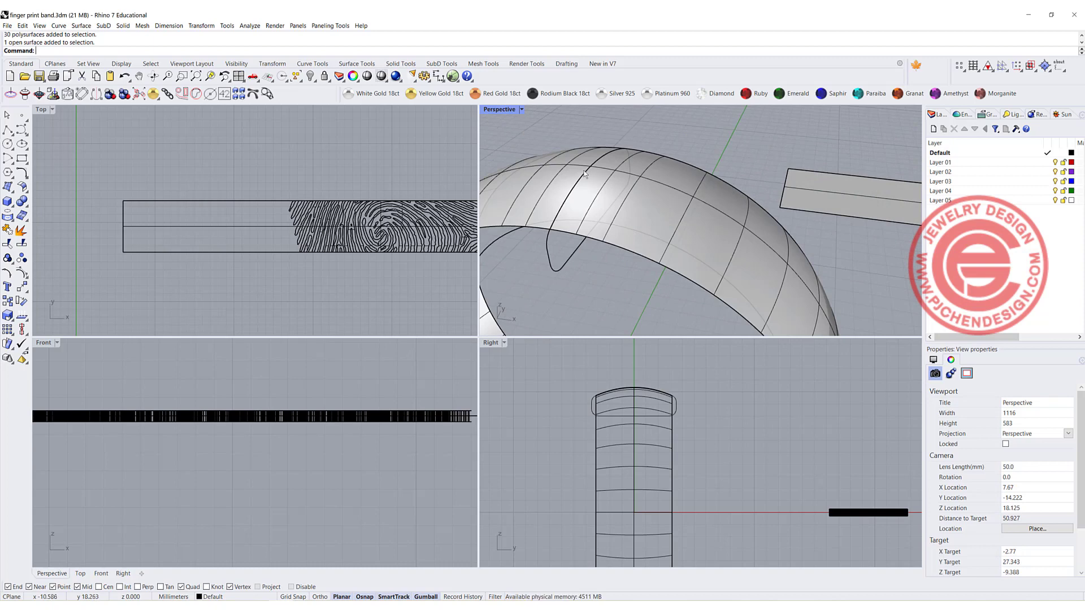
pyautogui.click(585, 174)
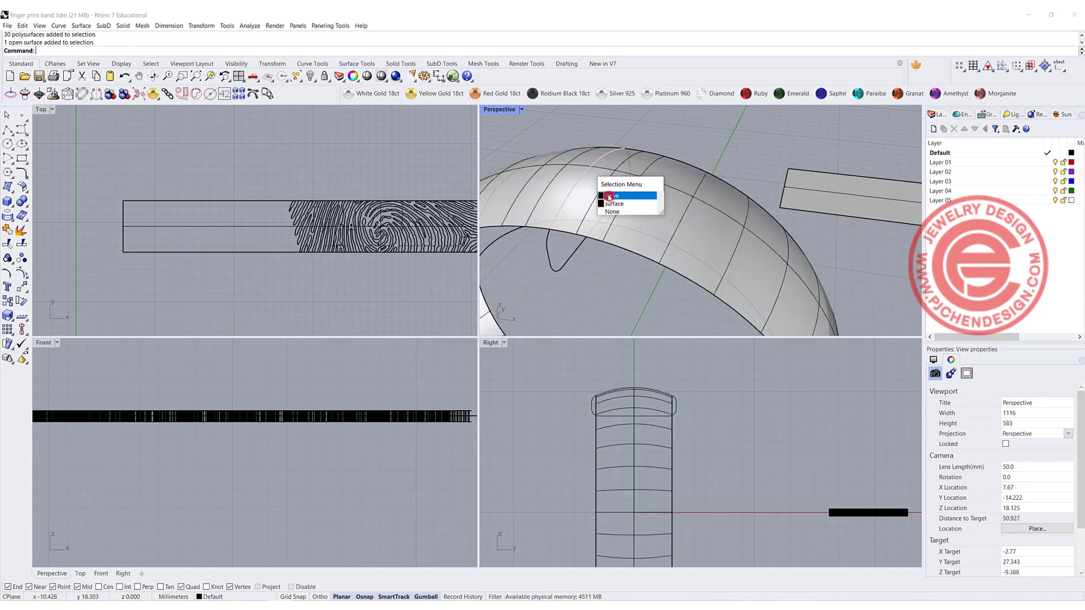
pyautogui.click(609, 196)
pyautogui.scroll(-5, 748, 215)
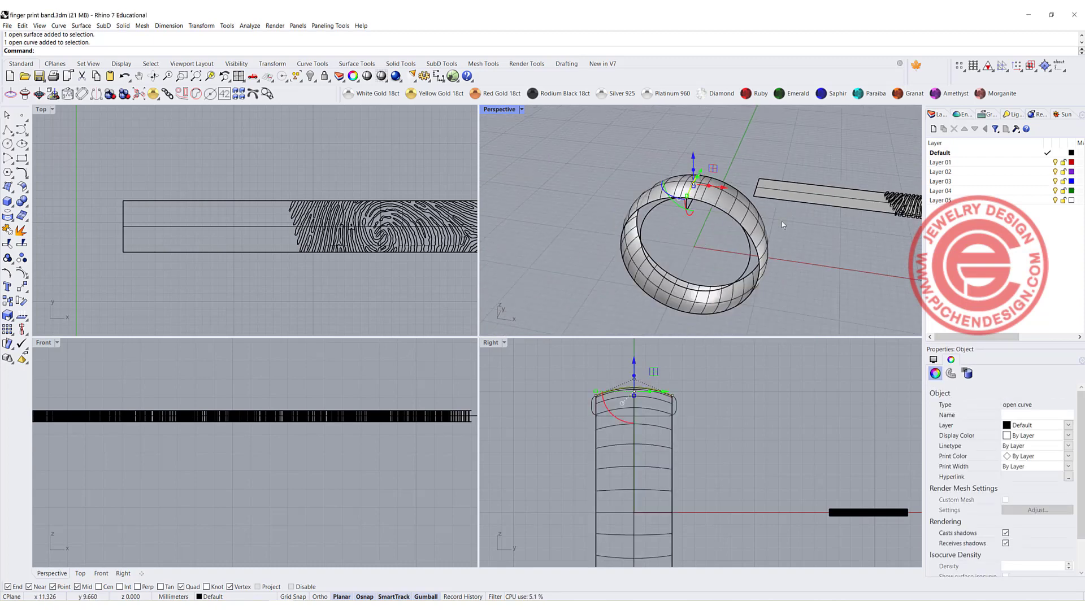
pyautogui.moveTo(782, 225); pyautogui.dragTo(740, 166, button='right')
# Flow a copy of the fingerprint ridges from the flat surface onto the ring's outer surface, matching their corners at the seam.
pyautogui.moveTo(736, 162); pyautogui.dragTo(881, 221)
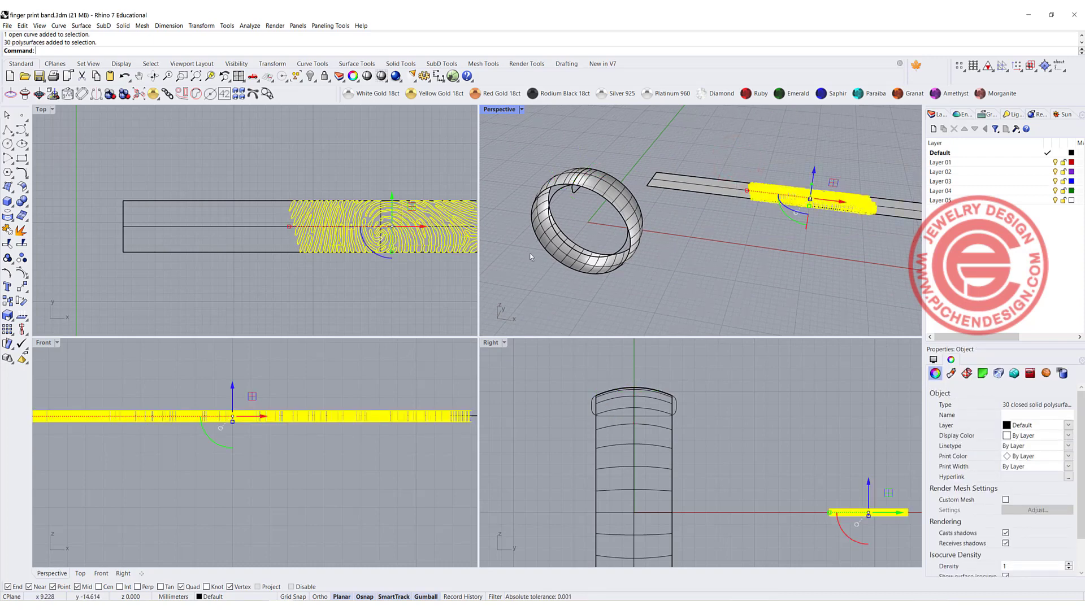
pyautogui.click(345, 147)
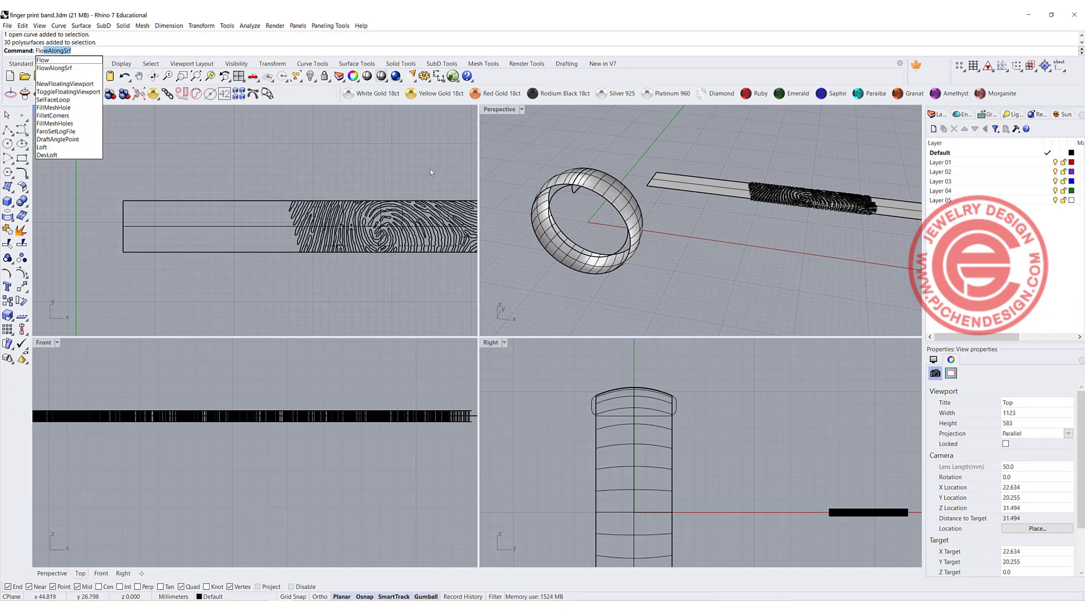
pyautogui.press('Return')
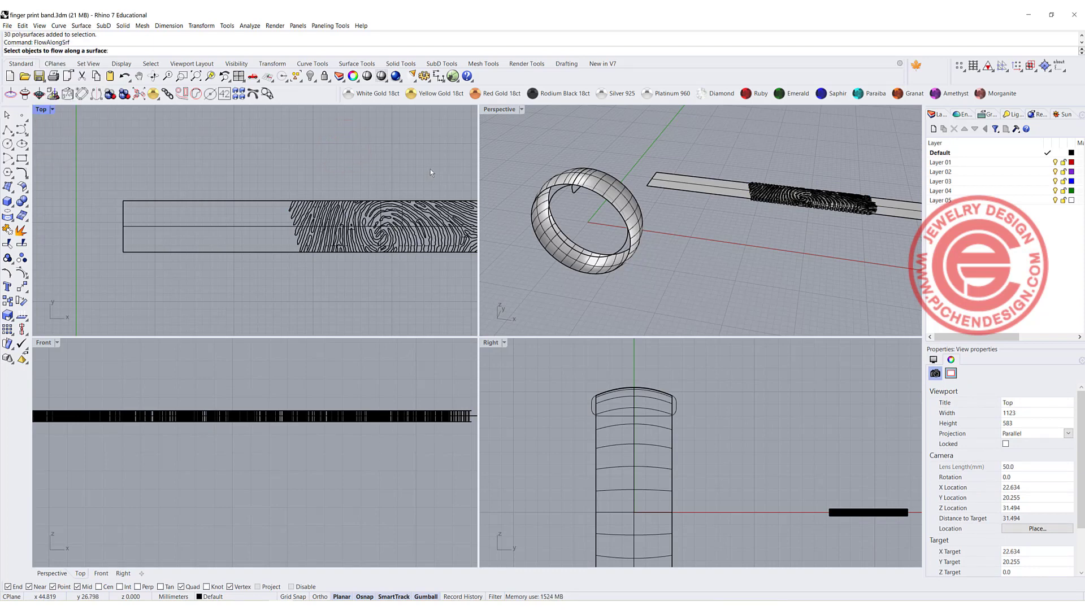
pyautogui.rightClick(741, 163)
pyautogui.press('Return')
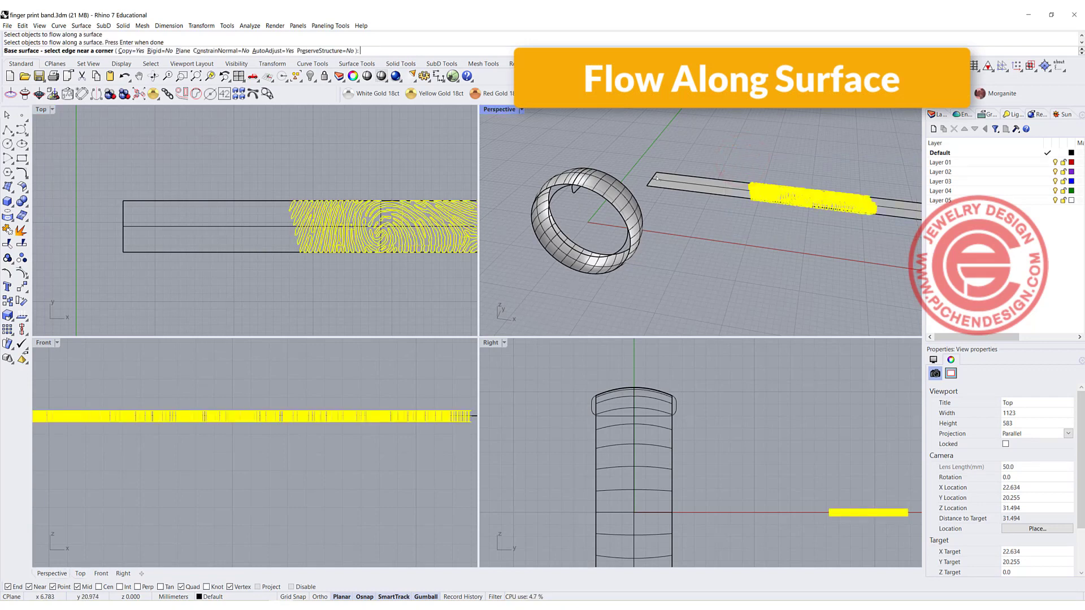
pyautogui.click(654, 179)
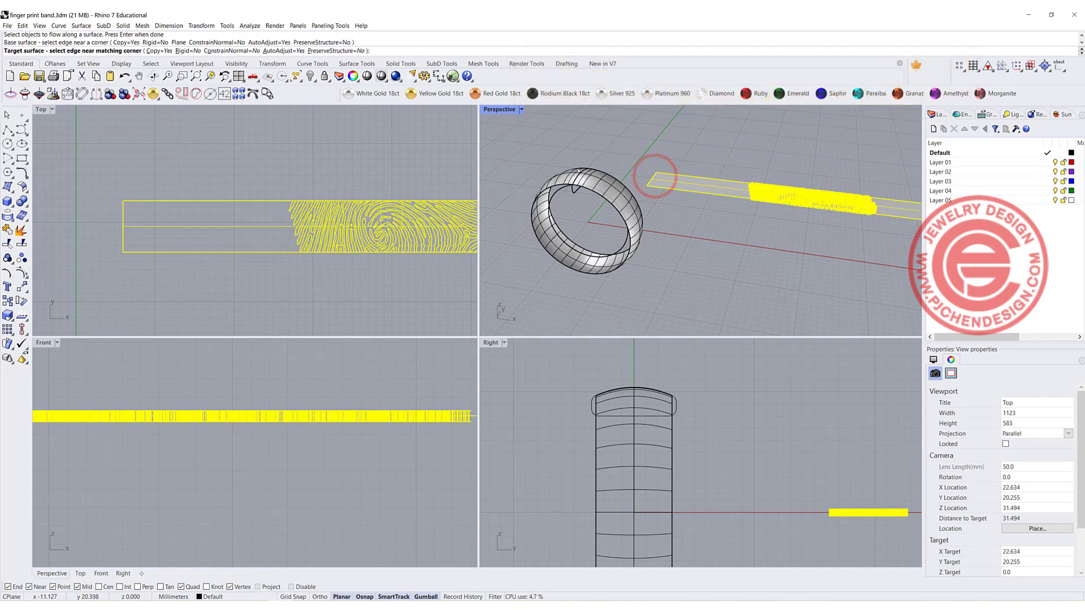
pyautogui.scroll(4, 591, 175)
pyautogui.scroll(3, 590, 175)
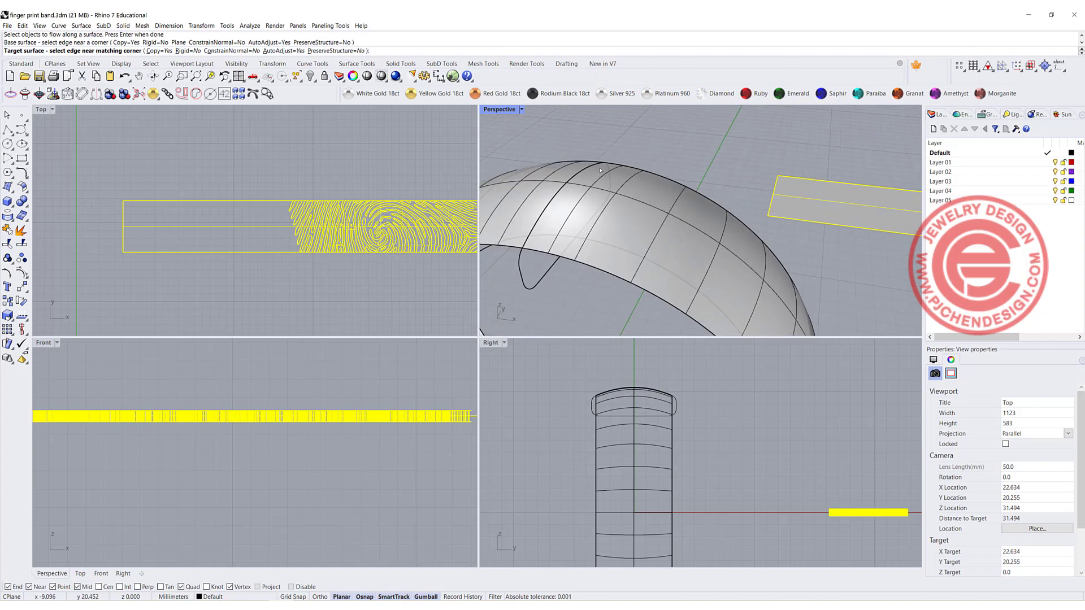
pyautogui.click(599, 169)
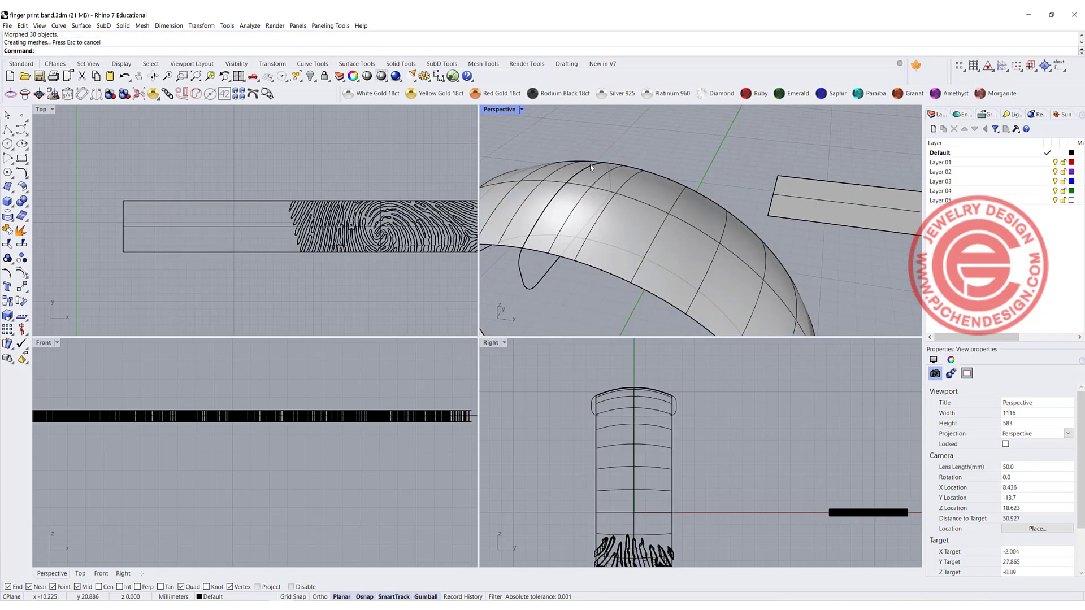
# Group the fingerprint ridges that wrap around the lower part of the ring.
pyautogui.scroll(-2, 611, 169)
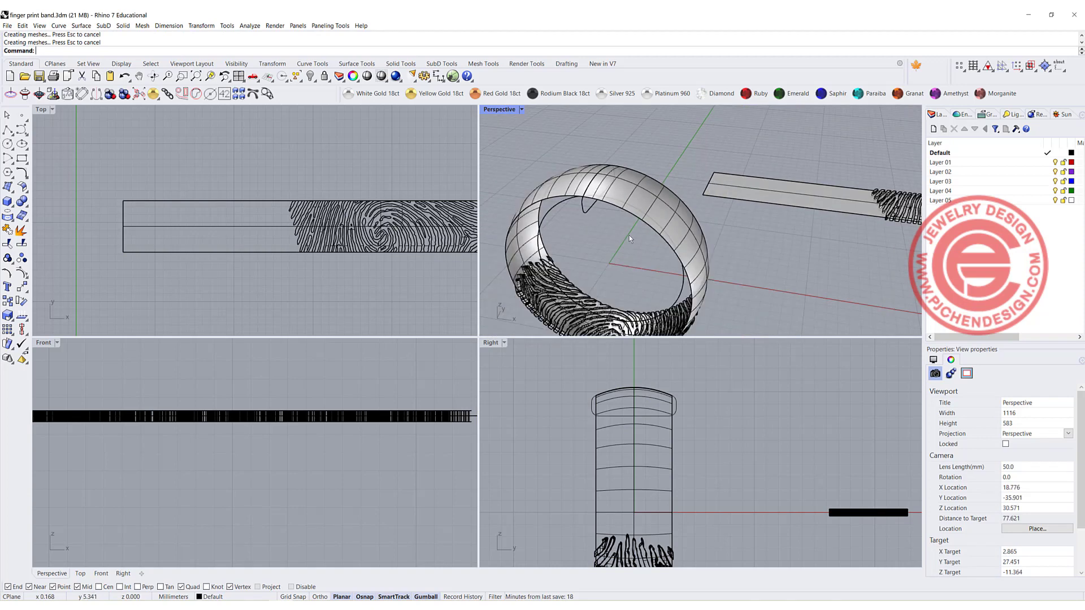
pyautogui.scroll(-3, 627, 243)
pyautogui.moveTo(625, 255); pyautogui.dragTo(723, 240, button='right')
pyautogui.scroll(3, 664, 251)
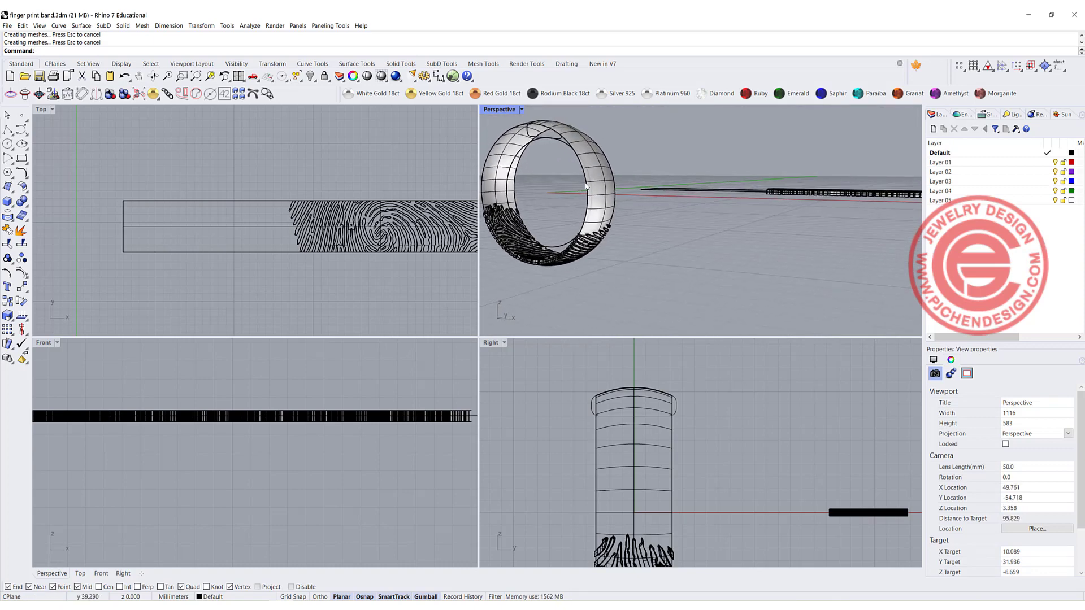
pyautogui.scroll(-2, 545, 247)
pyautogui.moveTo(504, 201); pyautogui.dragTo(669, 290)
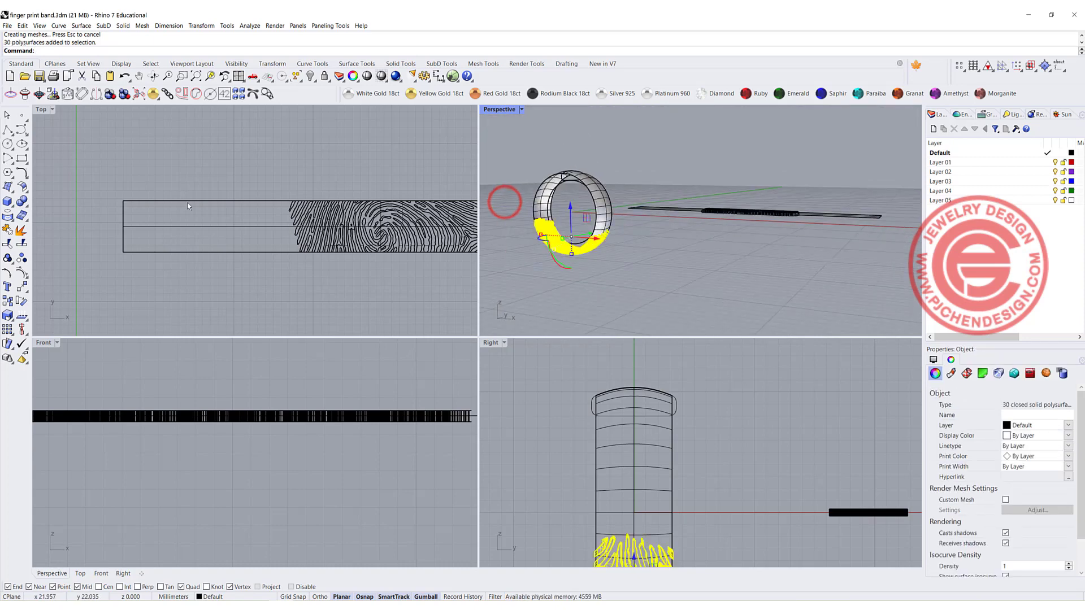
pyautogui.click(21, 243)
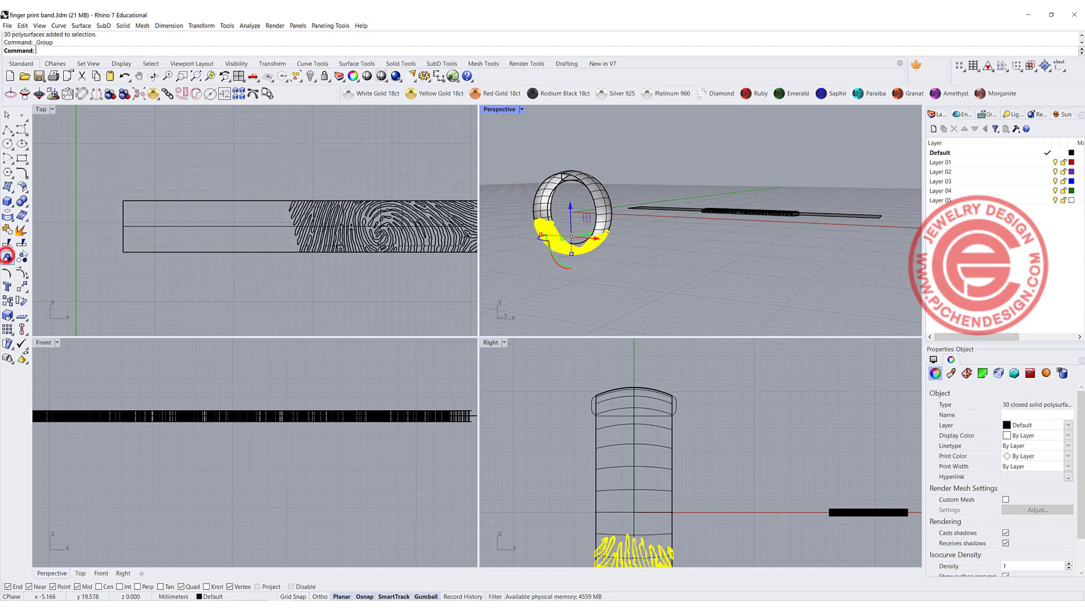
pyautogui.click(558, 279)
# Hide the UV rectangle, its planar surface and the flat ridges, and maximize the Perspective viewport.
pyautogui.moveTo(859, 257); pyautogui.dragTo(678, 152)
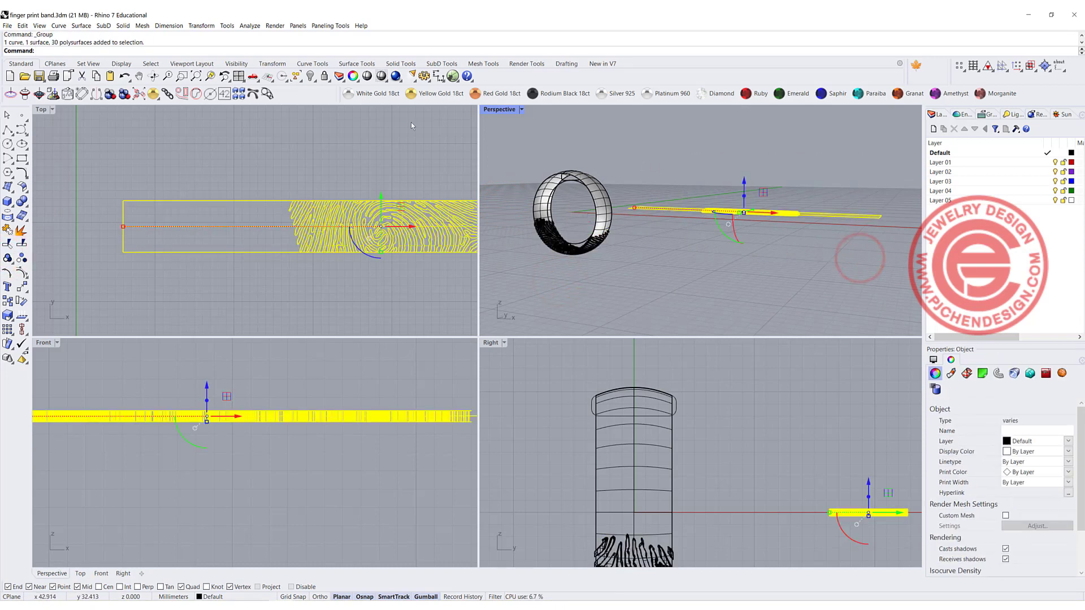
pyautogui.click(310, 76)
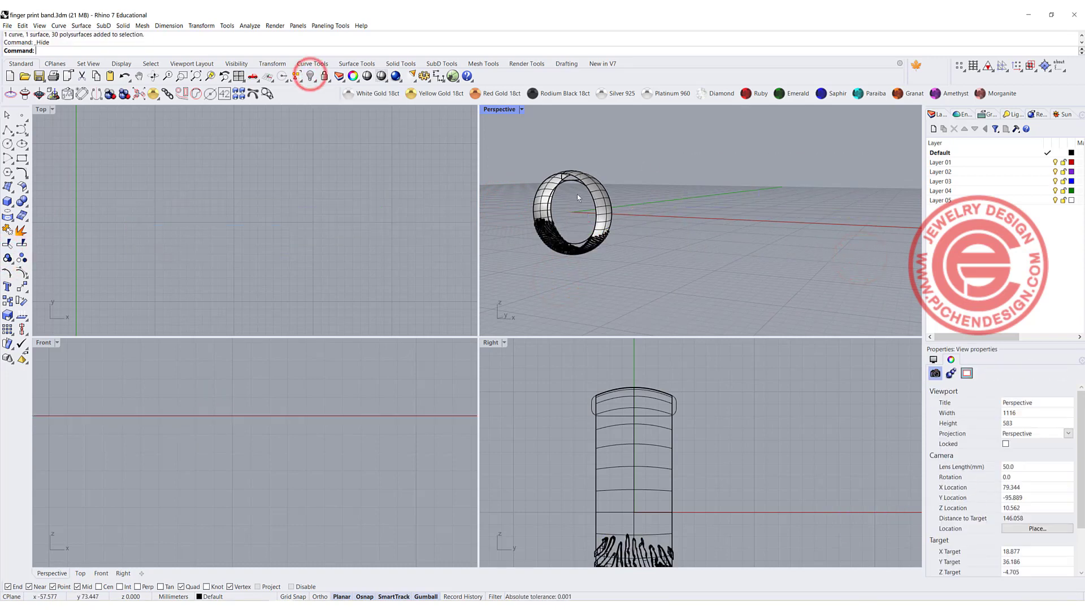
pyautogui.scroll(2, 577, 194)
pyautogui.doubleClick(494, 111)
pyautogui.scroll(-4, 498, 164)
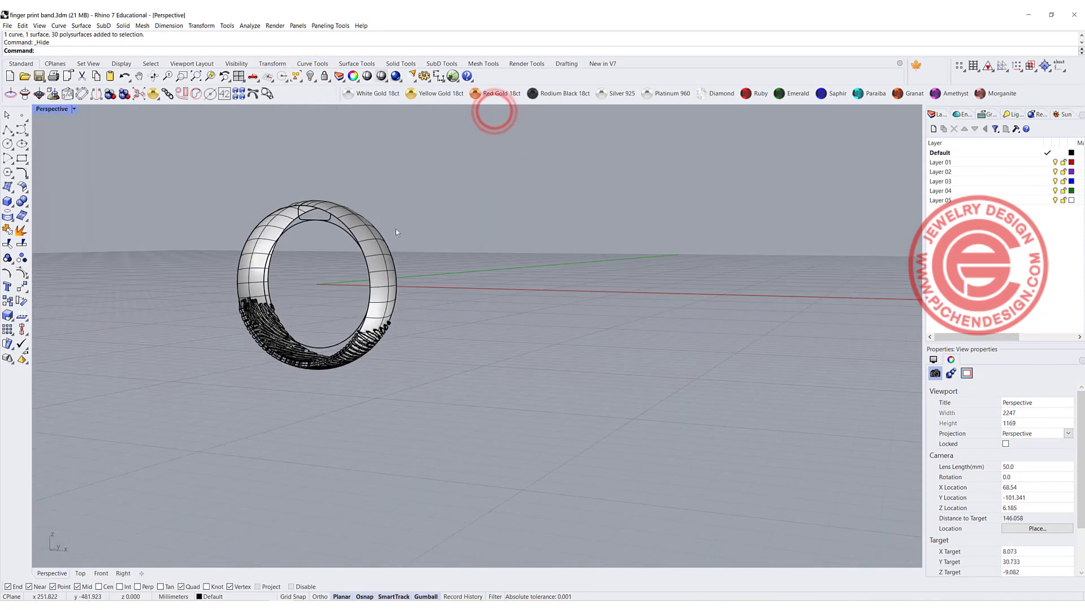
# Join the eight curves of the band's cross-section at the top of the ring into one closed profile.
pyautogui.moveTo(395, 229); pyautogui.dragTo(370, 260, button='right')
pyautogui.moveTo(225, 196); pyautogui.dragTo(369, 280)
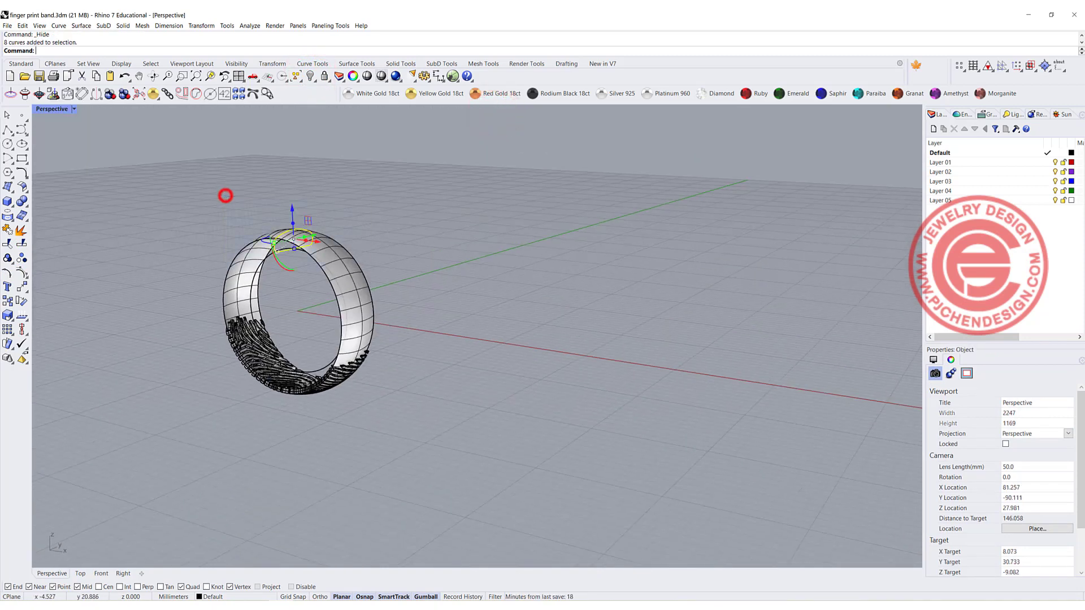
pyautogui.click(7, 229)
# Sweep the closed profile around the ring's inner circle with Sweep 1 Rail, using Freeform and unchanged cross sections.
pyautogui.click(123, 26)
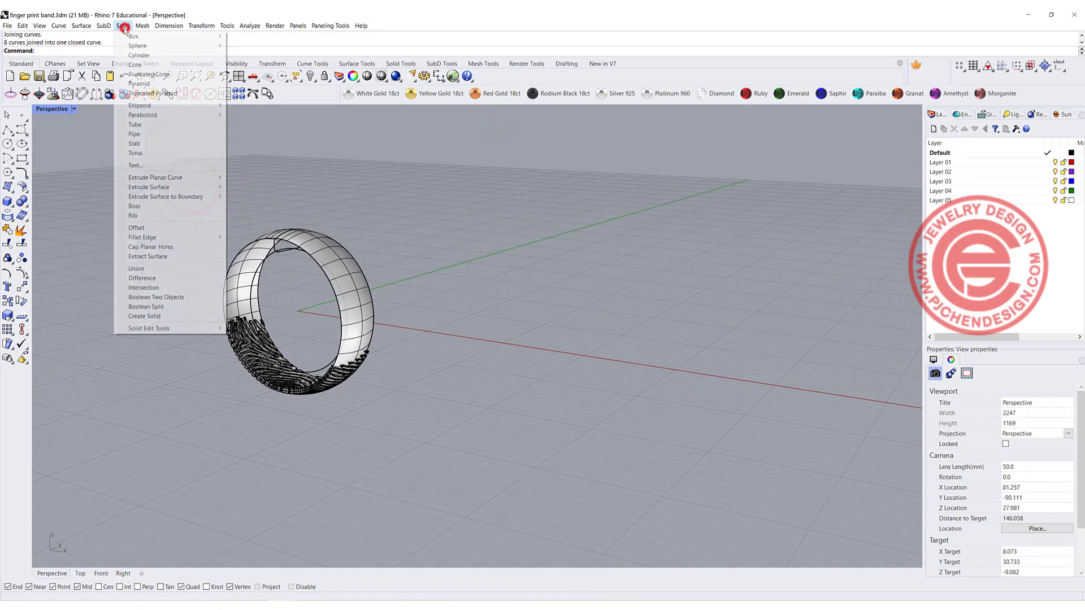
pyautogui.click(123, 26)
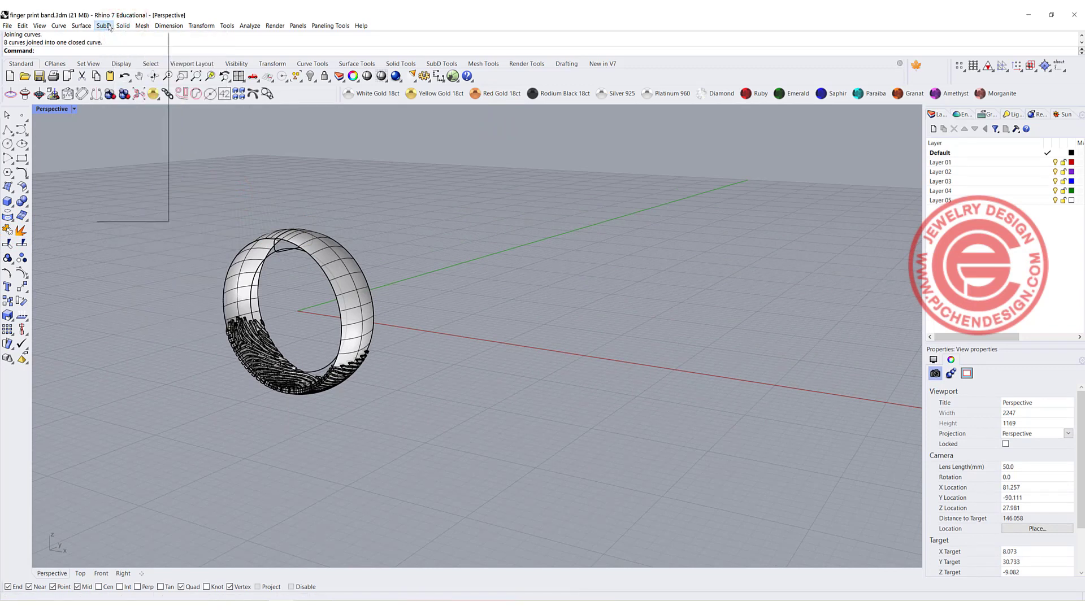
pyautogui.click(104, 26)
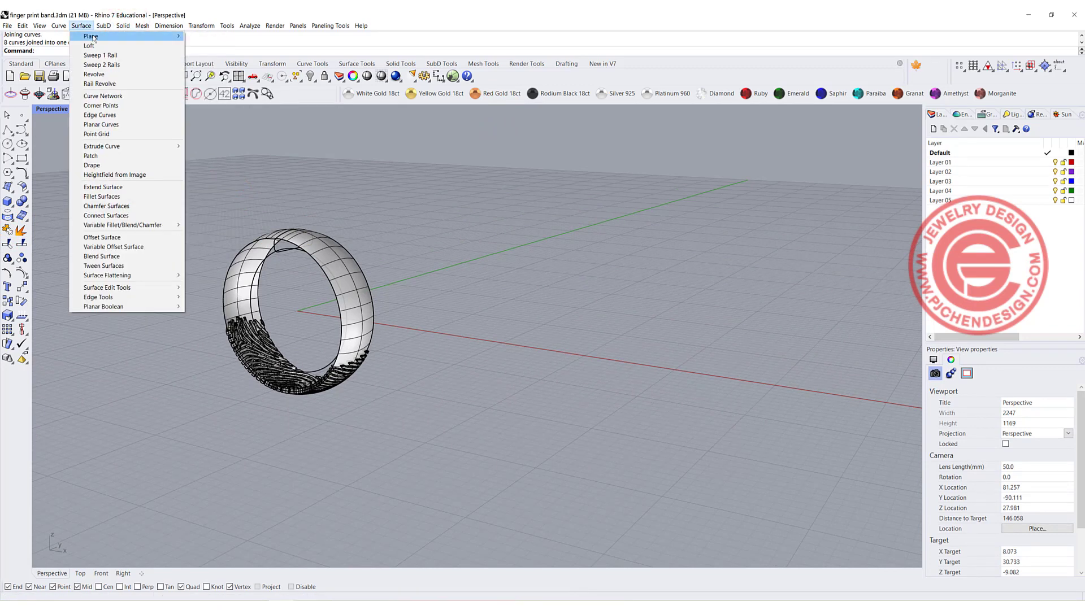
pyautogui.click(110, 55)
pyautogui.click(268, 257)
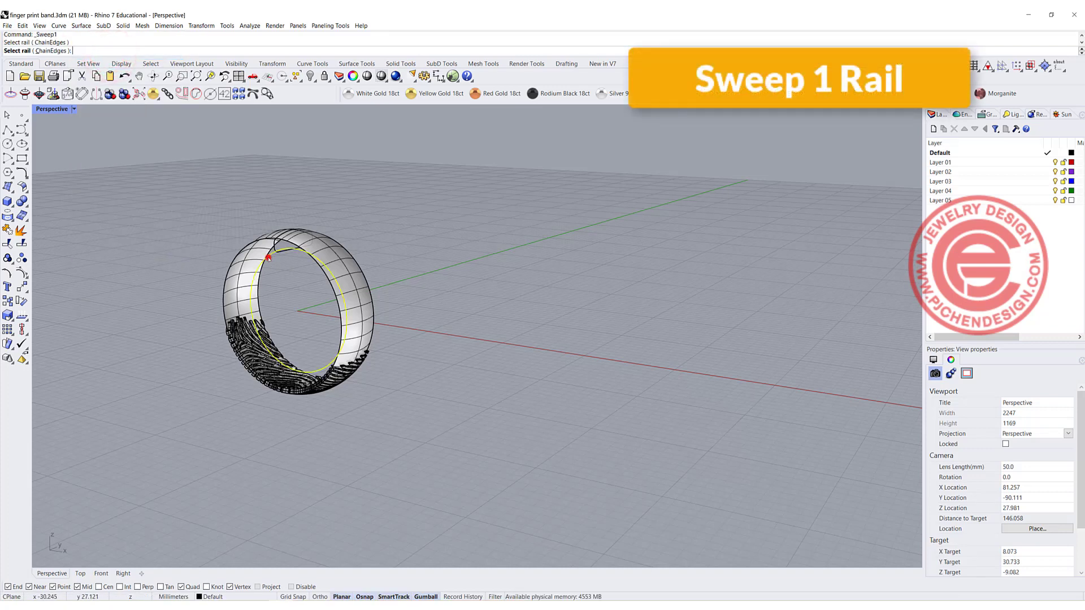
pyautogui.click(275, 248)
pyautogui.press('Return')
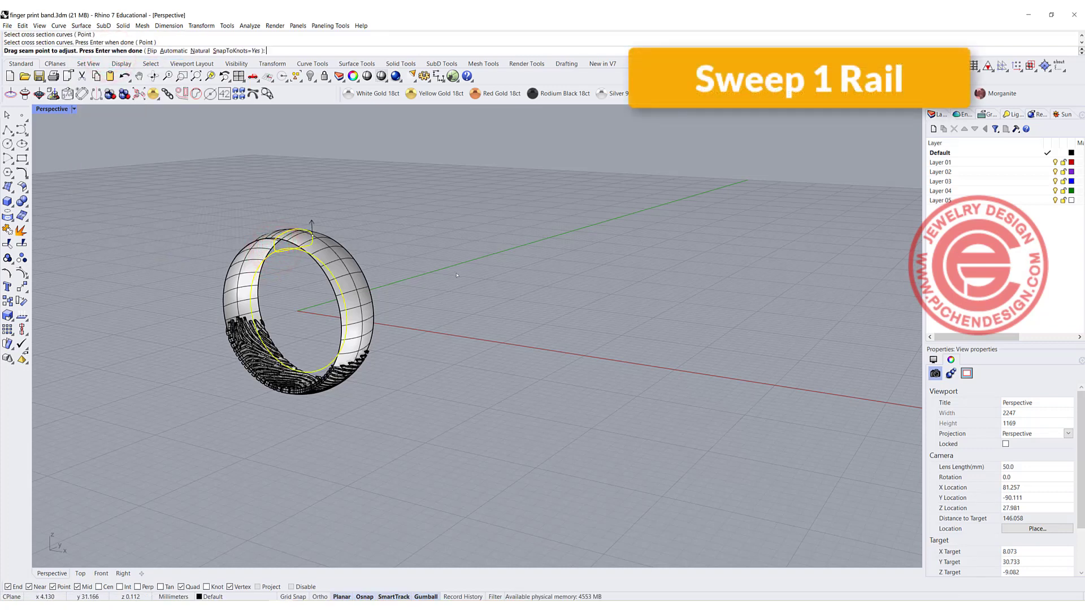
pyautogui.press('Return')
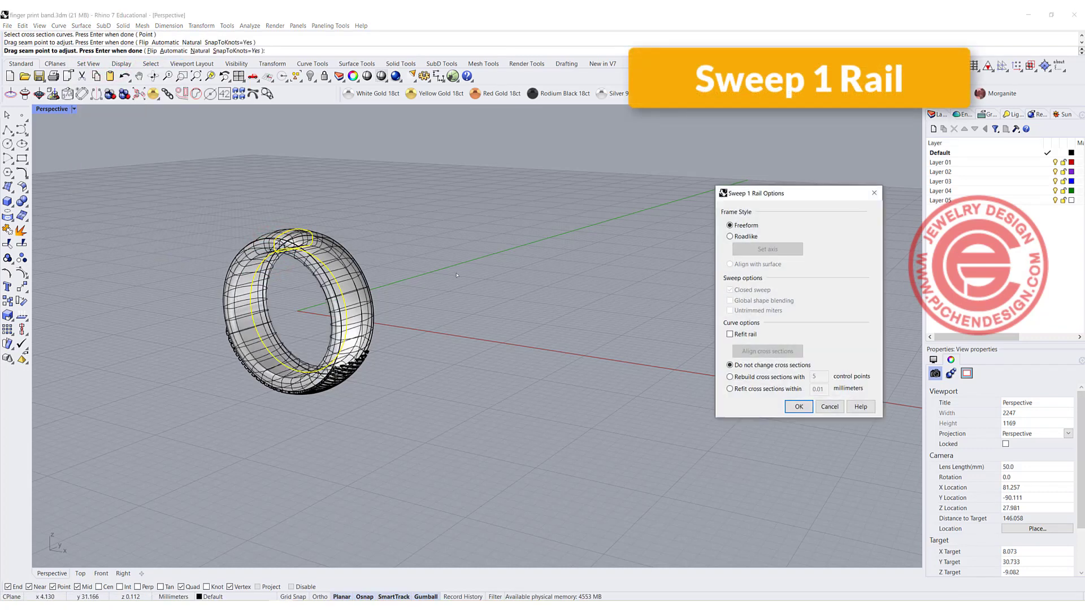
pyautogui.click(797, 406)
pyautogui.moveTo(788, 399); pyautogui.dragTo(319, 273, button='right')
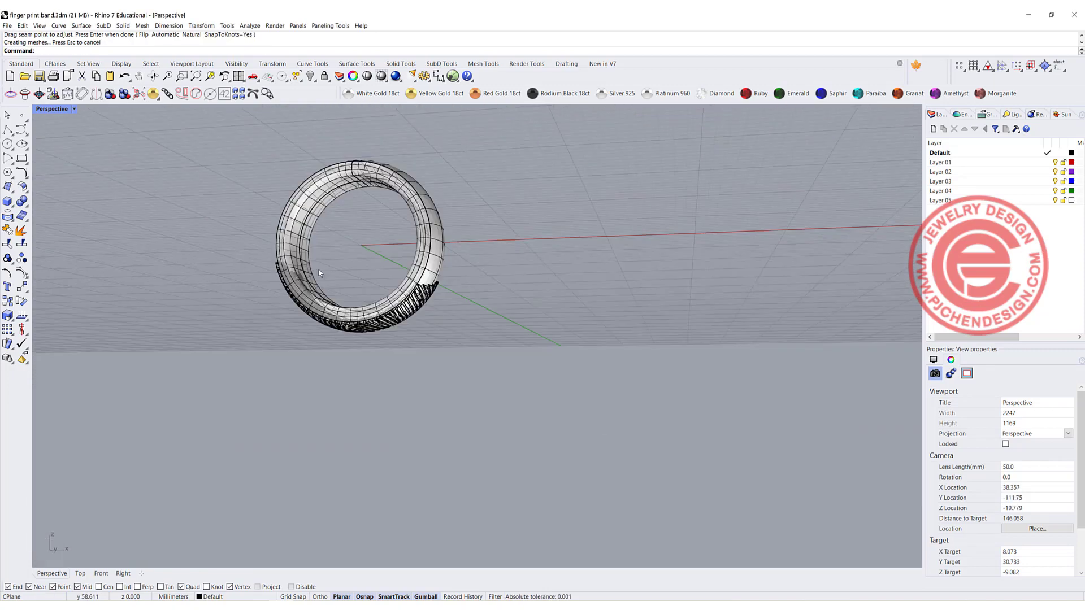
# Rotate the whole ring with its fingerprint ridges half a turn in the Front view so the fingerprint faces up.
pyautogui.doubleClick(51, 110)
pyautogui.scroll(-2, 208, 449)
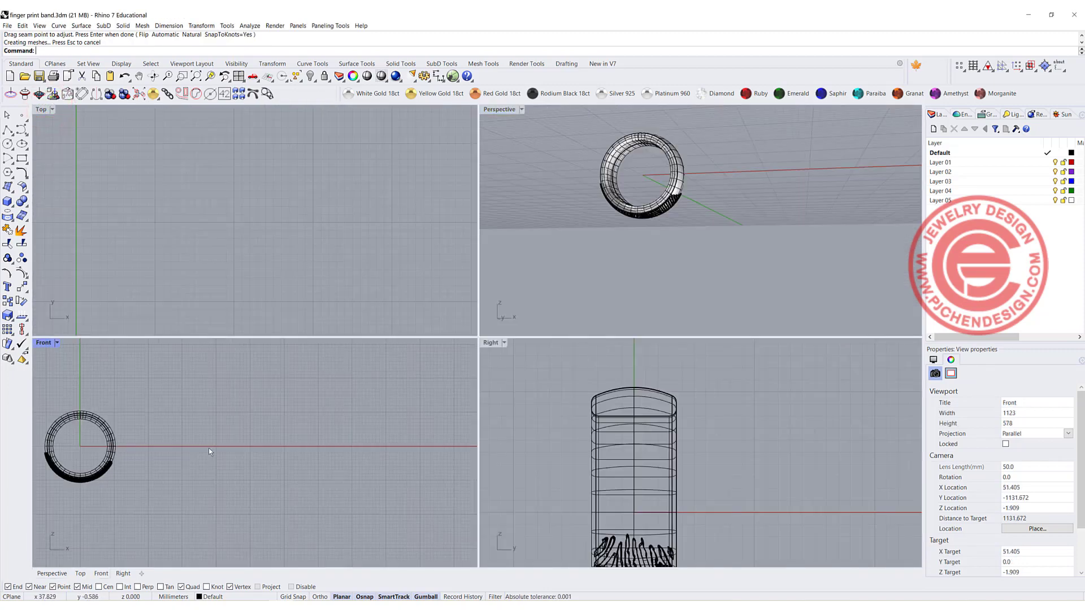
pyautogui.moveTo(208, 449); pyautogui.dragTo(253, 445, button='right')
pyautogui.moveTo(70, 387); pyautogui.dragTo(294, 511)
pyautogui.moveTo(158, 468); pyautogui.dragTo(270, 442)
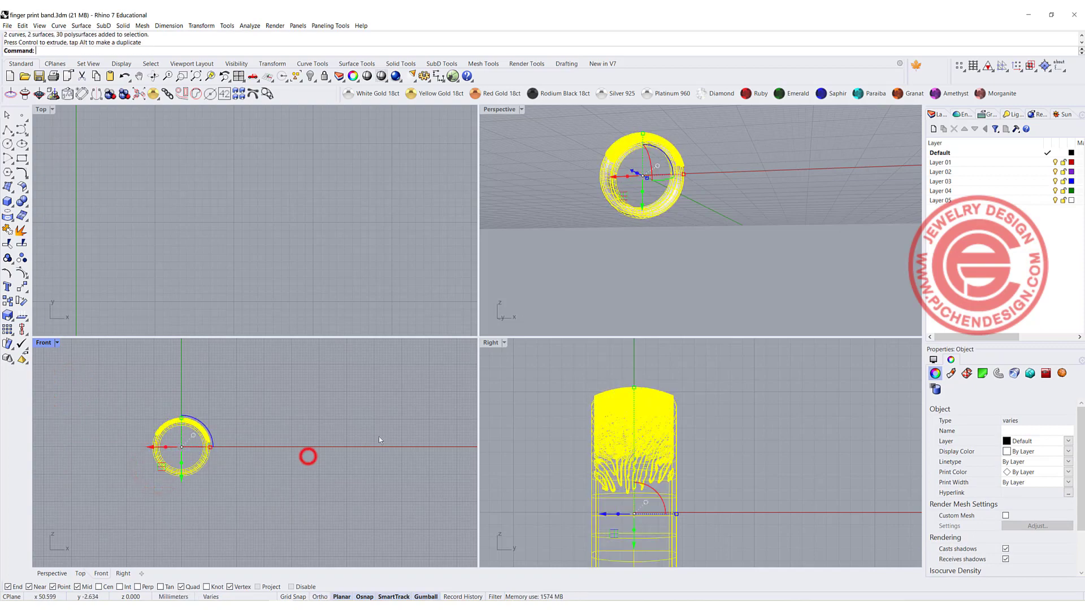
pyautogui.click(544, 121)
# Maximize the Perspective viewport and set its display mode to Rendered to view the fingerprint on the band.
pyautogui.doubleClick(500, 109)
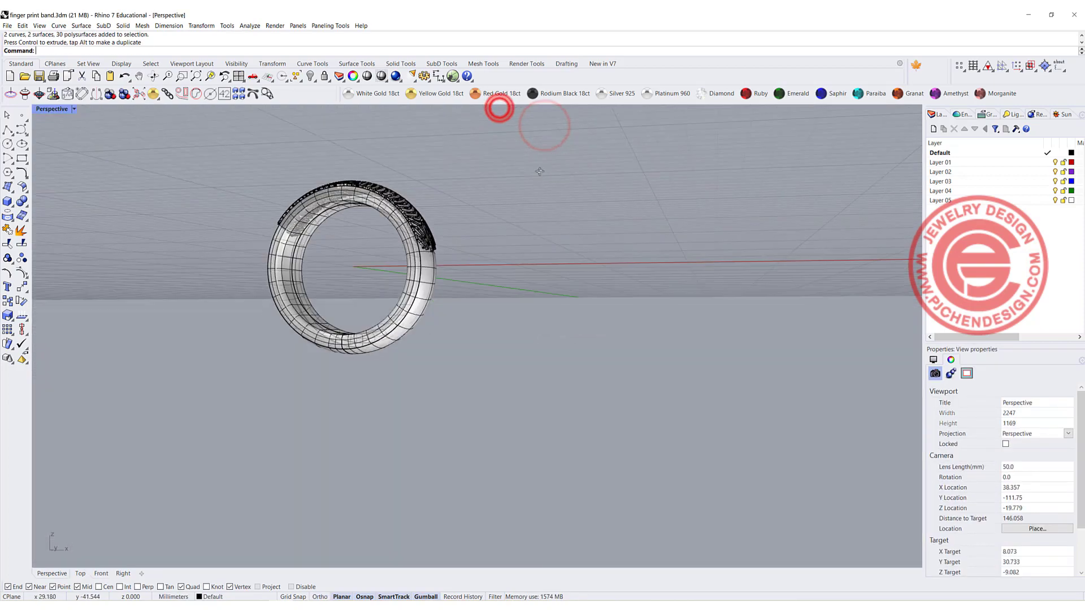
pyautogui.click(74, 109)
pyautogui.click(71, 170)
pyautogui.scroll(2, 374, 357)
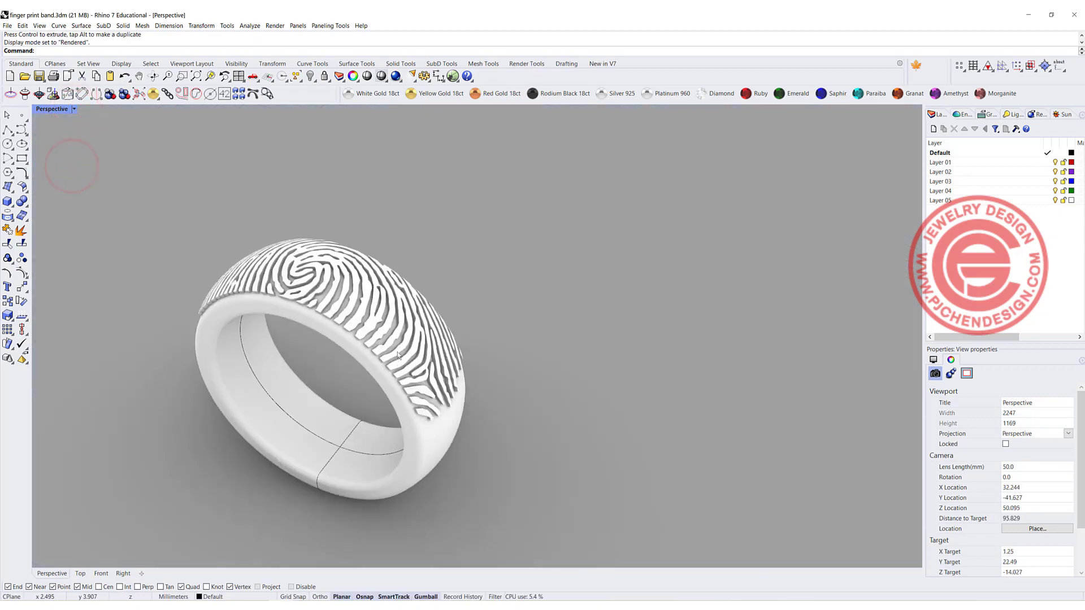
pyautogui.moveTo(470, 380)
pyautogui.mouseDown(button='right')
pyautogui.moveTo(494, 375)
pyautogui.moveTo(460, 374)
pyautogui.mouseUp(button='right')
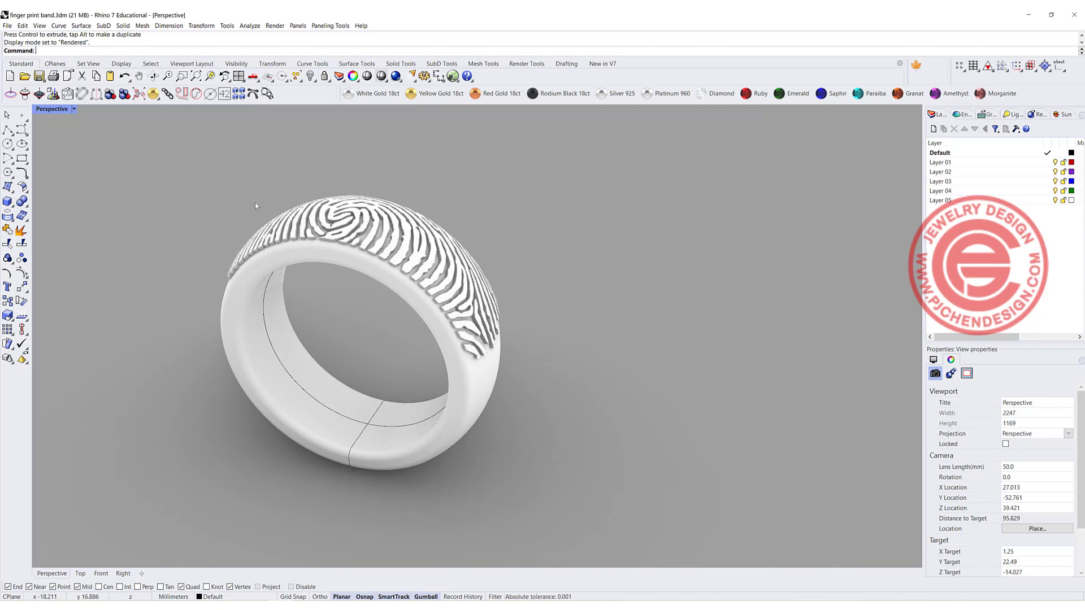
pyautogui.click(103, 159)
# Subtract all the fingerprint ridges from the swept ring body with Boolean Difference.
pyautogui.click(23, 201)
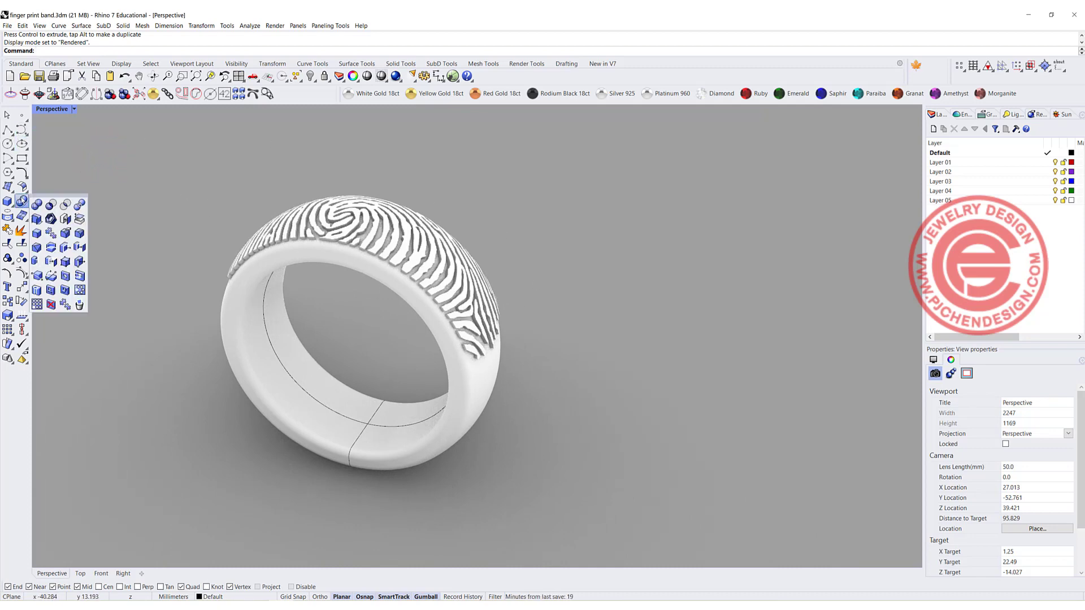
pyautogui.click(51, 205)
pyautogui.click(228, 305)
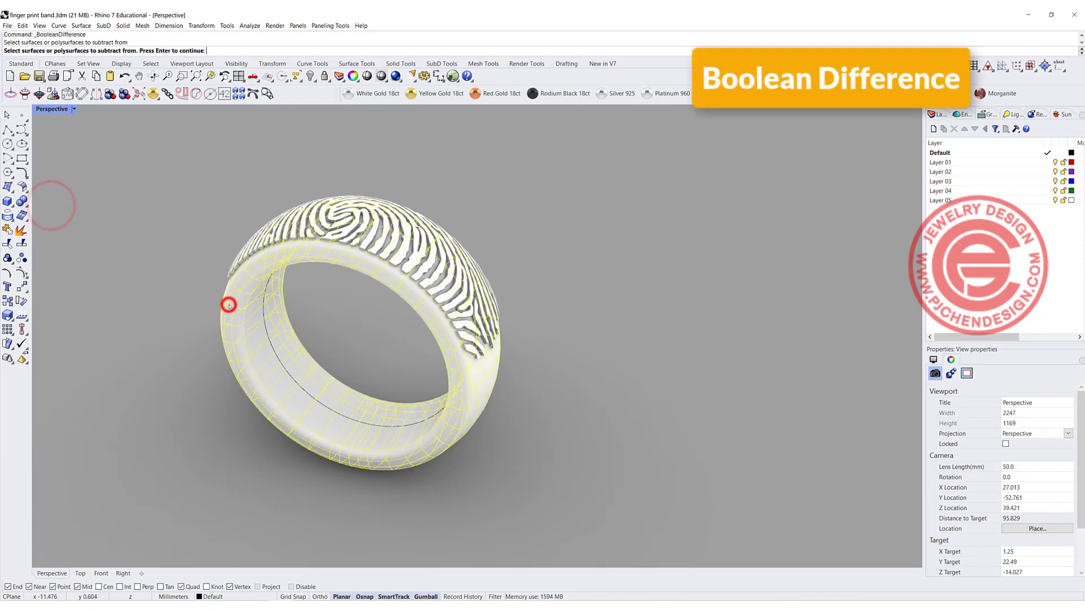
pyautogui.press('Return')
pyautogui.moveTo(192, 154); pyautogui.dragTo(531, 322)
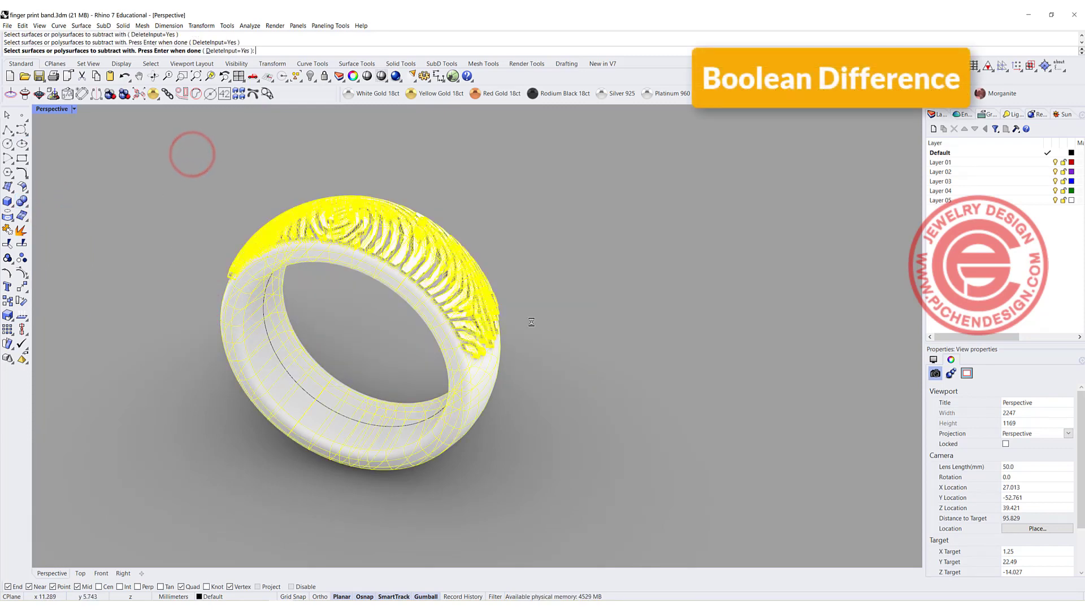
pyautogui.press('Return')
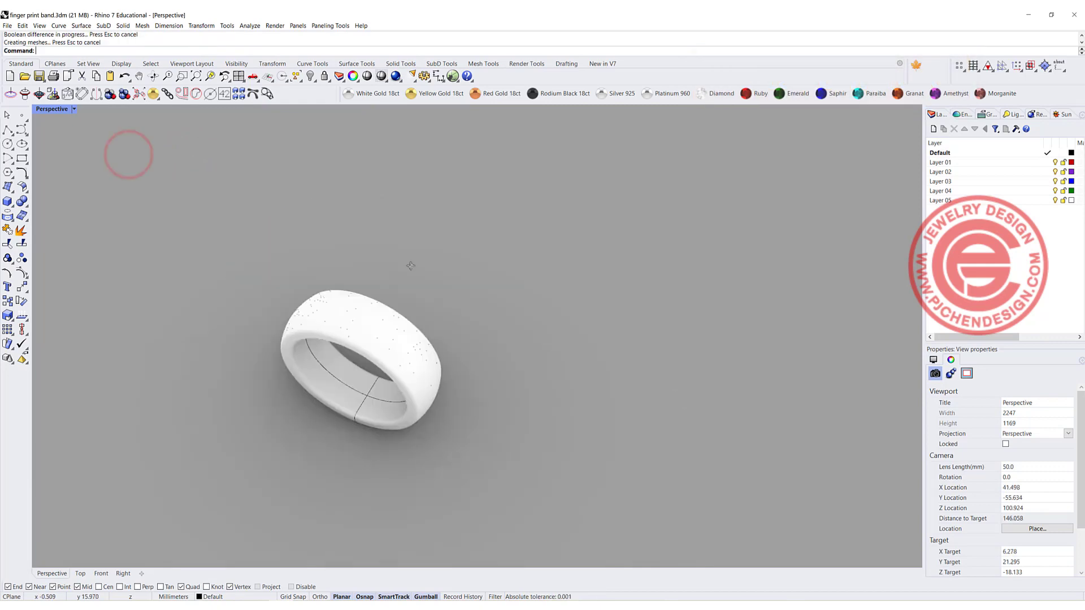
# Hide the open outer surface that covers the engraved fingerprint on the ring.
pyautogui.scroll(6, 416, 277)
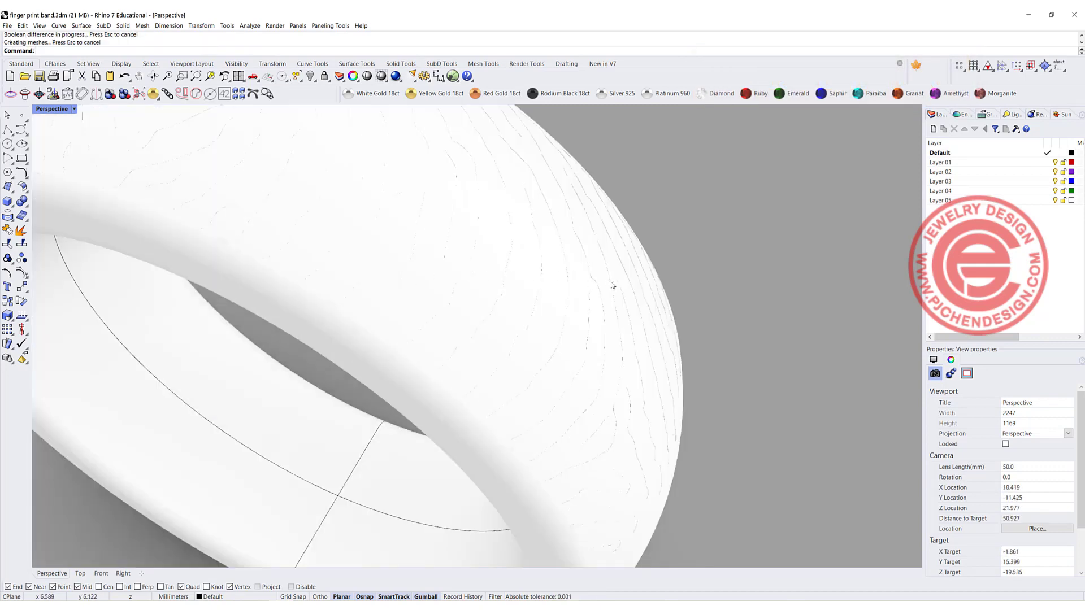
pyautogui.moveTo(610, 285); pyautogui.dragTo(629, 282, button='right')
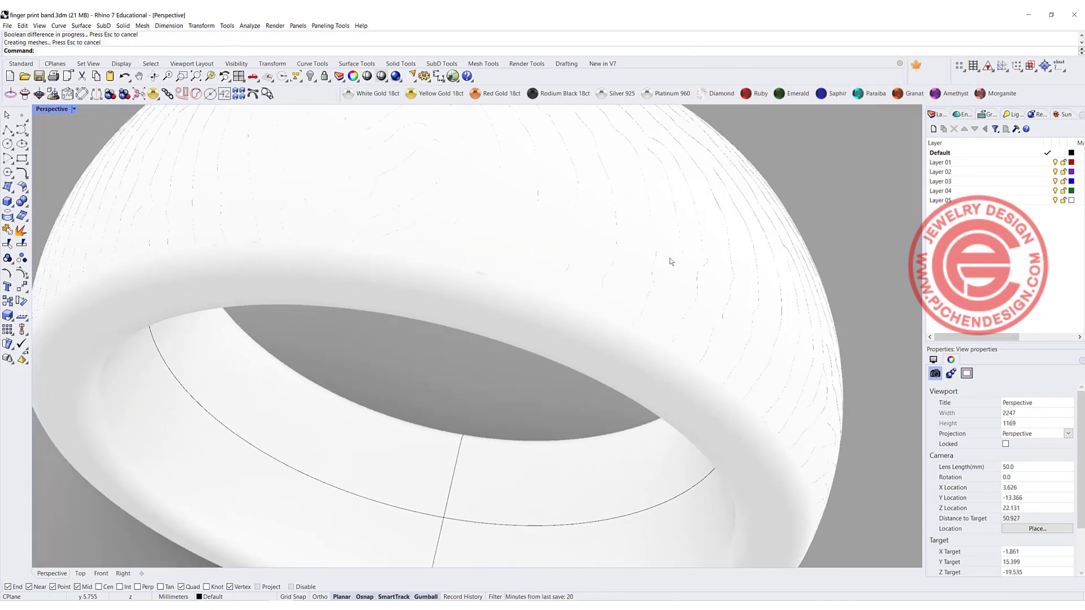
pyautogui.click(670, 260)
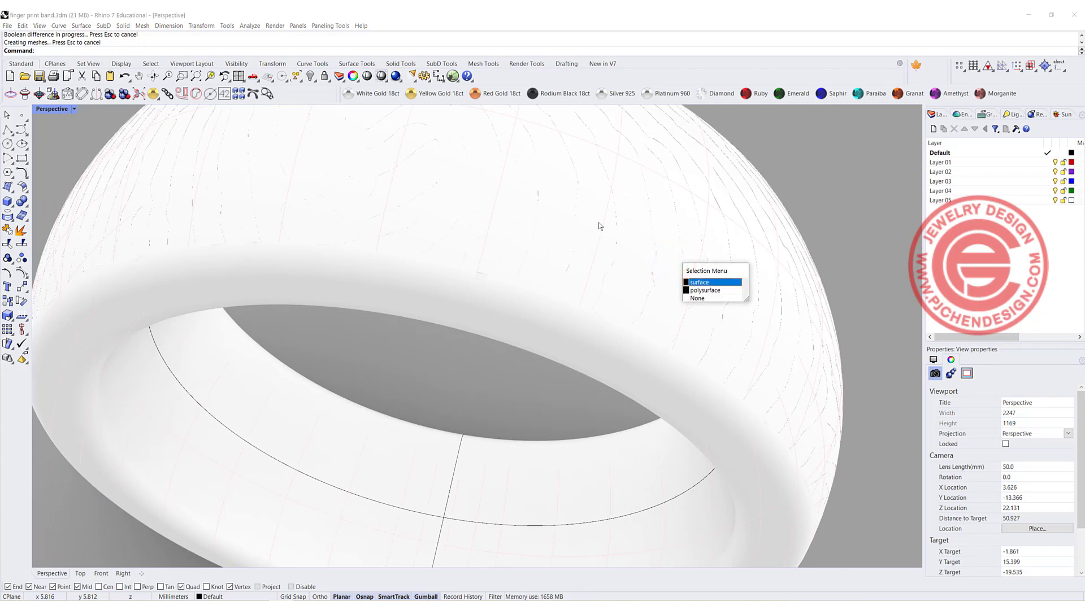
pyautogui.click(701, 283)
pyautogui.click(310, 76)
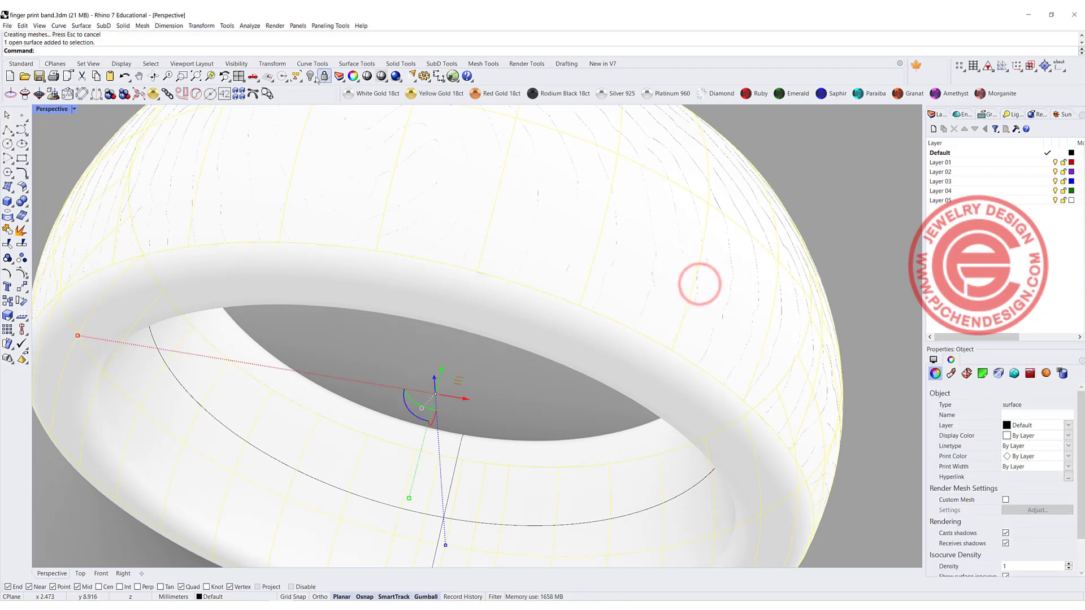
pyautogui.scroll(-5, 722, 247)
pyautogui.moveTo(722, 246); pyautogui.dragTo(451, 198, button='right')
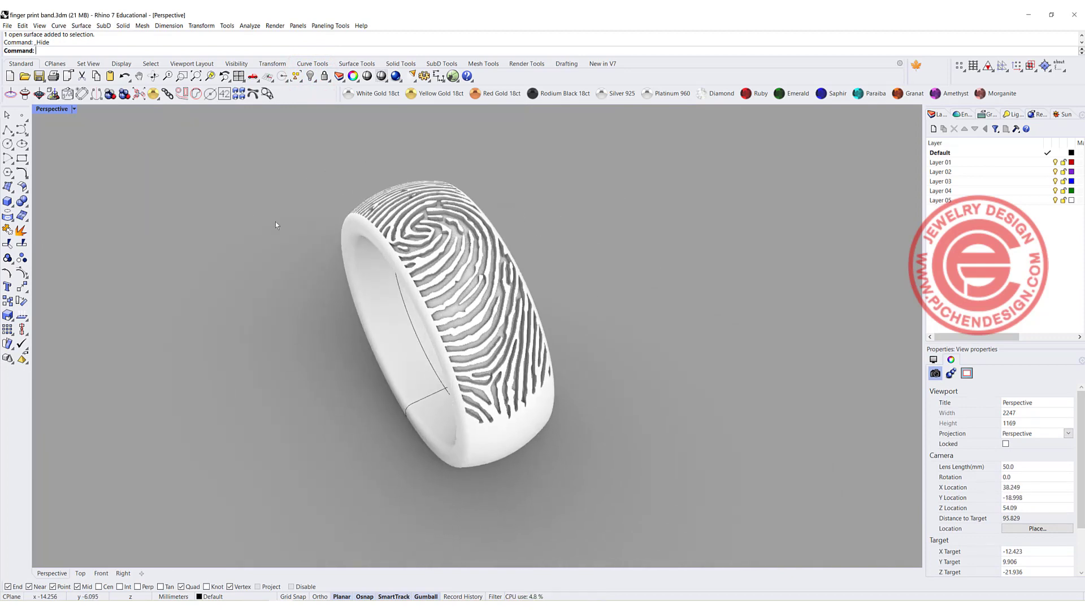
# Apply the Yellow Gold 18ct material to the engraved ring and inspect the fingerprint grooves.
pyautogui.scroll(5, 450, 292)
pyautogui.moveTo(515, 310); pyautogui.dragTo(581, 235, button='right')
pyautogui.click(581, 234)
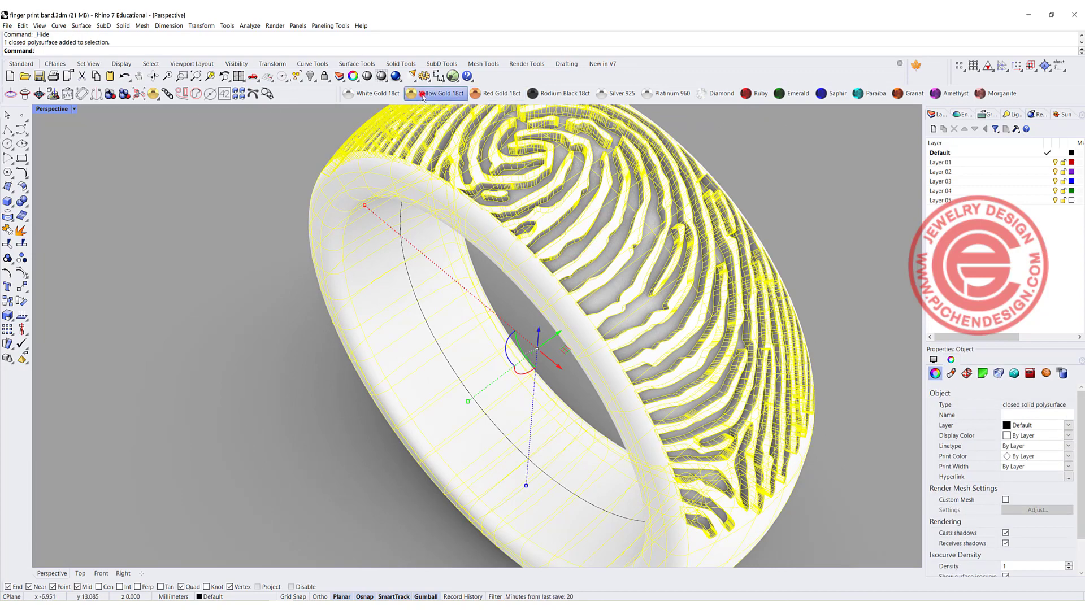
pyautogui.click(421, 93)
pyautogui.click(184, 213)
pyautogui.moveTo(627, 244); pyautogui.dragTo(482, 239, button='right')
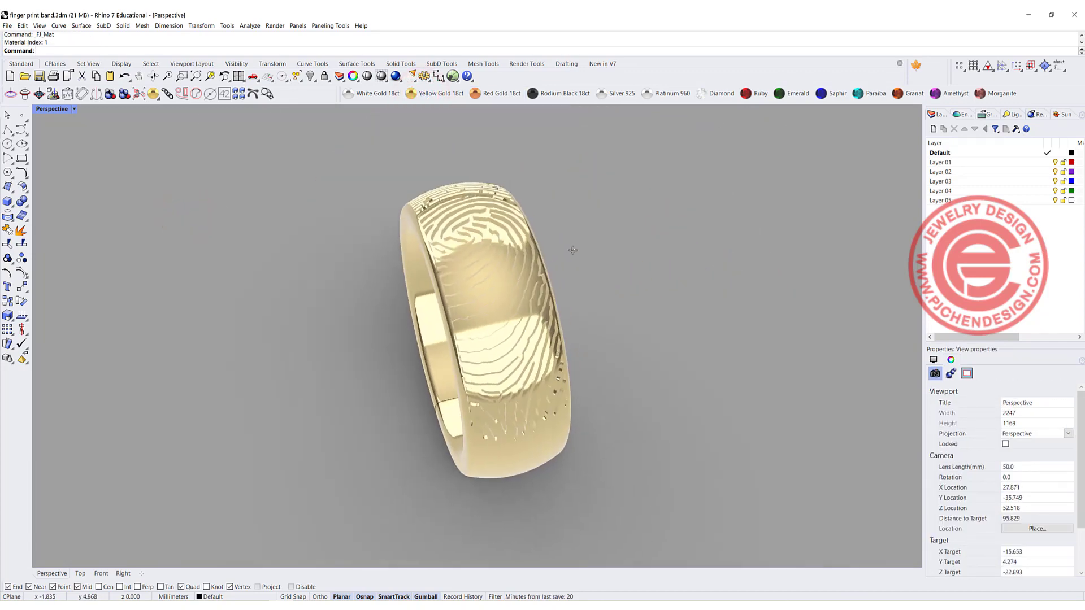
pyautogui.scroll(-4, 484, 242)
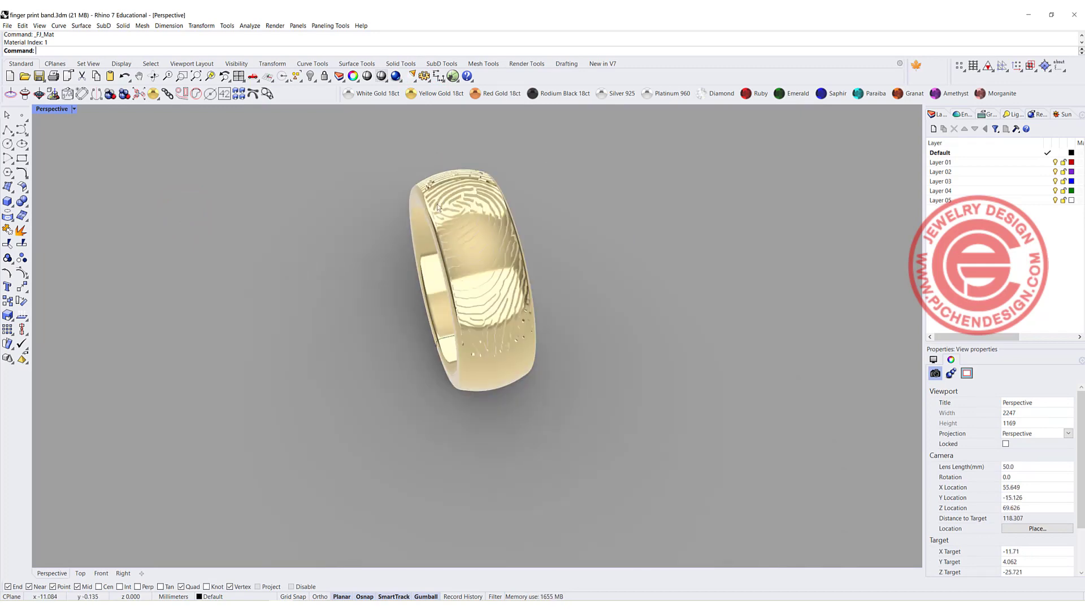
pyautogui.scroll(8, 483, 344)
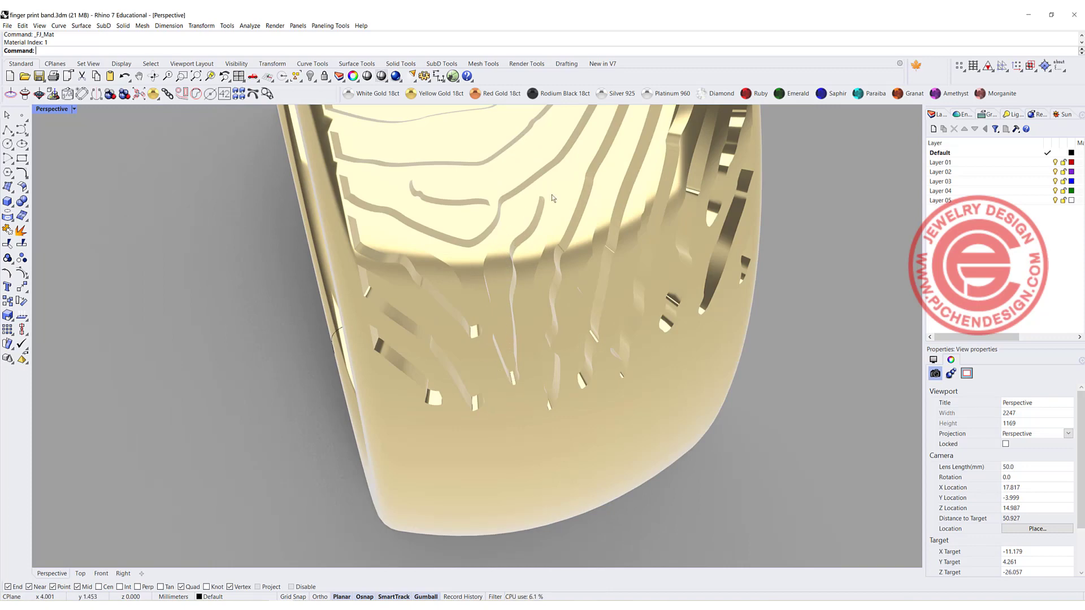
pyautogui.scroll(-12, 544, 330)
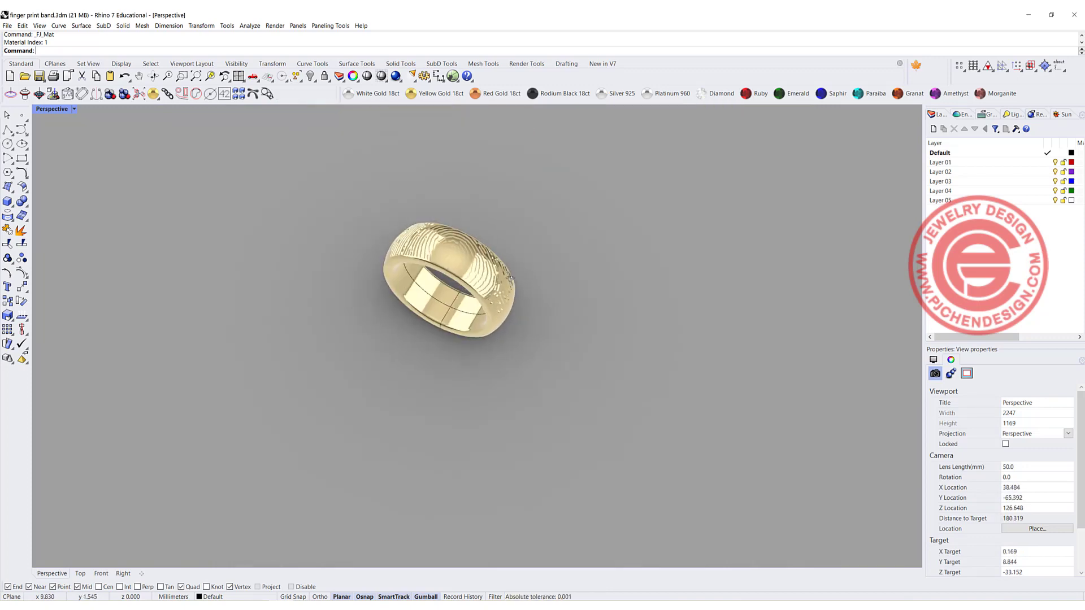
pyautogui.scroll(2, 270, 208)
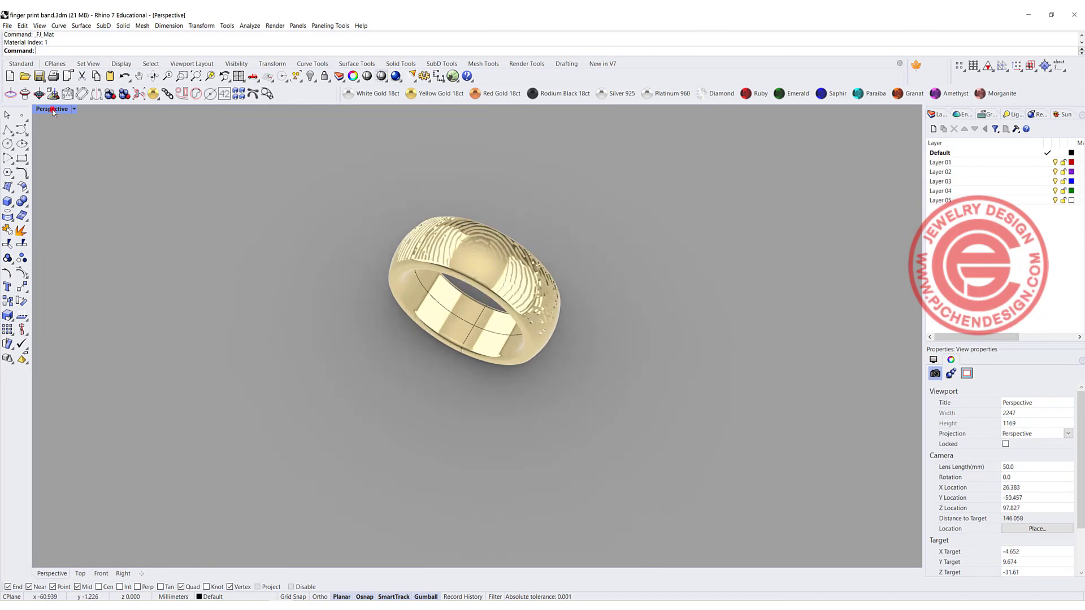
# Restore the four-viewport layout, select the finished ring polysurface and save the file.
pyautogui.doubleClick(52, 110)
pyautogui.scroll(-2, 667, 283)
pyautogui.click(688, 218)
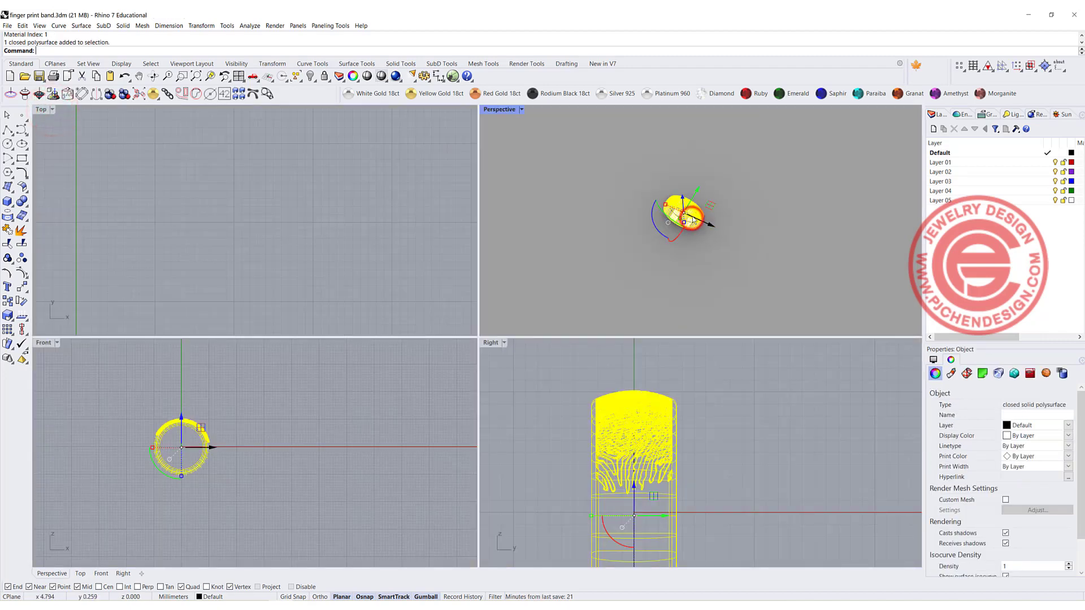
pyautogui.scroll(10, 683, 218)
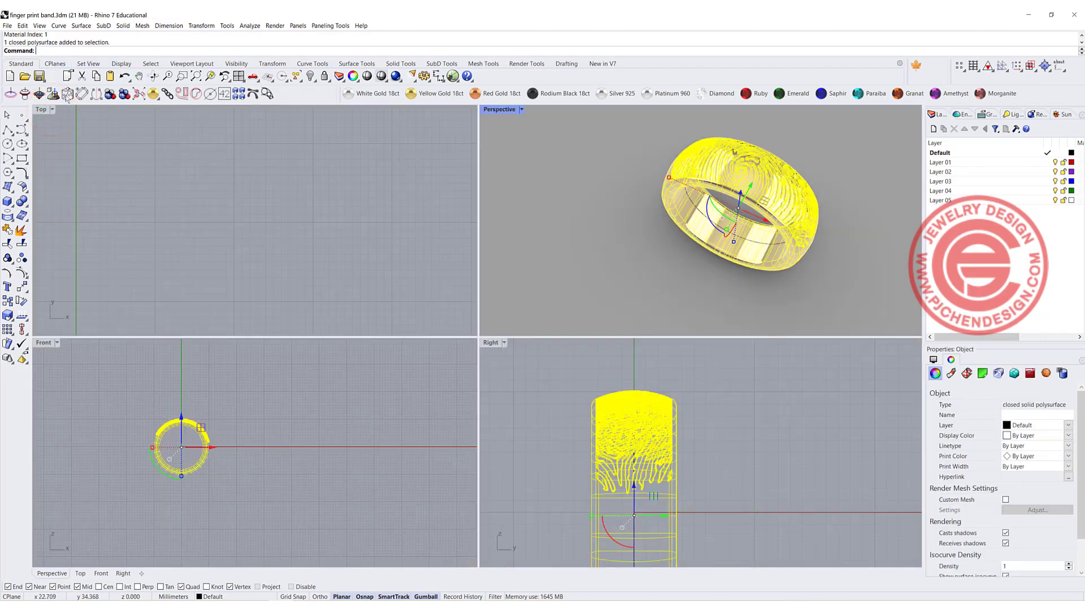
pyautogui.hotkey('ctrl', 's')
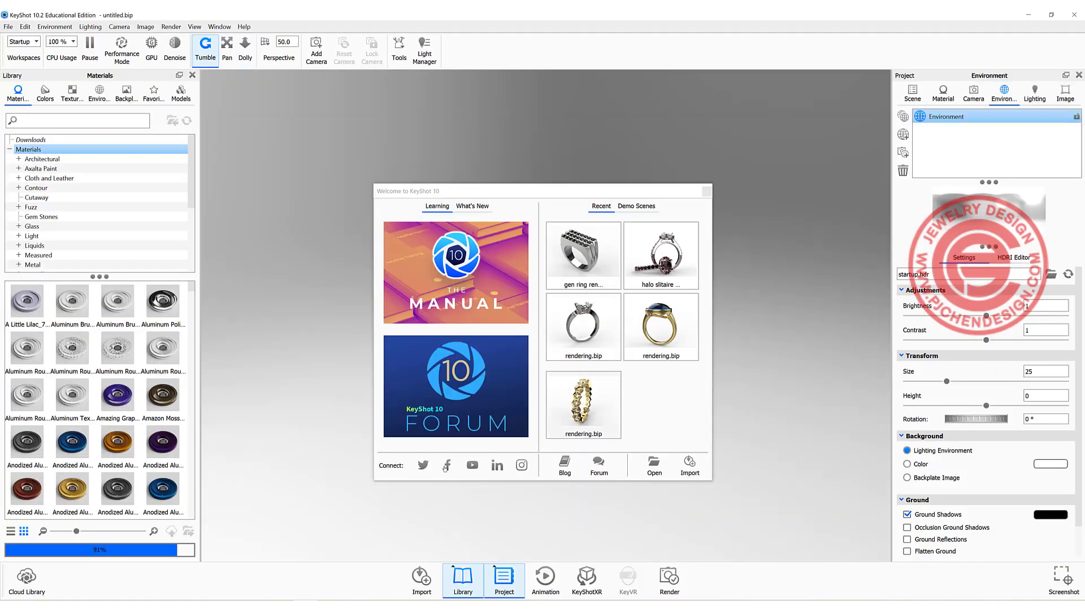
# Switch to KeyShot and import finger print band.3dm into the Default model set, centered, snapped to ground, with Z up.
pyautogui.click(417, 577)
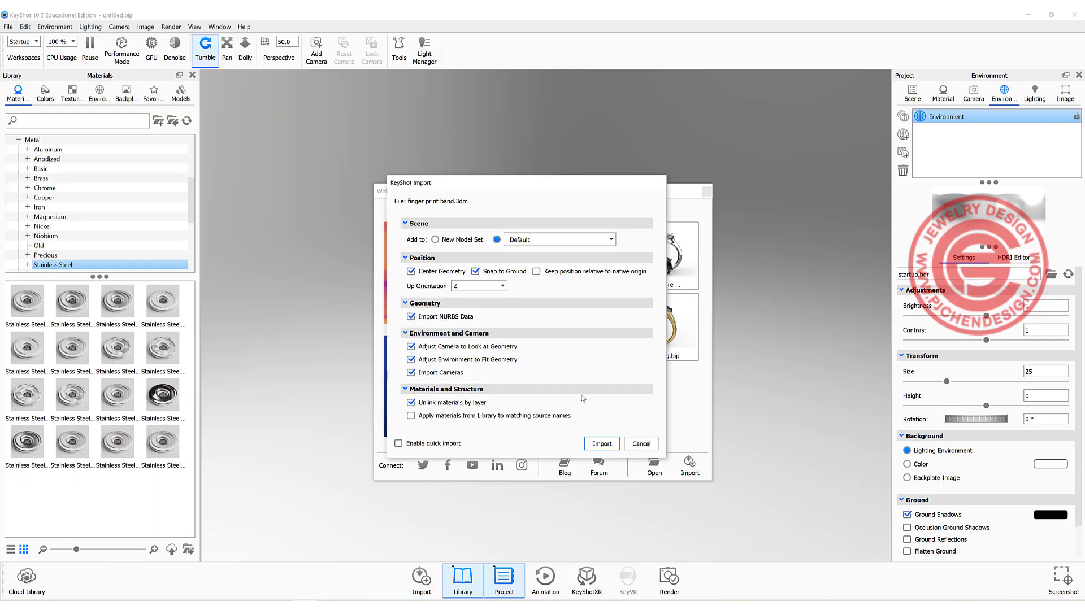
pyautogui.click(602, 444)
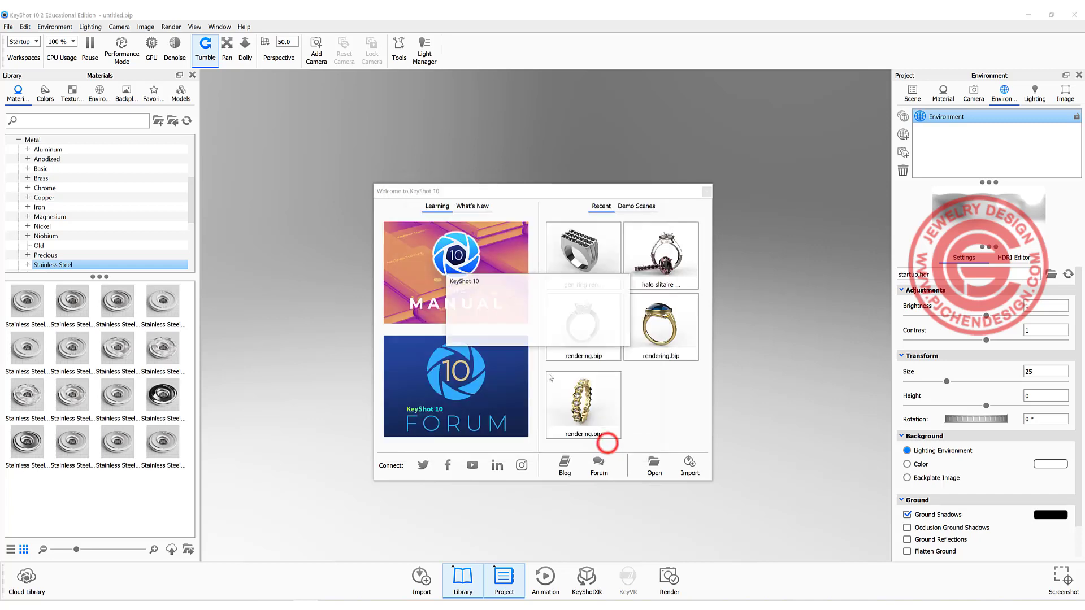
pyautogui.rightClick(741, 235)
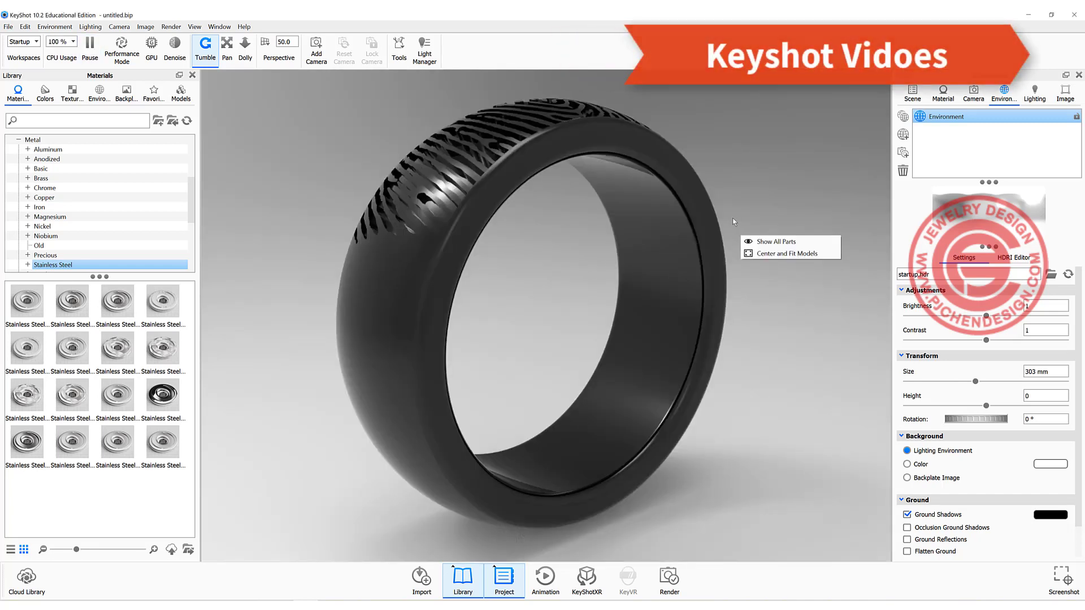
pyautogui.click(579, 214)
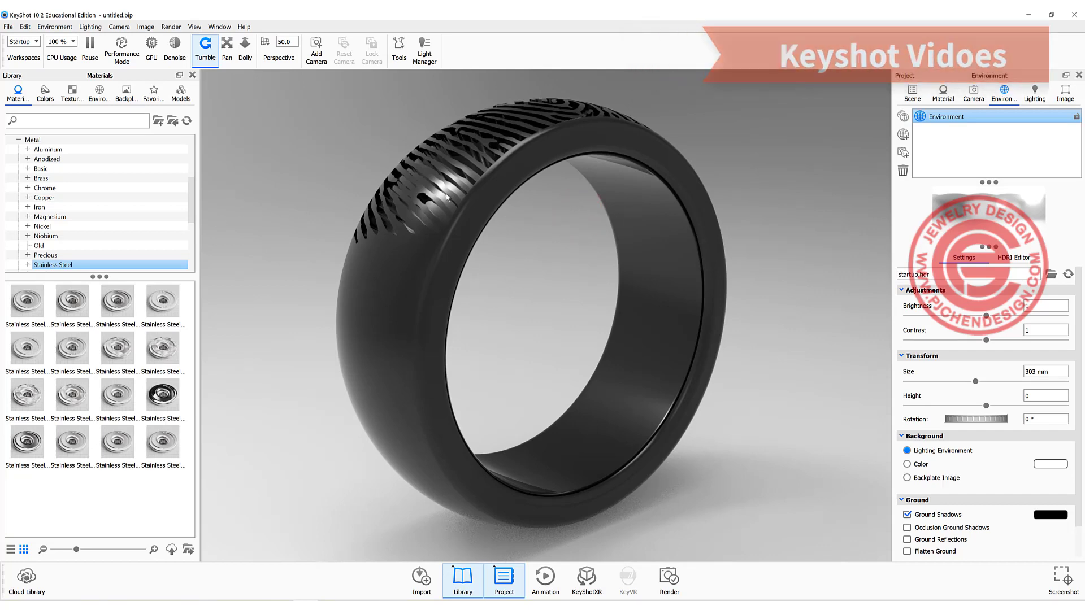
# Turn the ring so the fingerprint faces the camera and light it with a multi-panel studio environment from the library.
pyautogui.scroll(4, 561, 238)
pyautogui.scroll(-5, 562, 239)
pyautogui.scroll(-4, 561, 238)
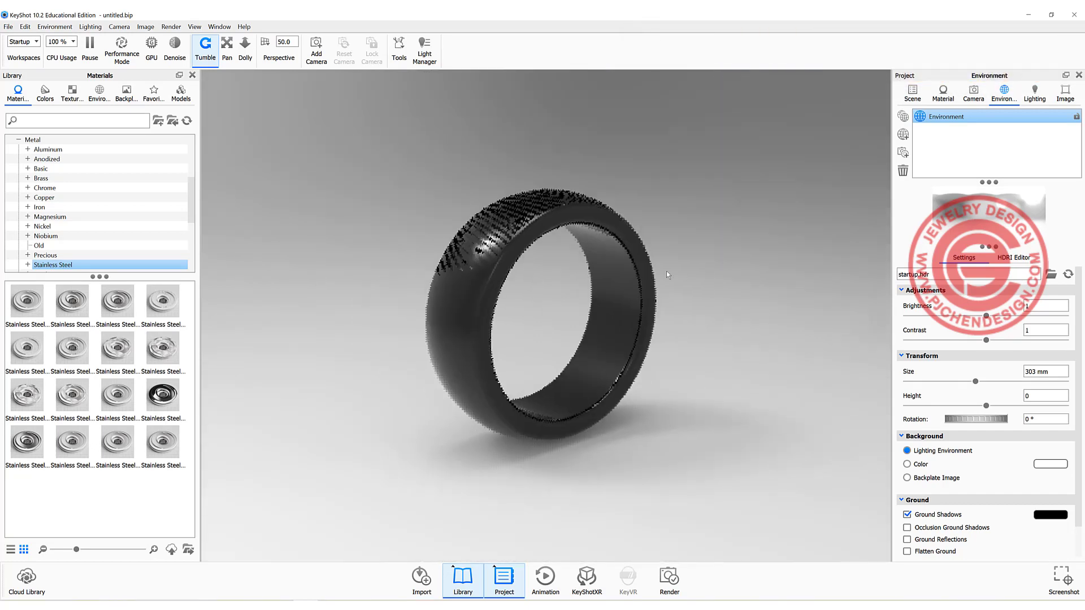
pyautogui.moveTo(705, 271); pyautogui.dragTo(652, 377)
pyautogui.moveTo(498, 350); pyautogui.dragTo(559, 283)
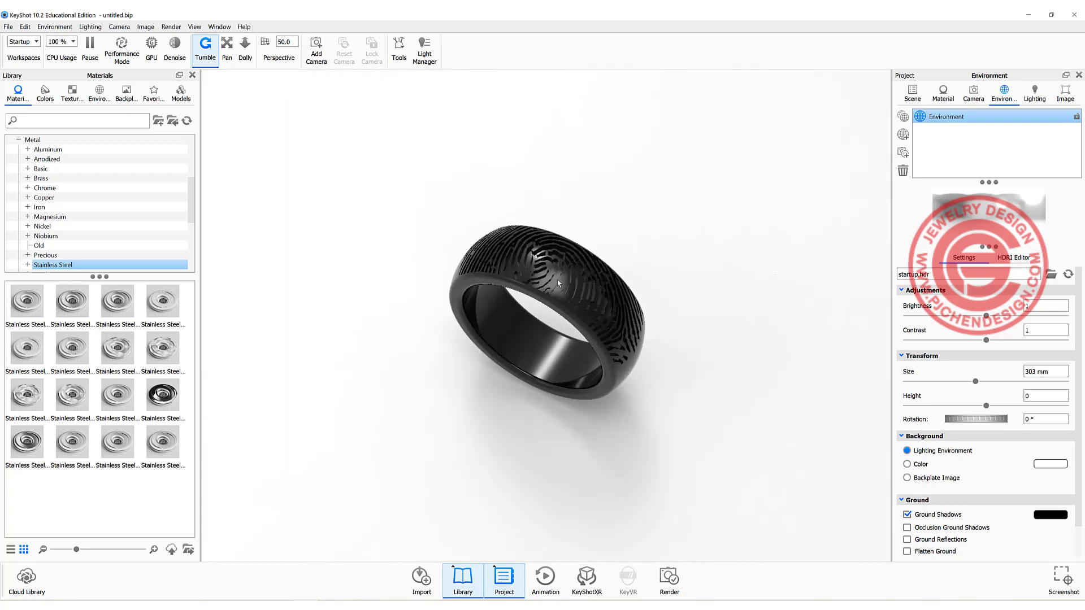
pyautogui.scroll(3, 553, 280)
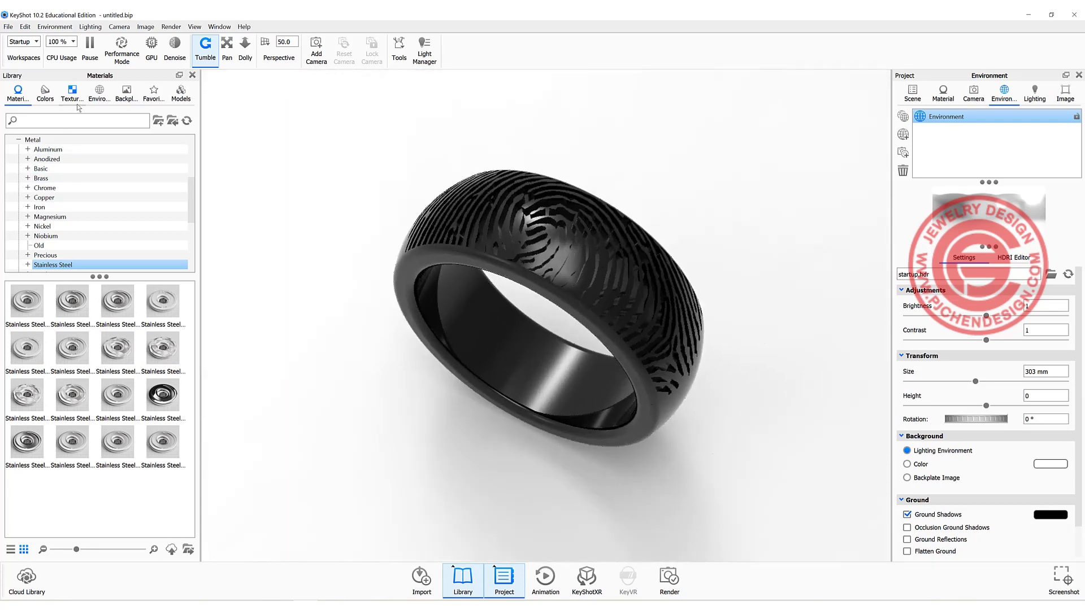
pyautogui.click(99, 92)
pyautogui.moveTo(144, 369); pyautogui.dragTo(249, 319)
# Apply the Gold 24k Polished material from the Precious metals to the ring.
pyautogui.click(16, 94)
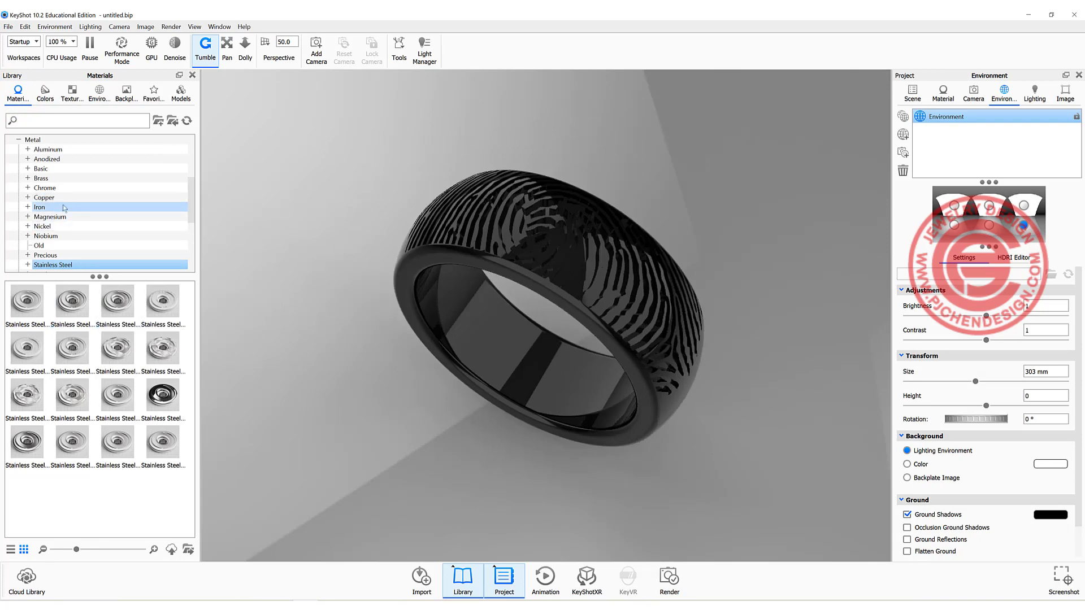
pyautogui.click(49, 256)
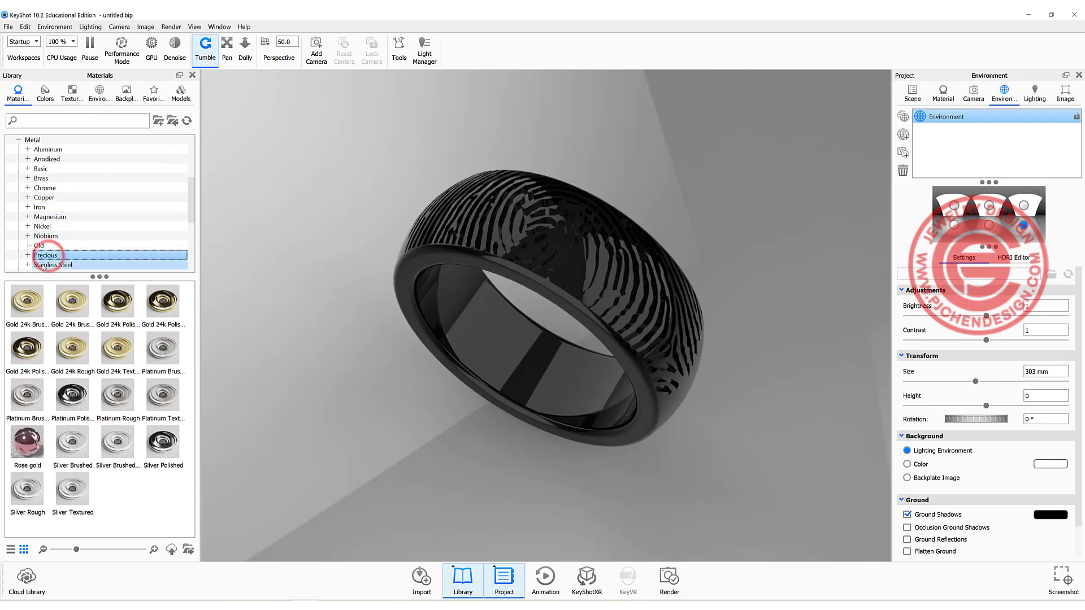
pyautogui.click(27, 255)
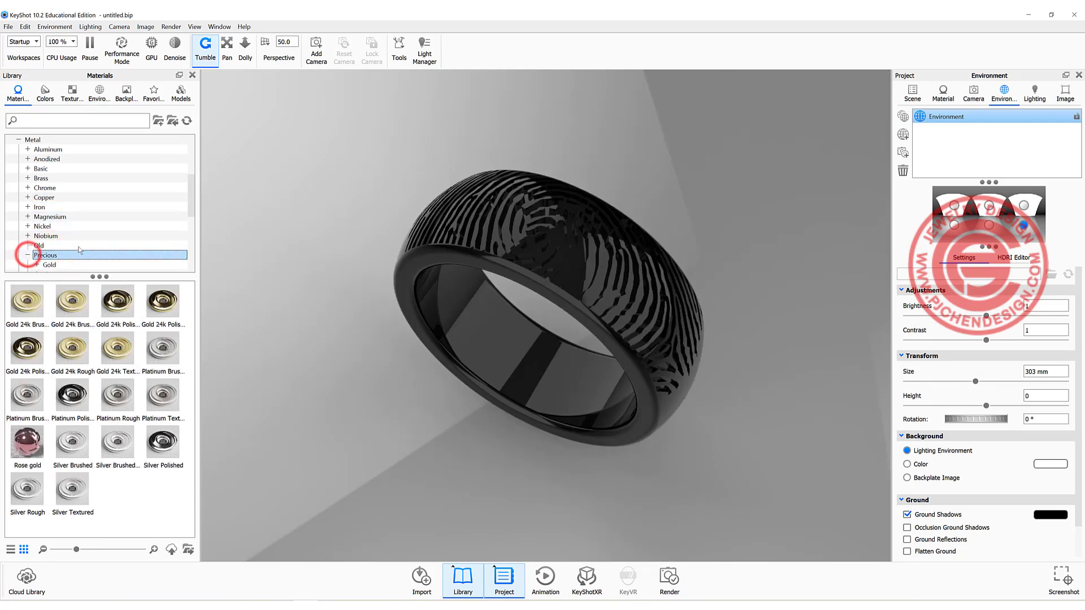
pyautogui.click(62, 264)
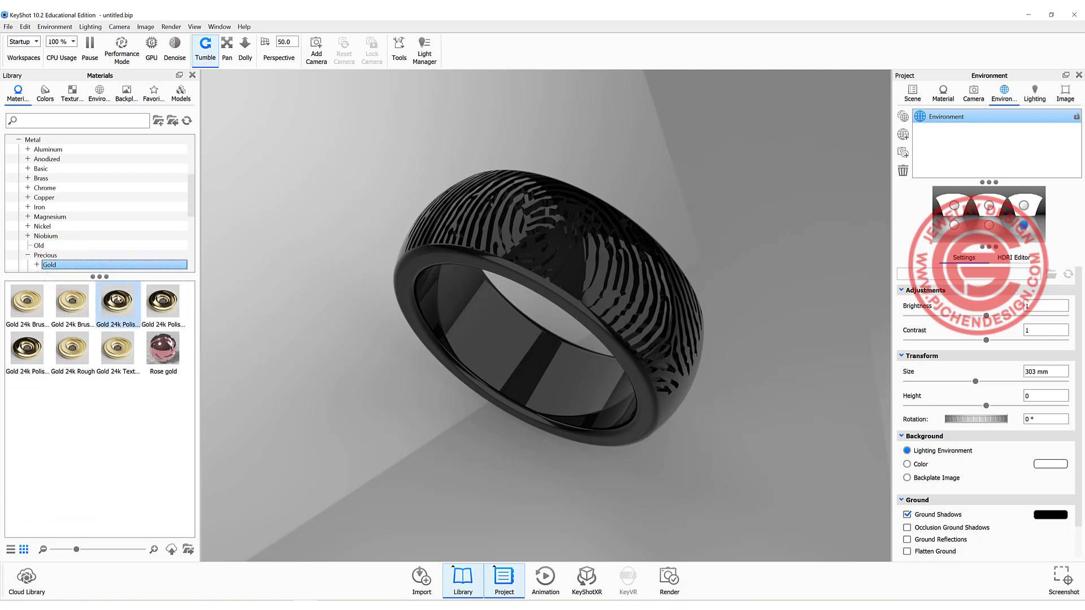
pyautogui.moveTo(116, 299)
pyautogui.moveTo(117, 299); pyautogui.dragTo(460, 277)
pyautogui.click(358, 259)
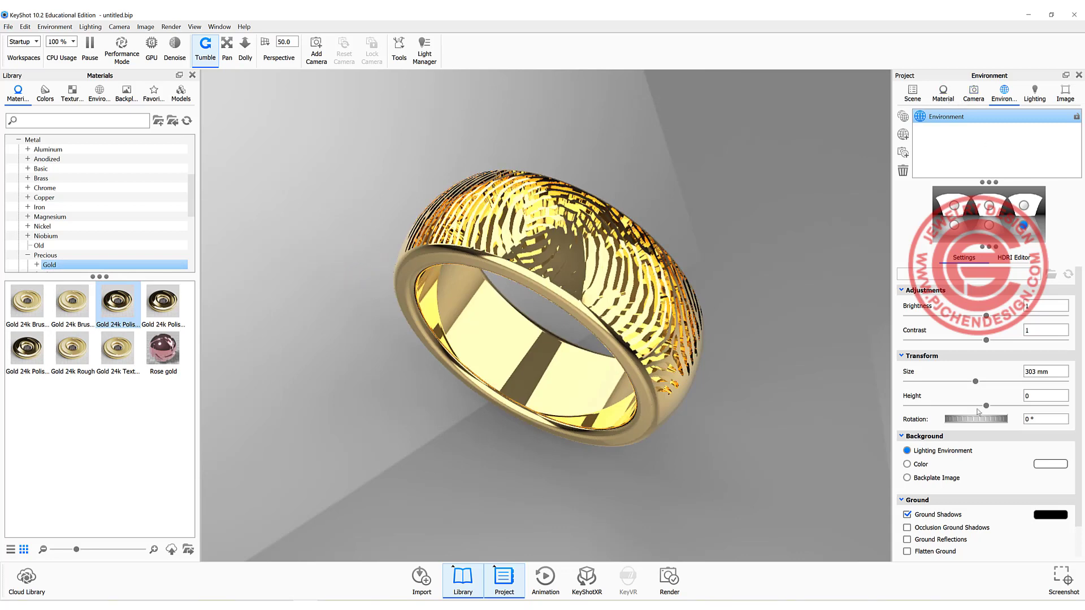
# Set the environment background to a plain white color and view the engraved fingerprint up close.
pyautogui.click(907, 464)
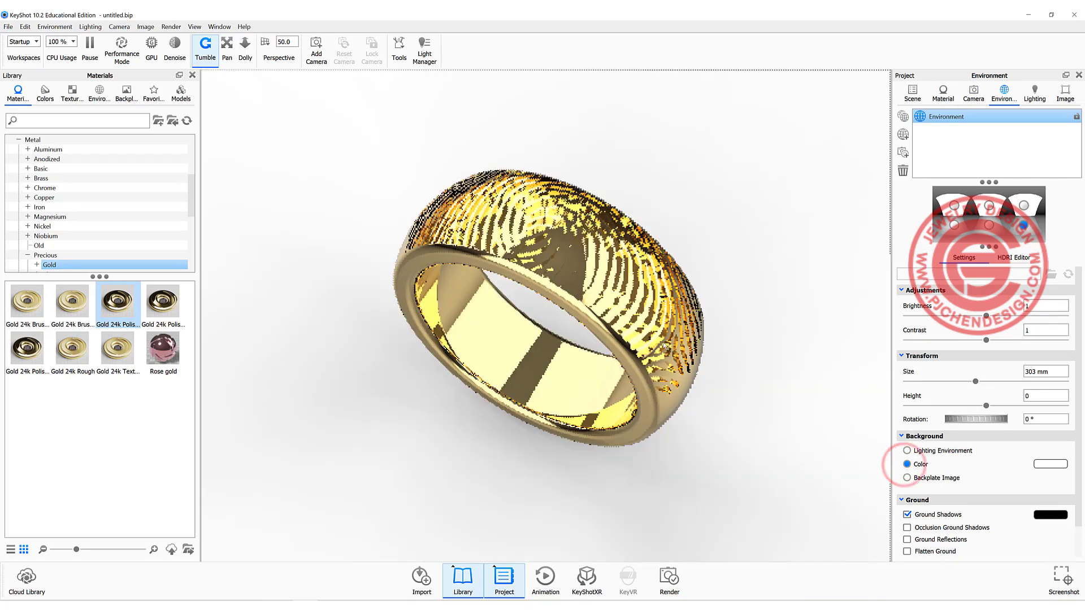
pyautogui.moveTo(756, 378)
pyautogui.mouseDown()
pyautogui.moveTo(770, 375)
pyautogui.moveTo(726, 380)
pyautogui.moveTo(802, 388)
pyautogui.moveTo(666, 316)
pyautogui.moveTo(579, 253)
pyautogui.mouseUp()
pyautogui.scroll(4, 580, 255)
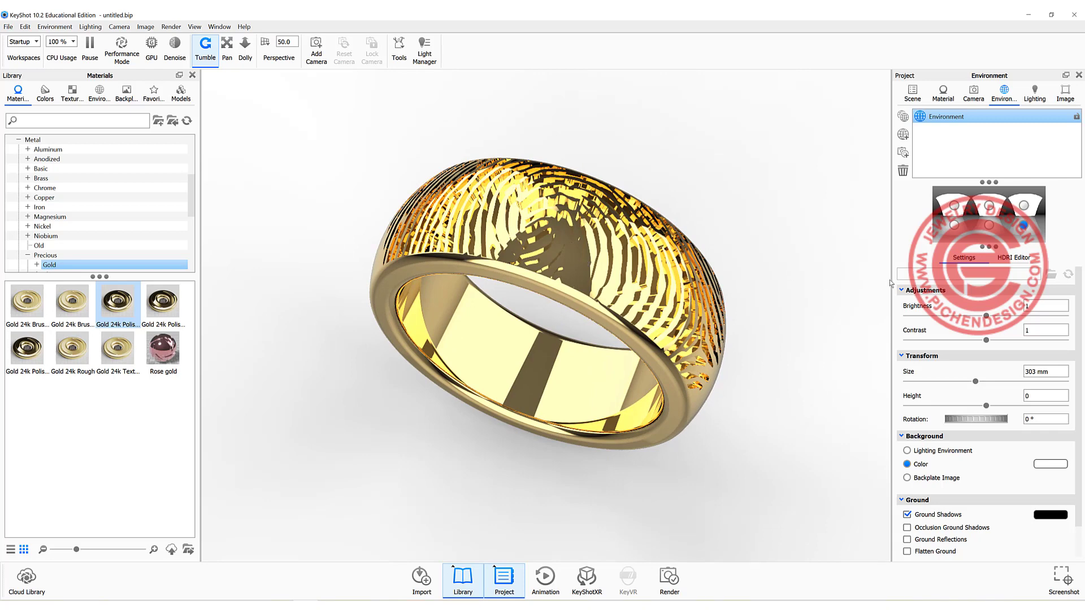
pyautogui.click(603, 233)
# Select the finger print band model in the scene and set its Rounded Edges radius to 0.05 mm.
pyautogui.click(912, 93)
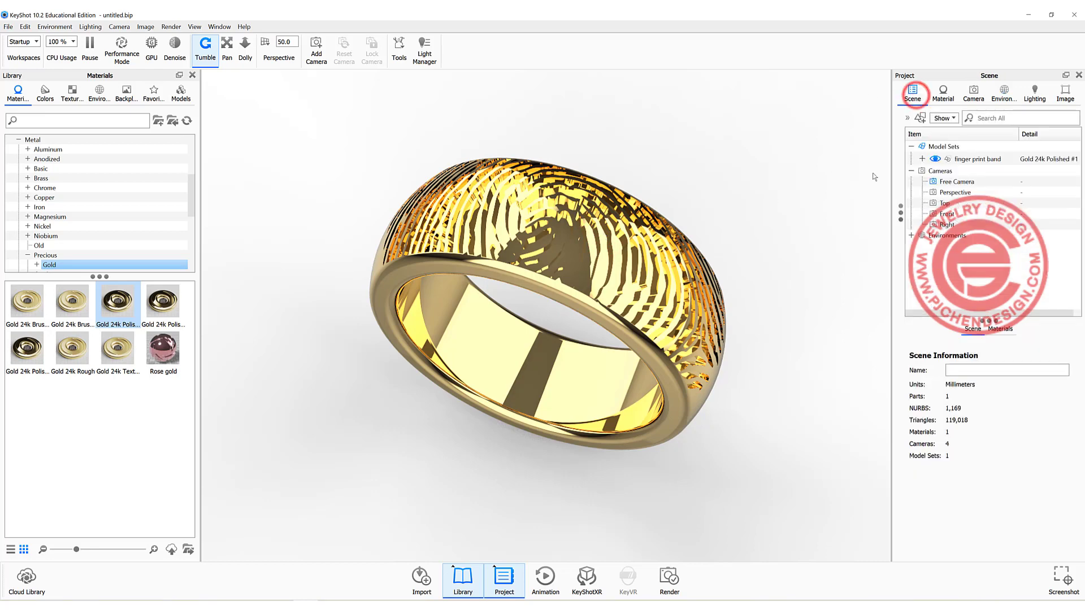
pyautogui.click(970, 161)
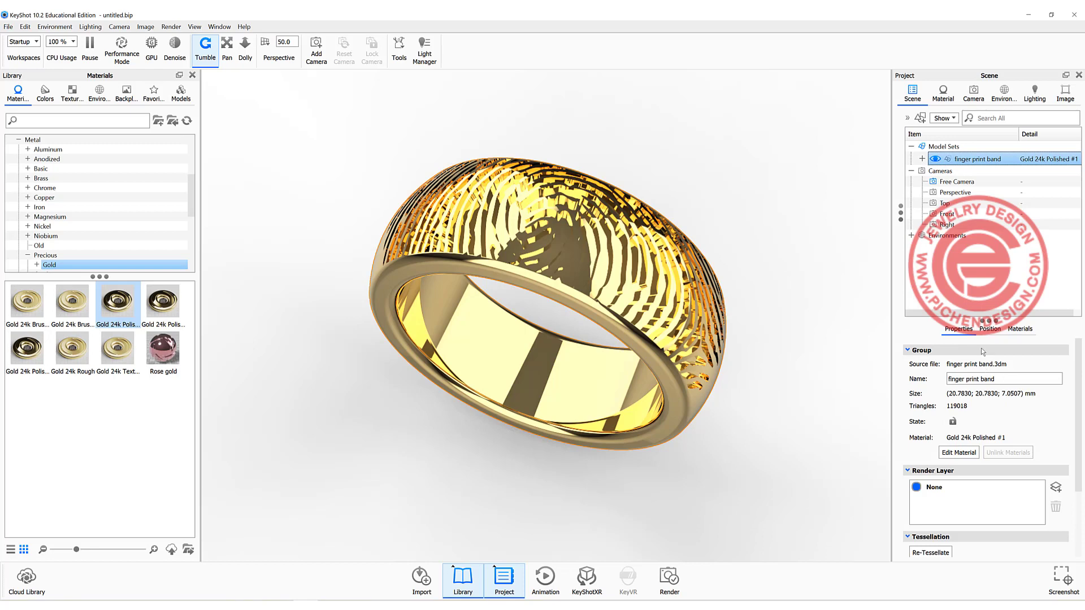
pyautogui.scroll(-3, 981, 348)
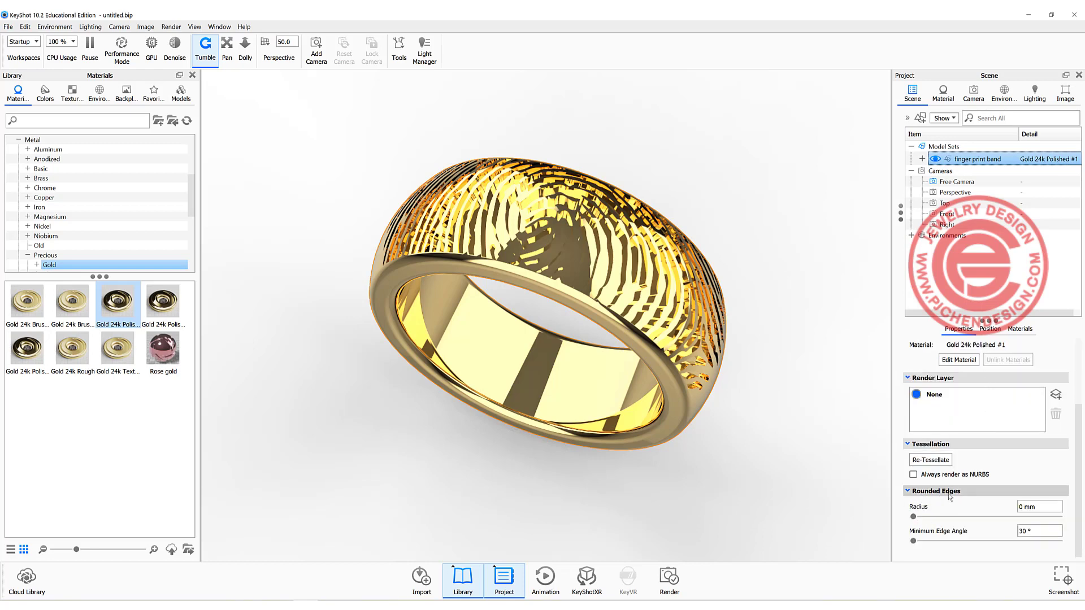
pyautogui.click(1039, 507)
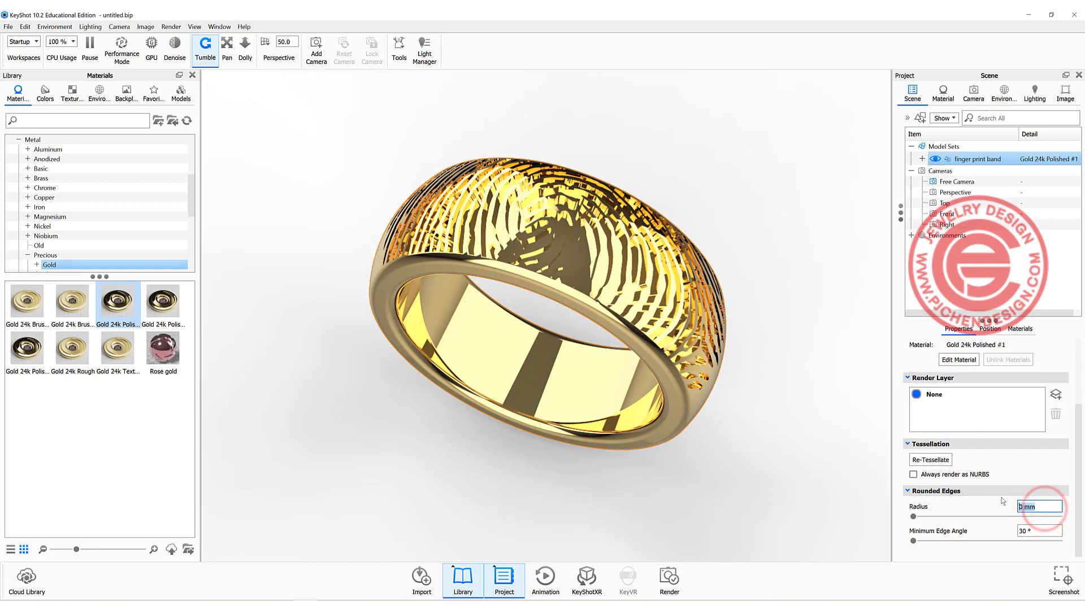
pyautogui.write('0.05')
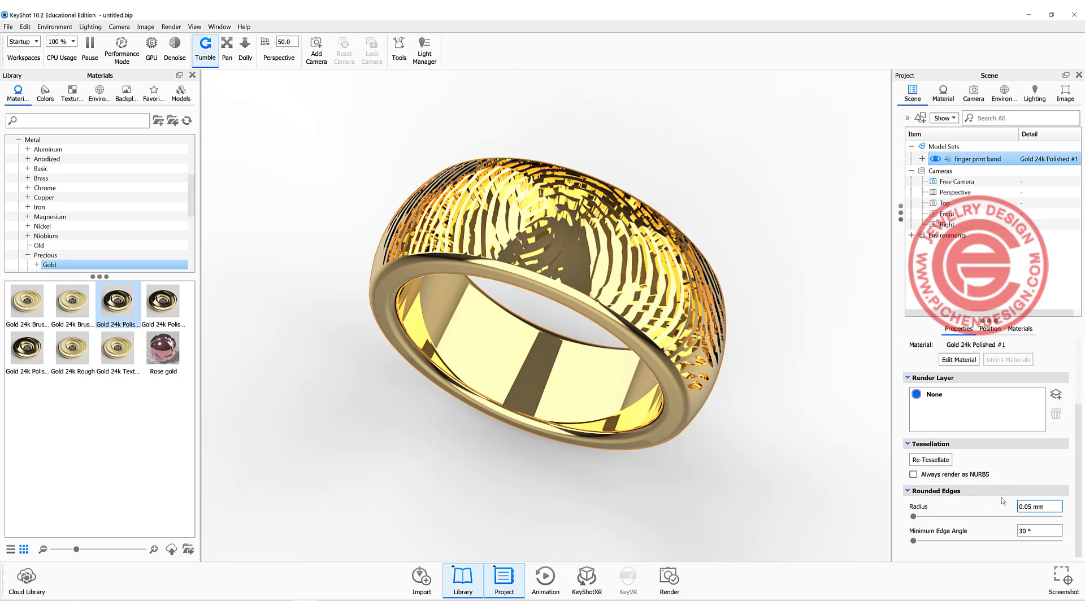
pyautogui.press('Return')
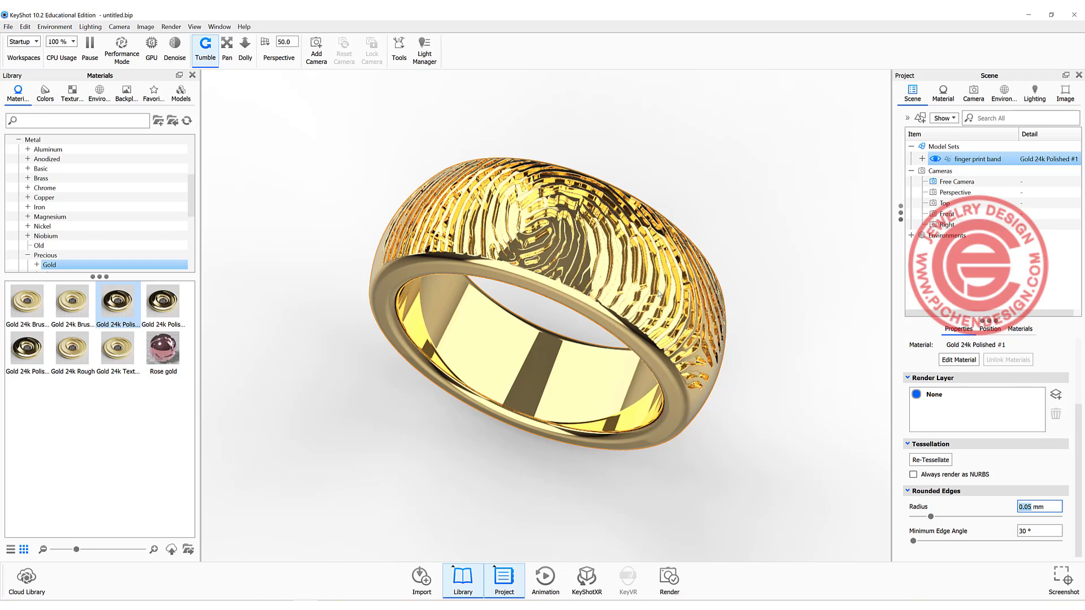
# Replace the ring's material with Silver Polished from the Precious metals.
pyautogui.moveTo(772, 352); pyautogui.dragTo(659, 291)
pyautogui.scroll(3, 649, 305)
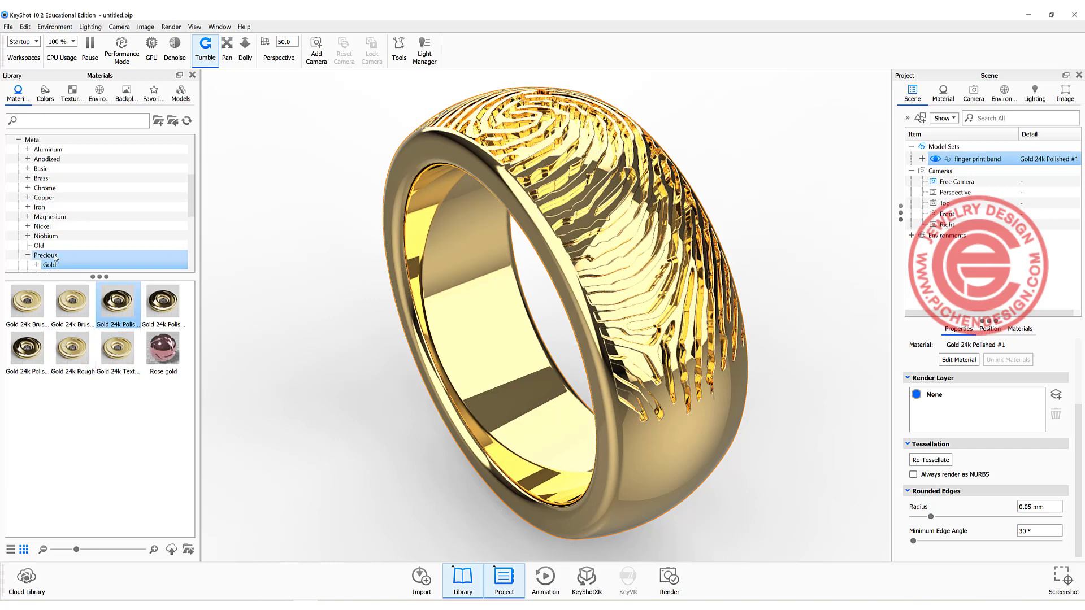
pyautogui.scroll(-3, 57, 259)
pyautogui.click(51, 207)
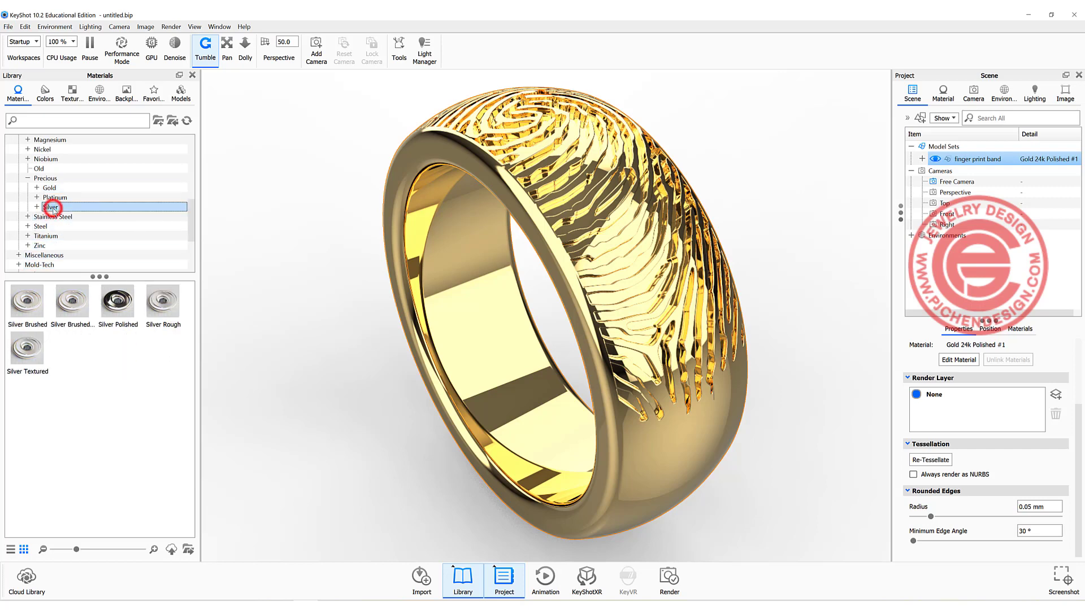
pyautogui.moveTo(115, 301); pyautogui.dragTo(474, 341)
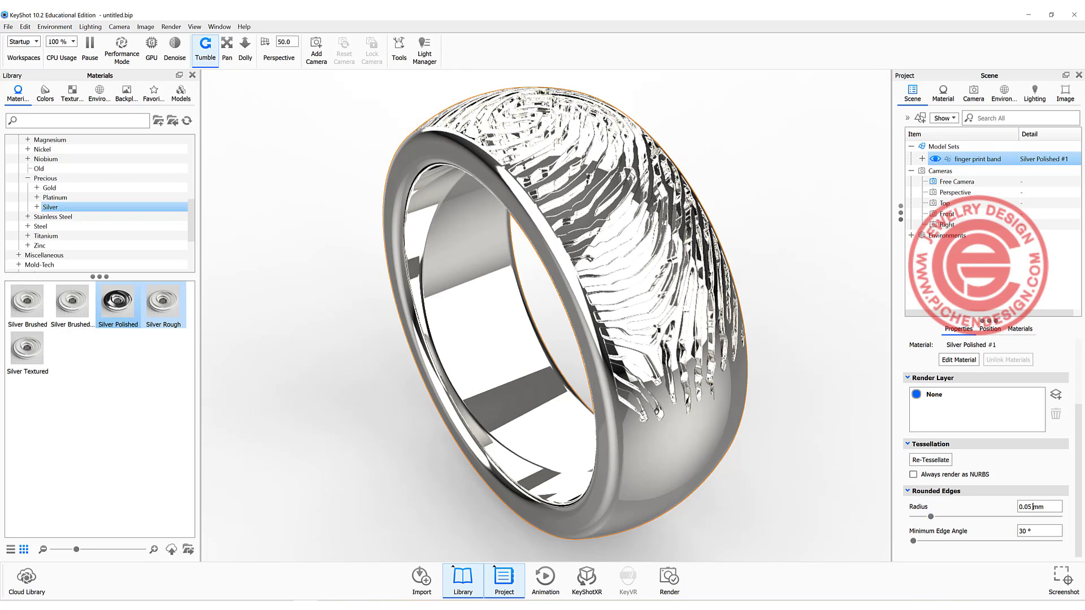
# Set the ring's Rounded Edges radius to 0.1 mm.
pyautogui.doubleClick(1030, 507)
pyautogui.write('0.1')
pyautogui.press('Return')
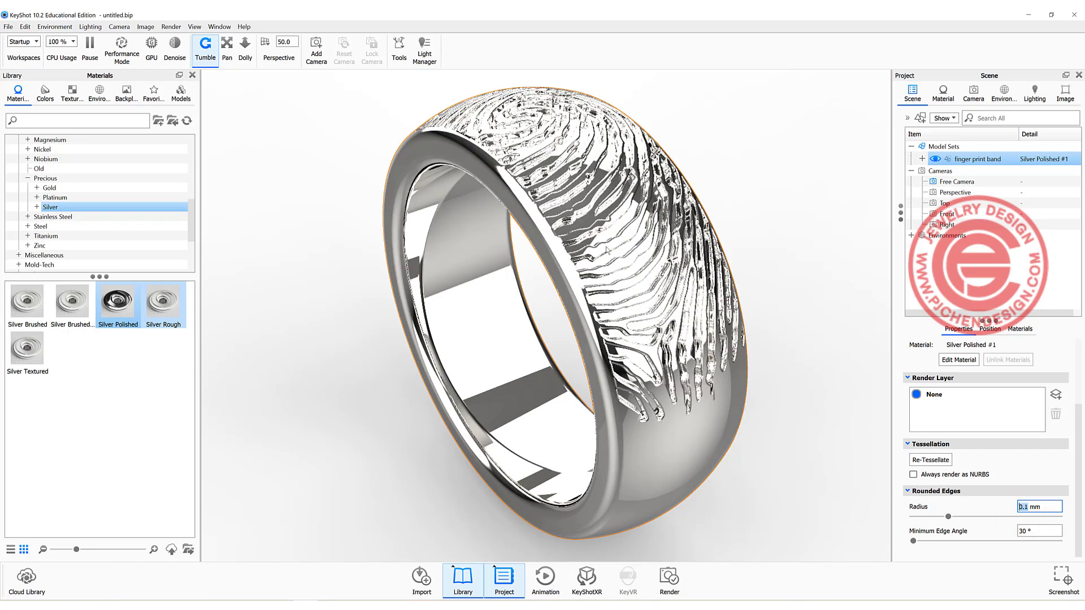
pyautogui.moveTo(815, 299); pyautogui.dragTo(686, 352)
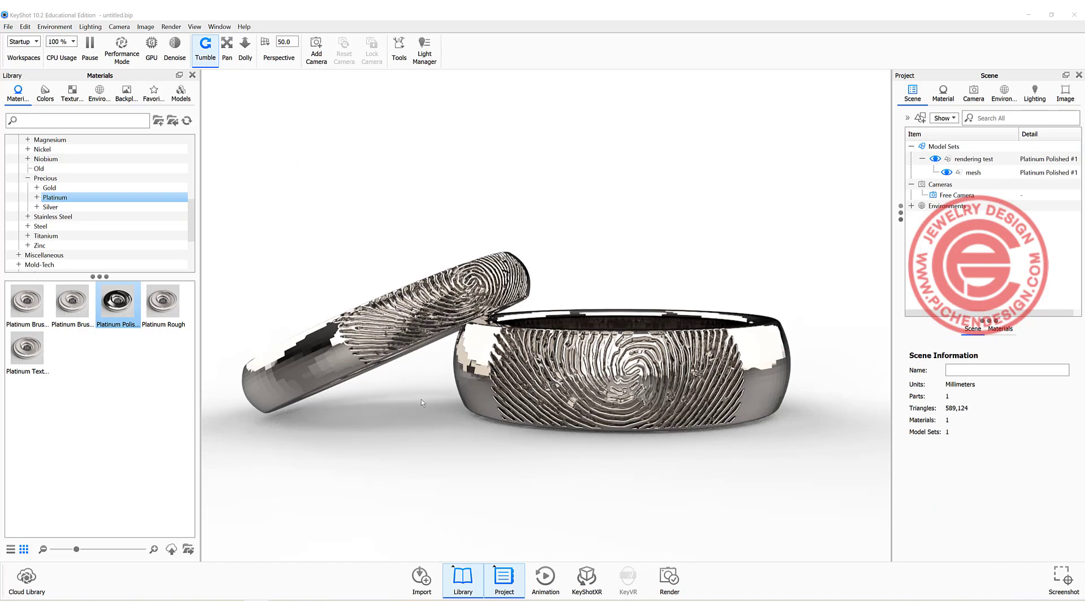
# Select the rendering test model and examine its rounded-edge settings and the fingerprints on both platinum rings.
pyautogui.moveTo(422, 399); pyautogui.dragTo(382, 405)
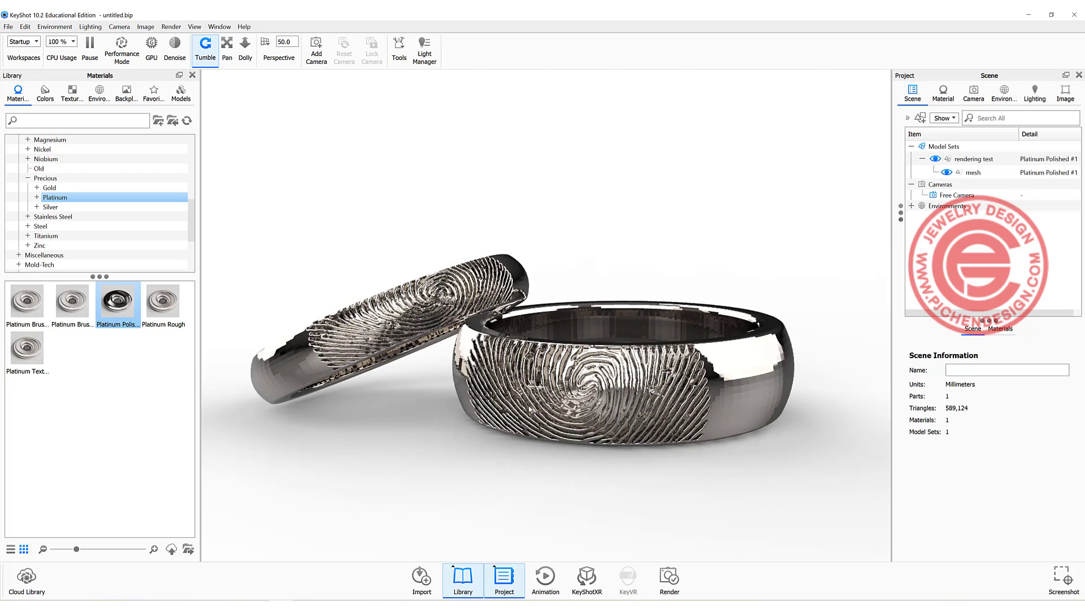
pyautogui.click(973, 159)
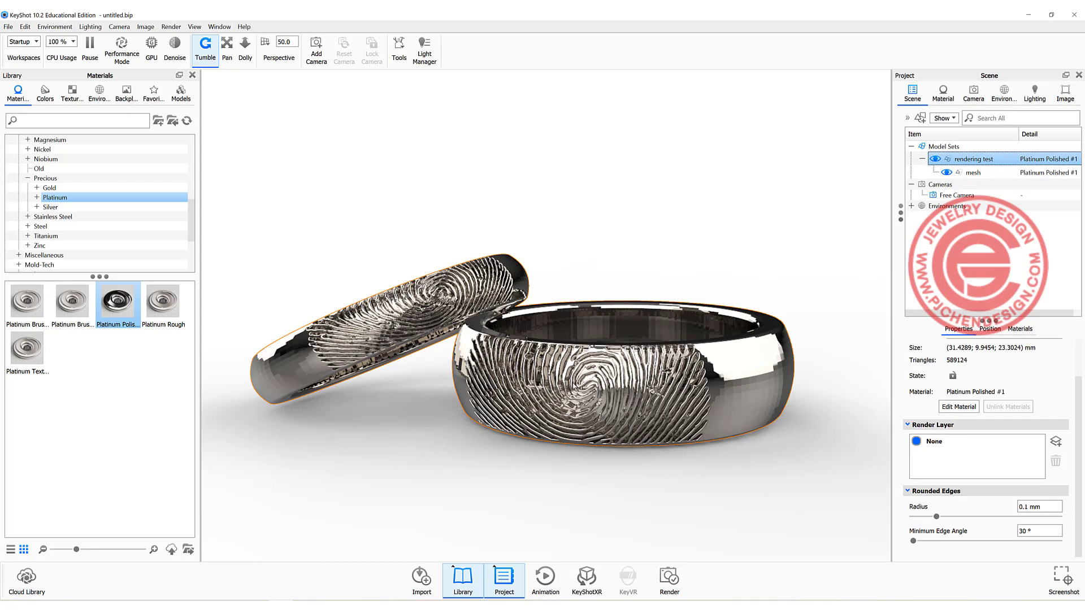
pyautogui.moveTo(690, 274)
pyautogui.mouseDown()
pyautogui.moveTo(691, 262)
pyautogui.moveTo(683, 269)
pyautogui.mouseUp()
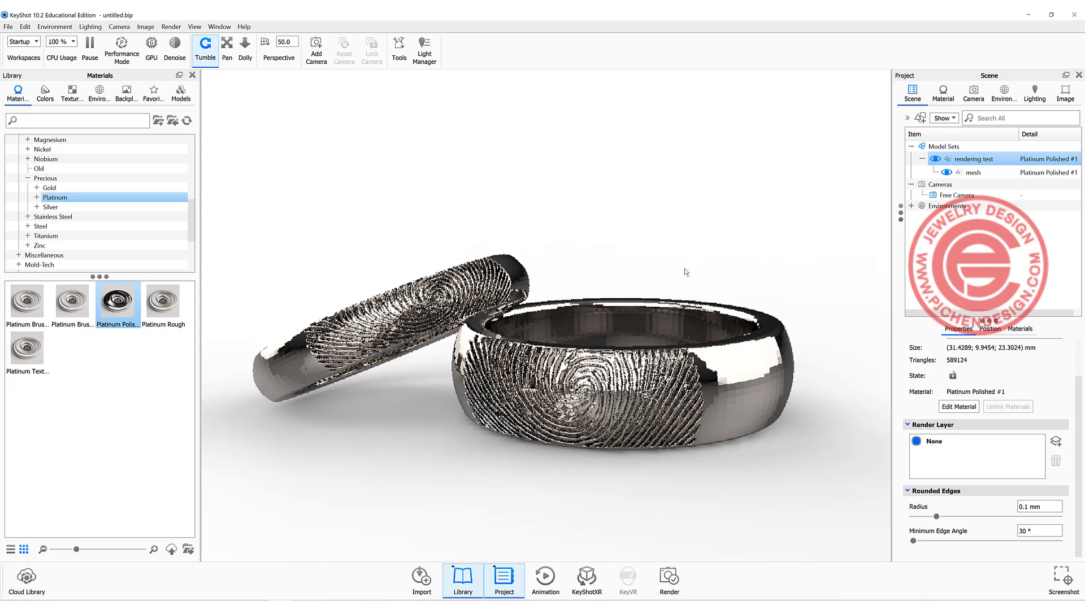